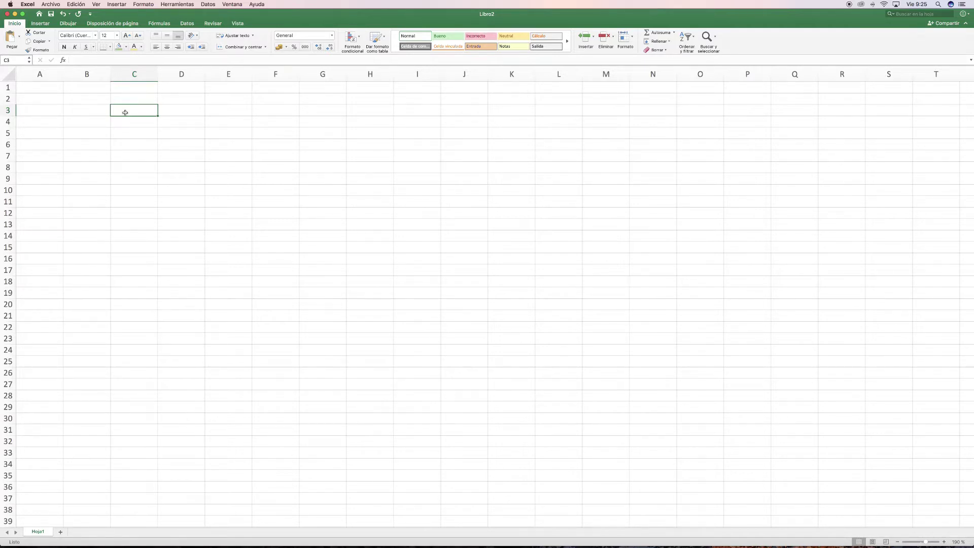
Enter the column headers "Producto" in C3 and "Precio" in D3
type("P")
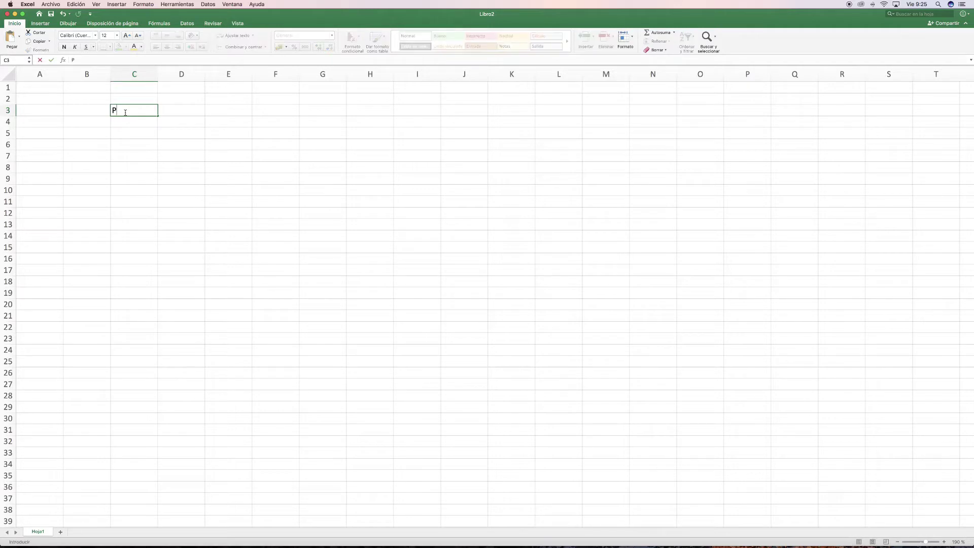
type("roducto")
key("Tab")
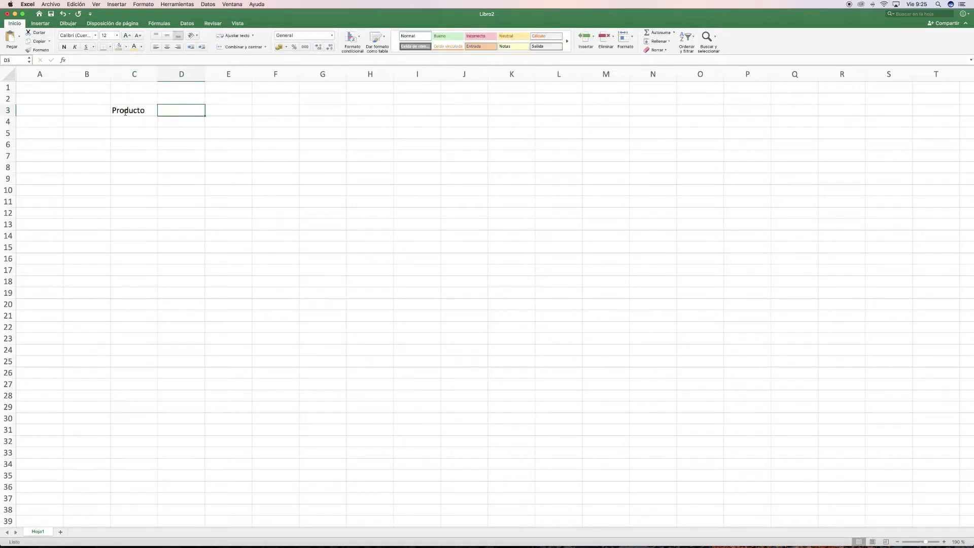
type("Precio")
key("Tab")
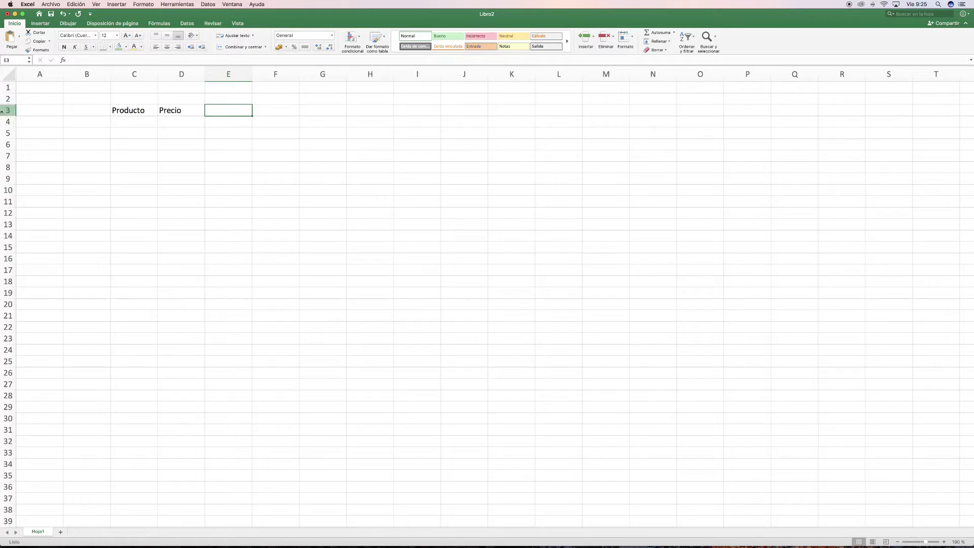
Replace the header in D3 with "Cantidad"
left_click(197, 111)
key("Delete")
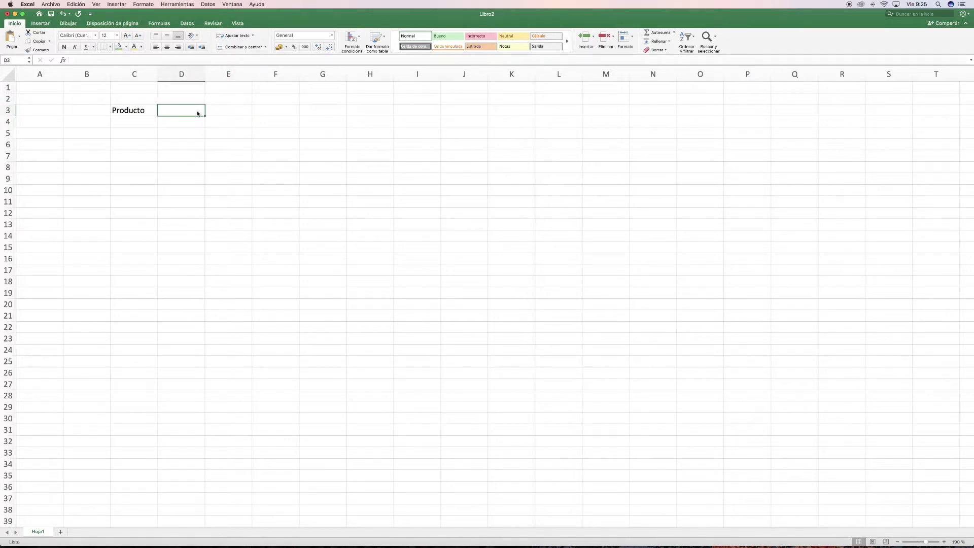
type("Cantifad")
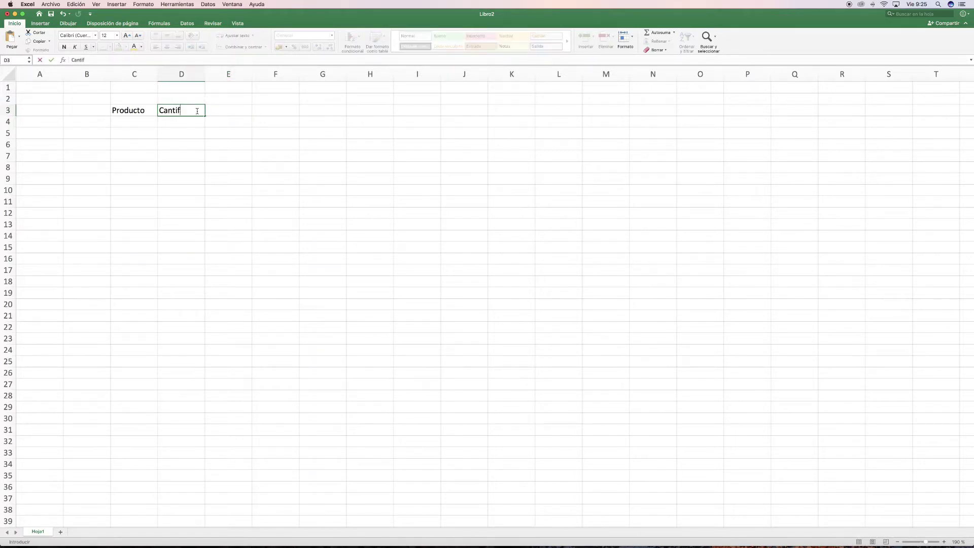
key("BackSpace")
key("BackSpace")
key("BackSpace")
type("dad")
key("Tab")
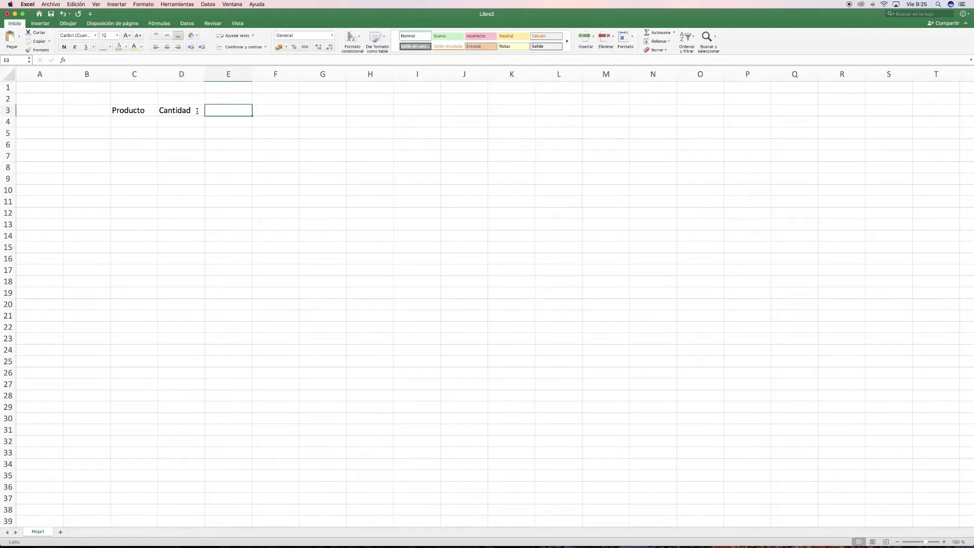
Enter the header "Precio/Unidad" in E3 and widen column E to fit the text
type("Precio")
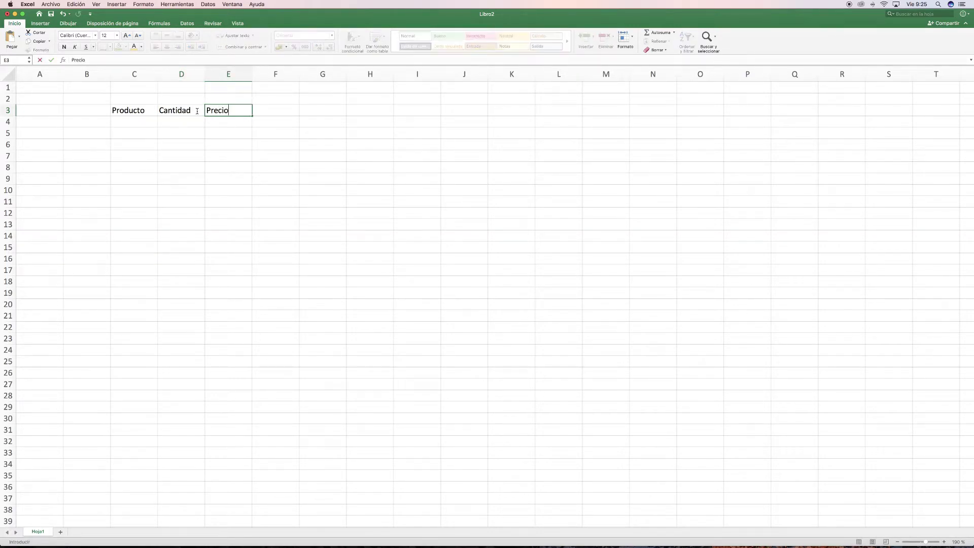
type("/Unidad")
left_click(276, 132)
left_click_drag(252, 74, 268, 74)
Enter the header "Precio sin Iva" in F3
left_click(299, 110)
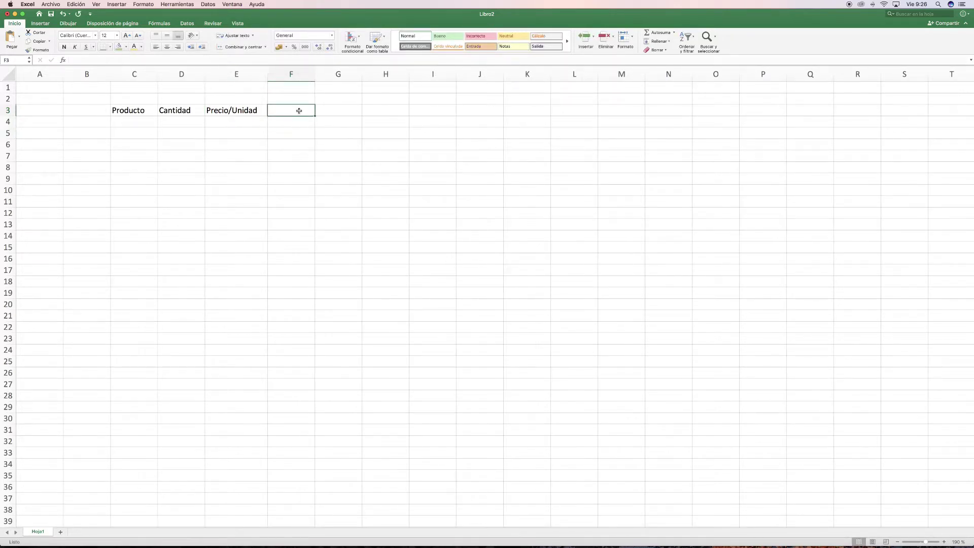
type("21")
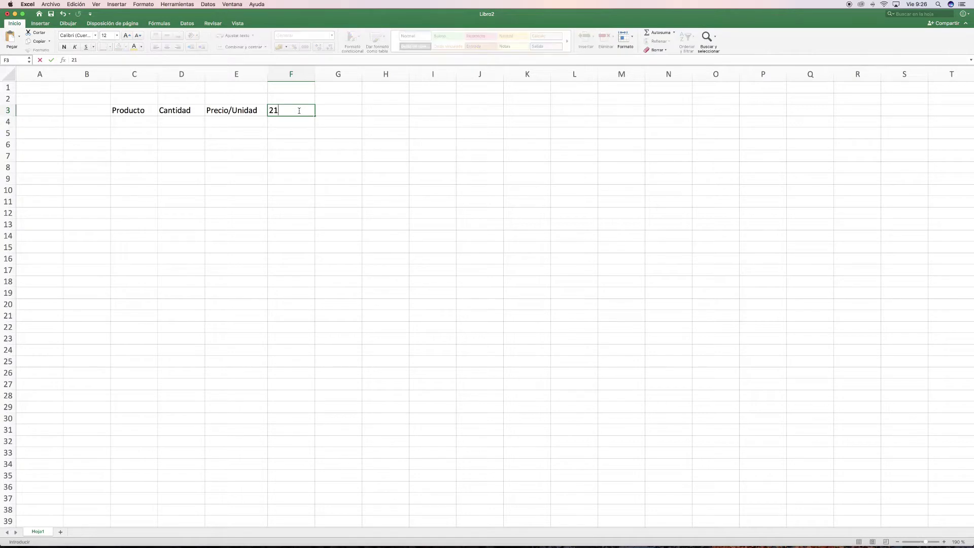
type("%")
key("BackSpace")
key("BackSpace")
key("BackSpace")
type("Precio sin Iva")
left_click(357, 142)
Enter the header "Precio con Iva" in G3 and widen columns F and G to fit their headers
left_click(337, 111)
type("P")
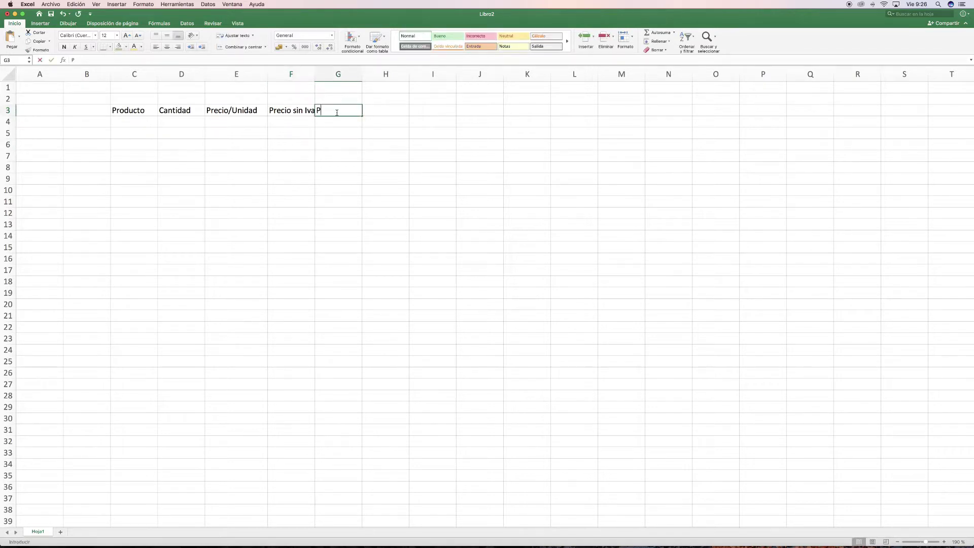
type("recio con Iva")
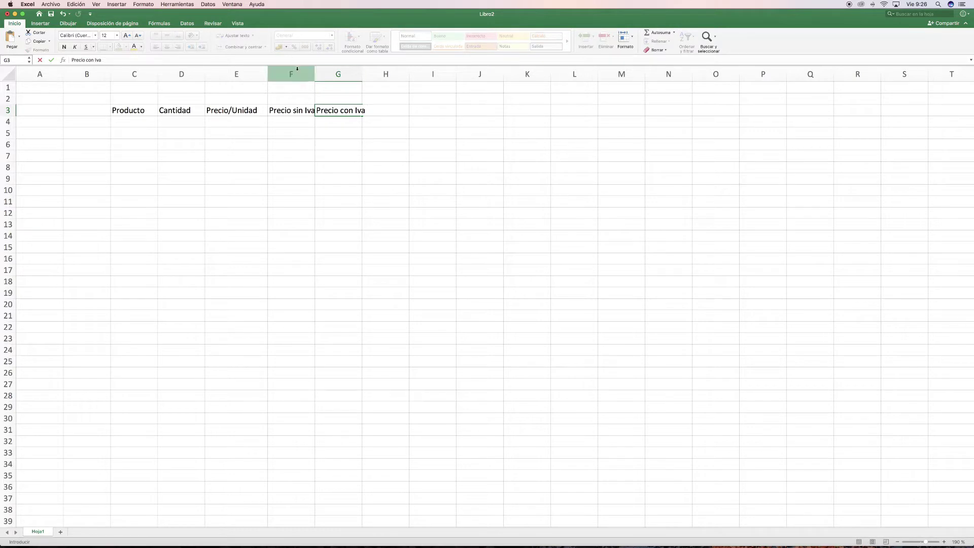
left_click(439, 152)
left_click_drag(315, 79, 384, 80)
Enter the headers "Descuneto" in H3 and "Precio Total" in I3
left_click(402, 109)
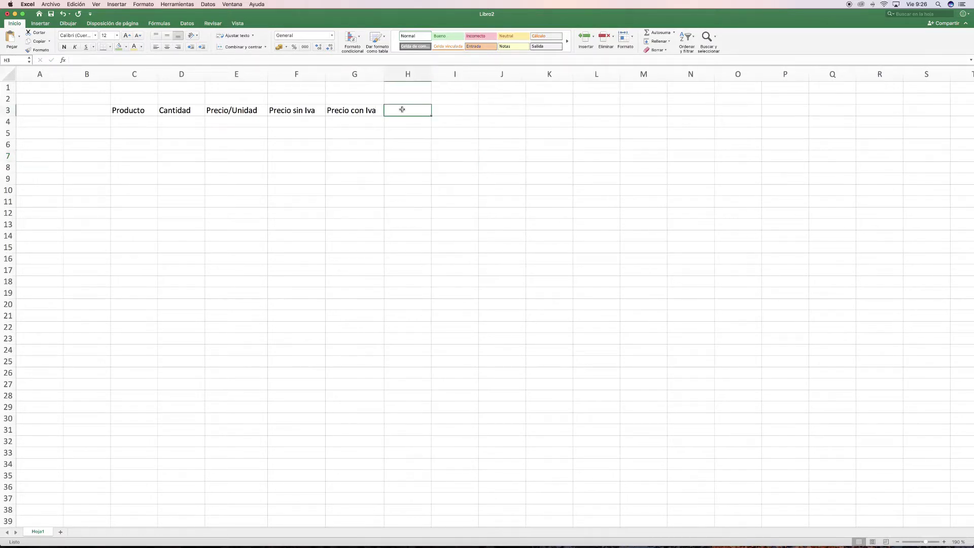
type("Des")
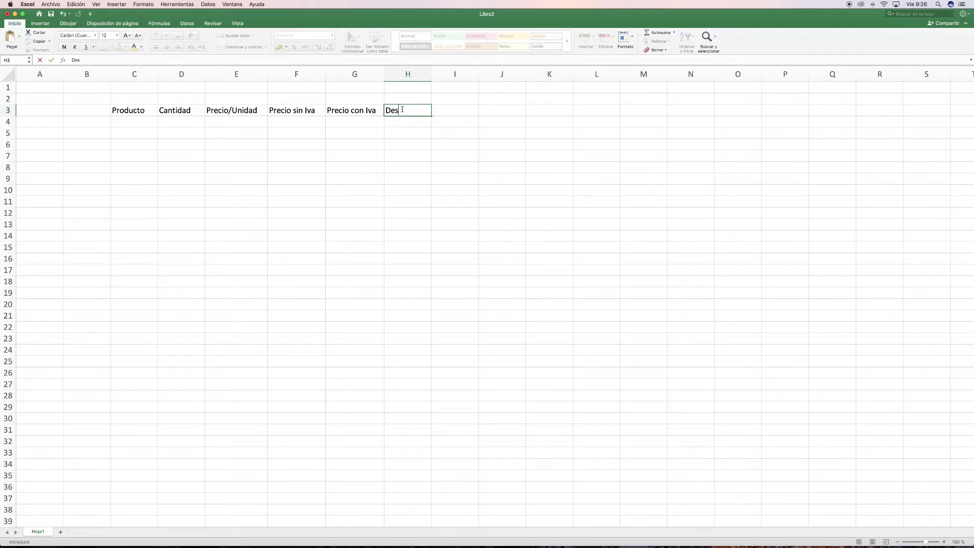
type("cuneto")
left_click(477, 110)
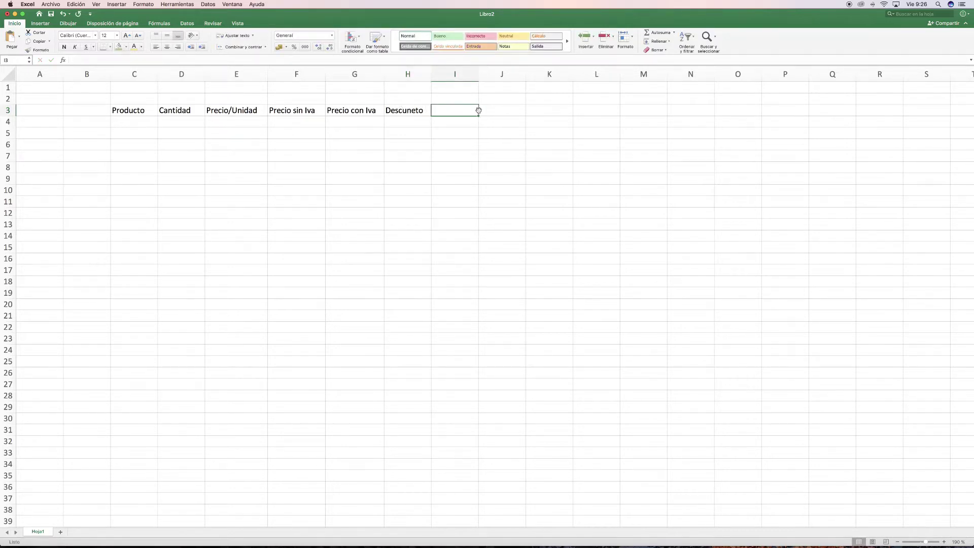
type("Precio Total")
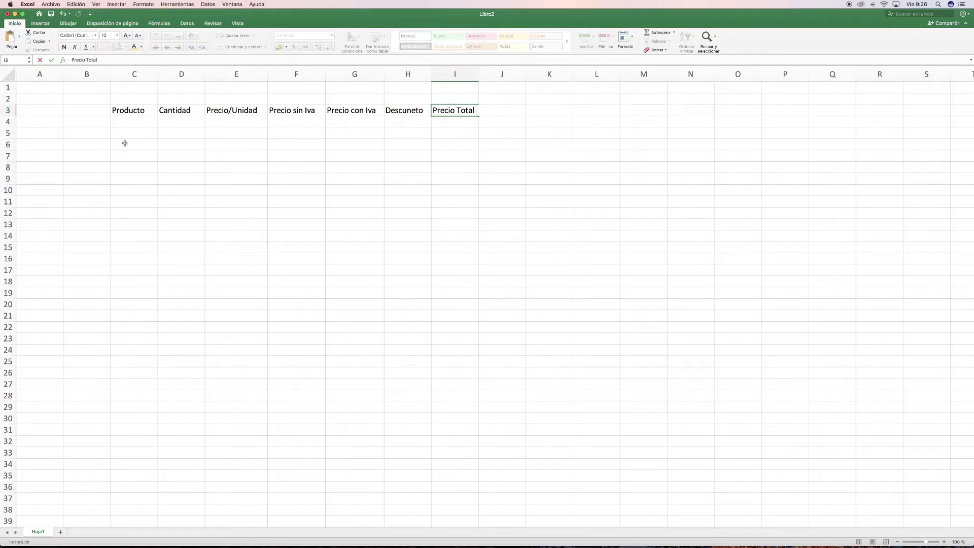
left_click(303, 200)
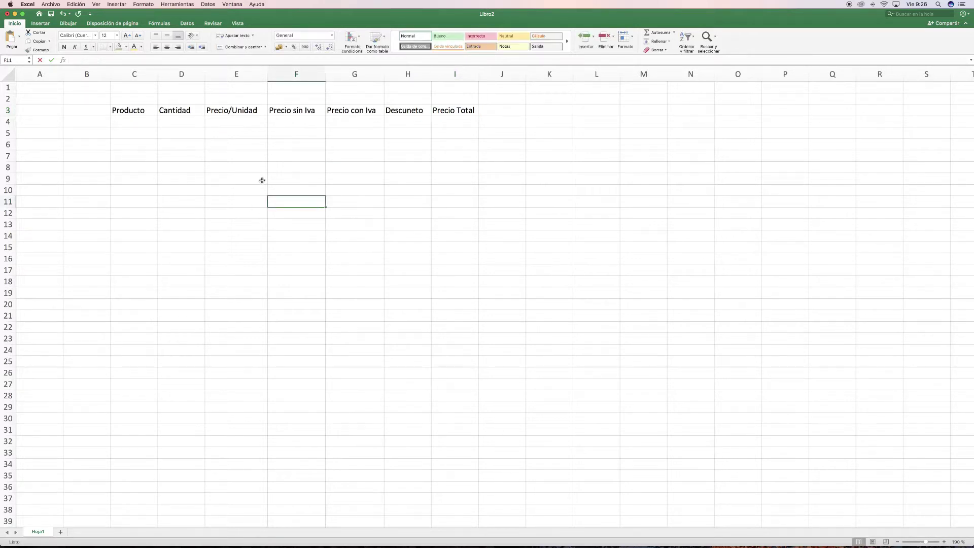
List the products Bolis, Gomas, Lápices and Rotuladores under Producto in C4 to C7
left_click(129, 121)
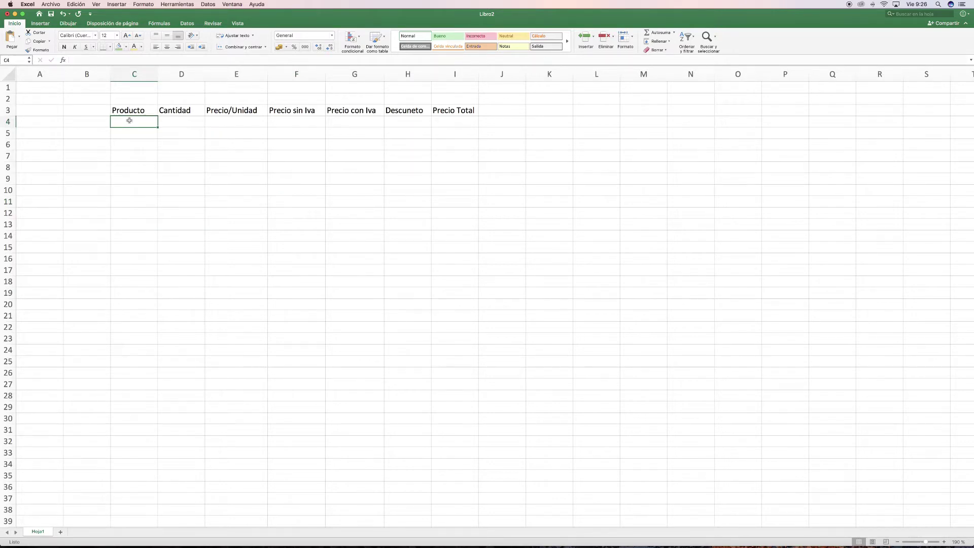
type("Bolis")
key("Return")
type("Gomas")
key("Return")
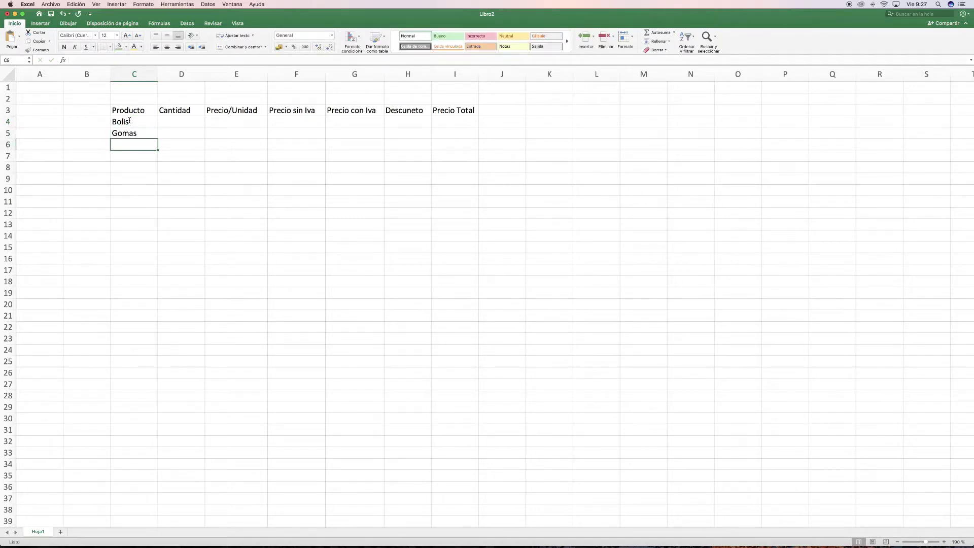
type("Lápices")
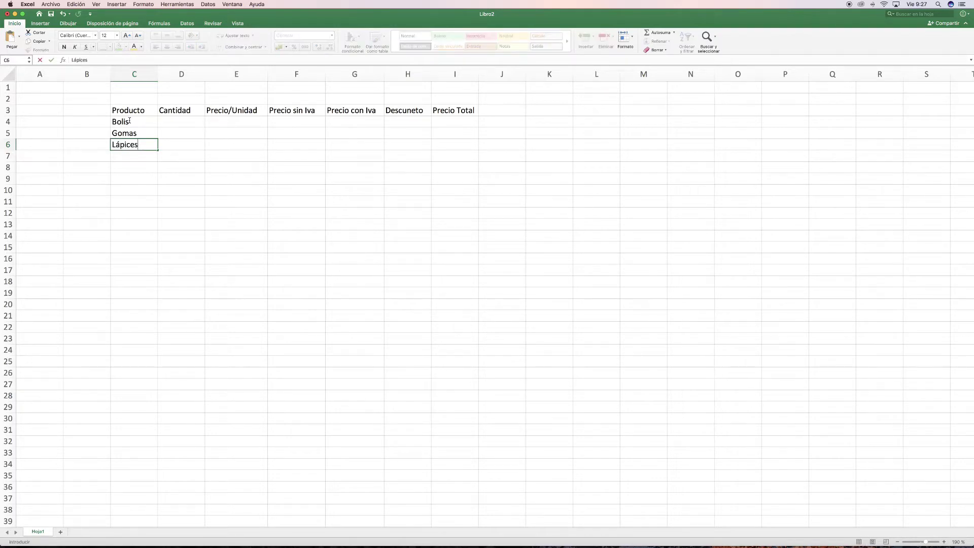
key("Return")
type("Rotuladores")
key("Return")
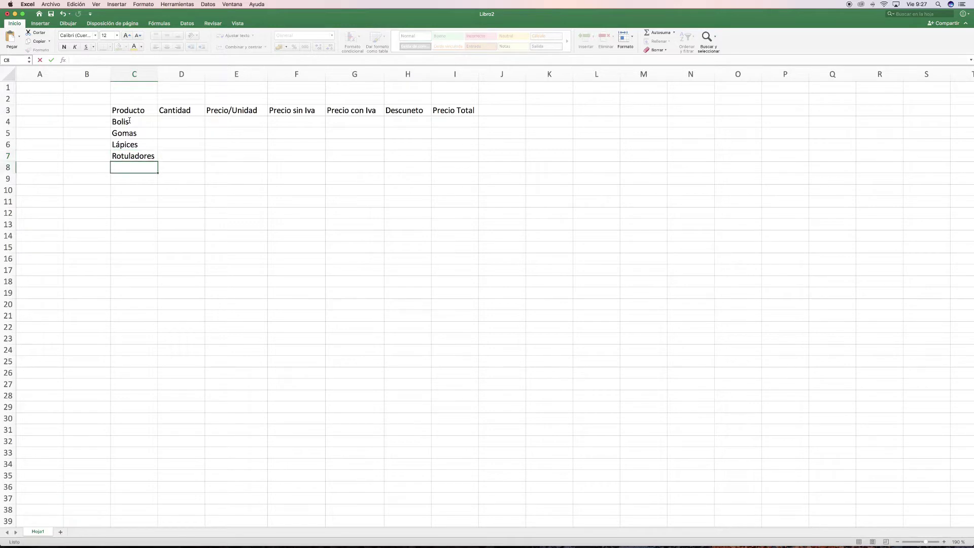
Add the products Subrayador, Posit and Clip to the Producto column in C8 to C10
type("Subrayador")
key("Return")
type("Po")
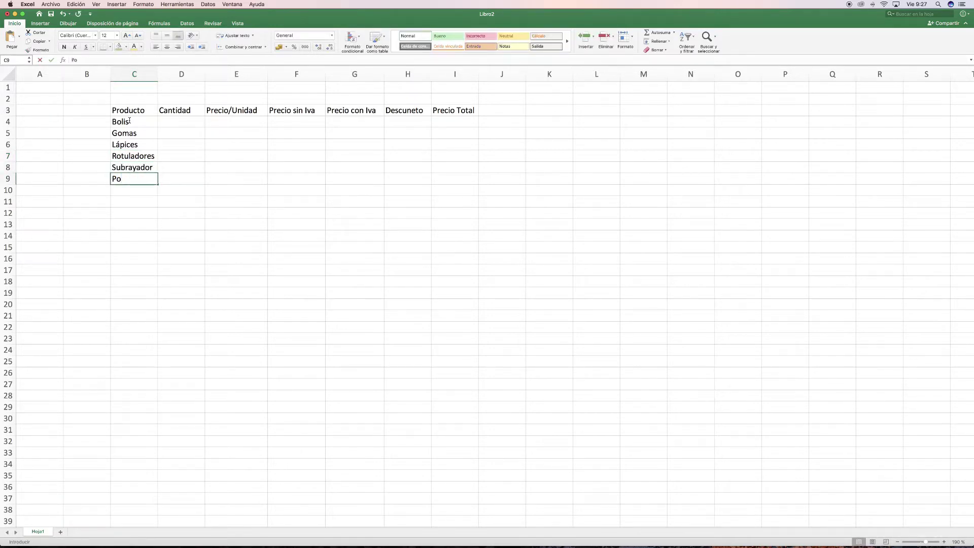
type("sit")
key("Return")
type("Clip")
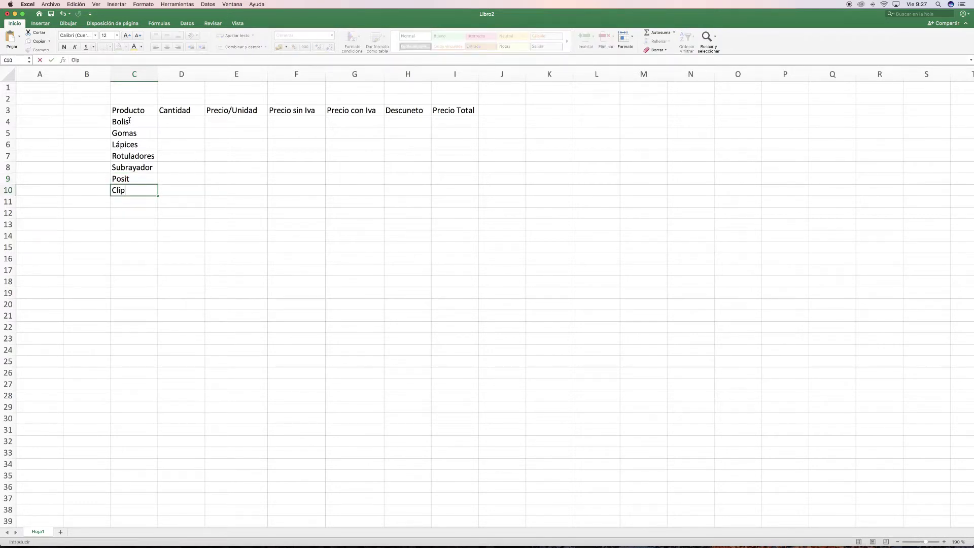
key("Return")
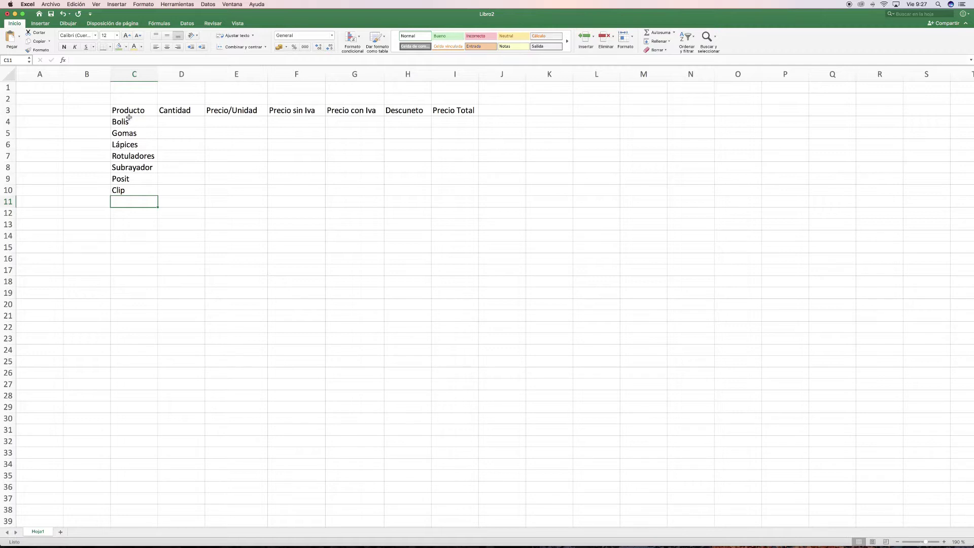
Enter the quantities 100 for Bolis, 150 for Gomas and 200 for Lápices in D4 to D6
left_click(167, 124)
type("1")
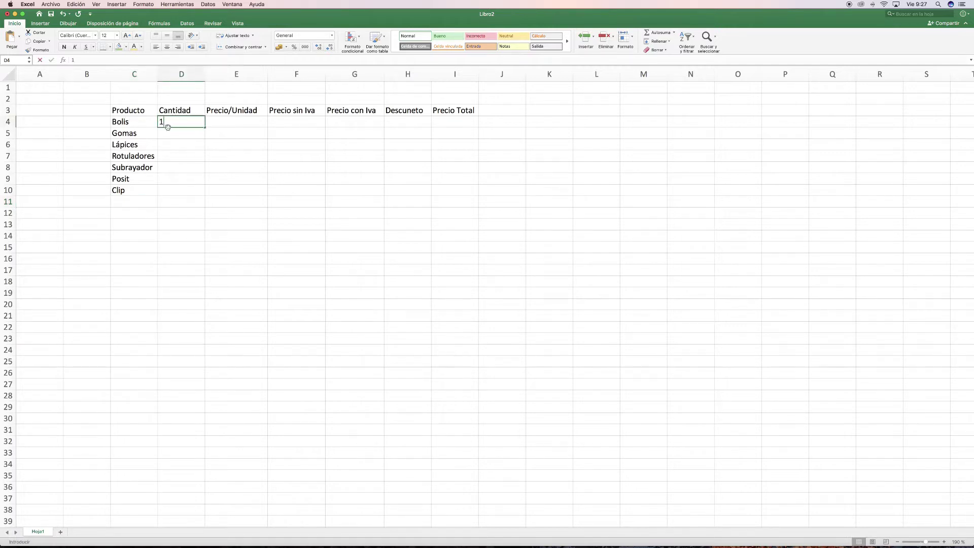
type("00")
key("Return")
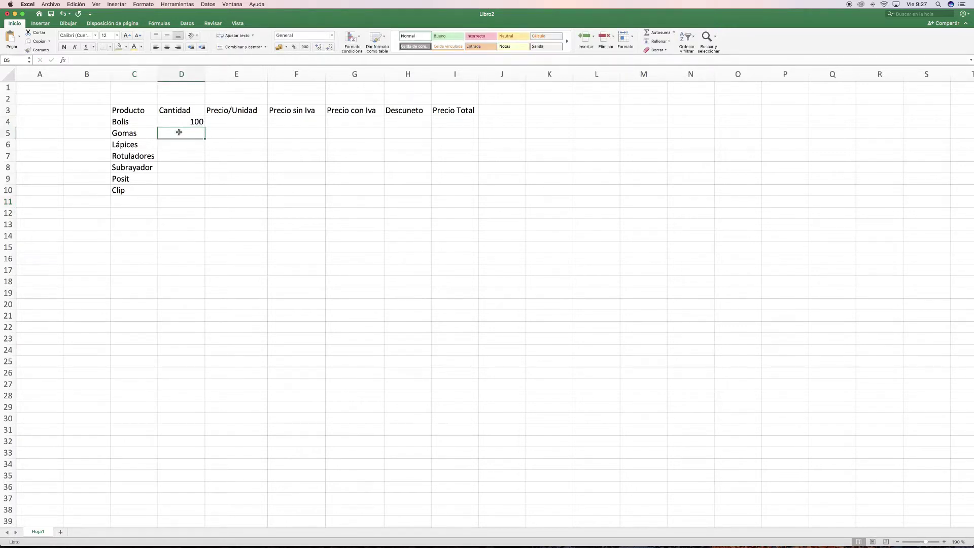
type("150")
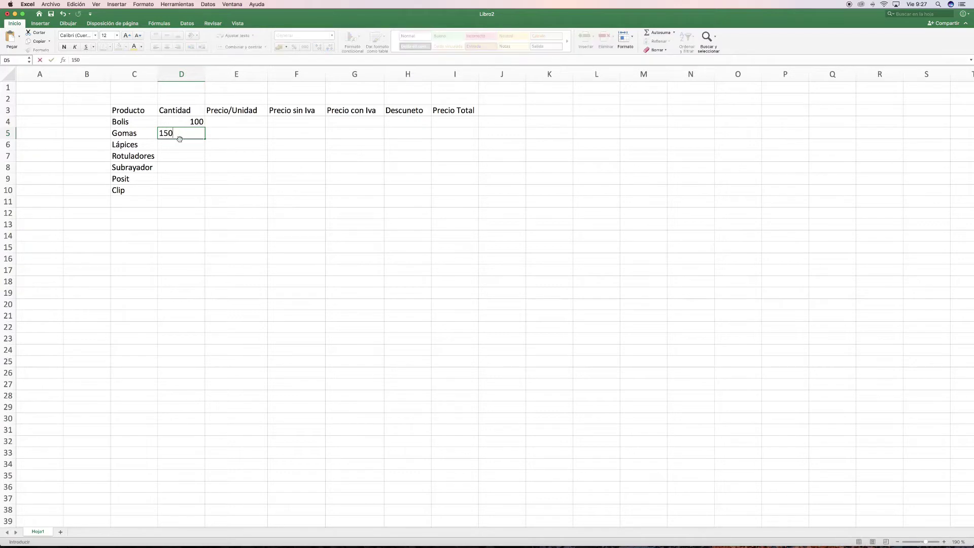
key("Return")
type("200")
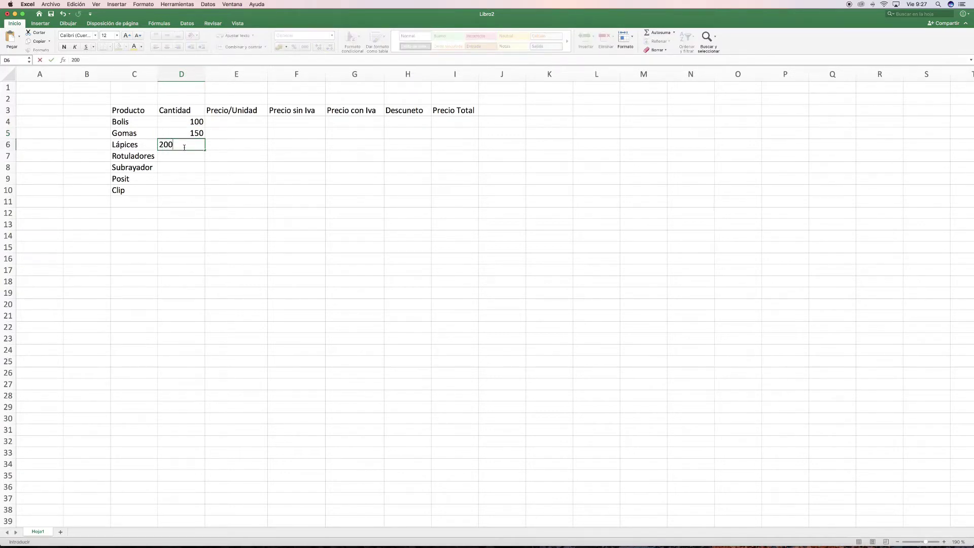
key("Return")
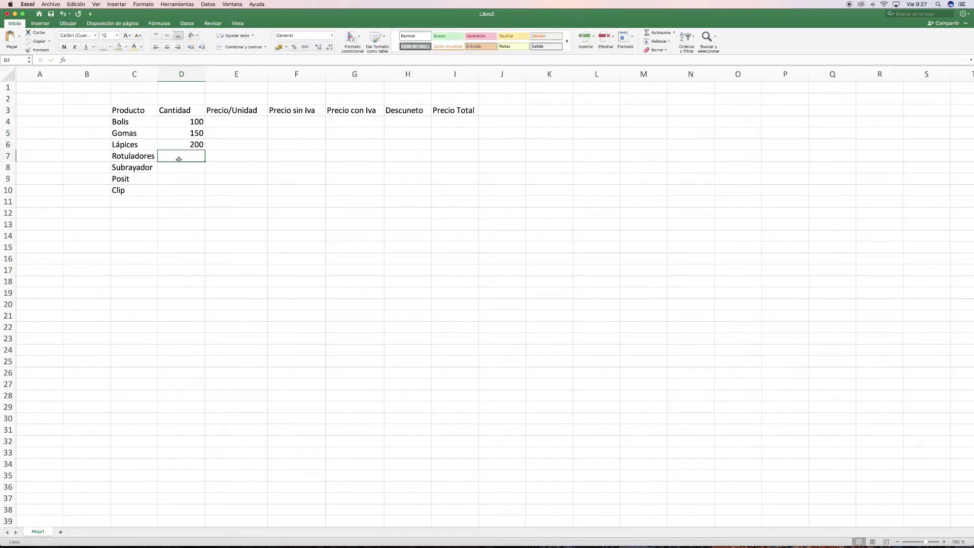
Enter the quantities 45 for Rotuladores, 25 for Subrayador, 200 for Posit and 100 for Clip in D7 to D10
type("45")
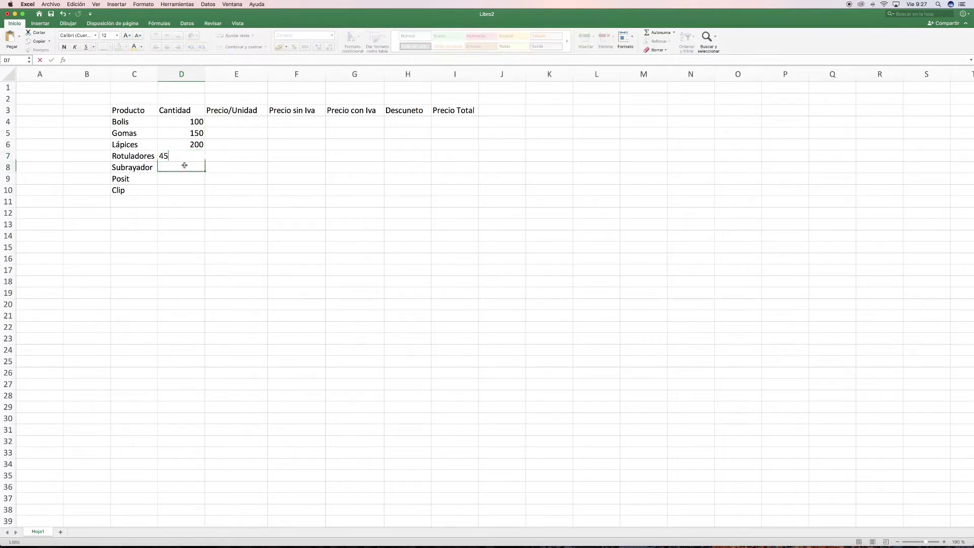
key("Return")
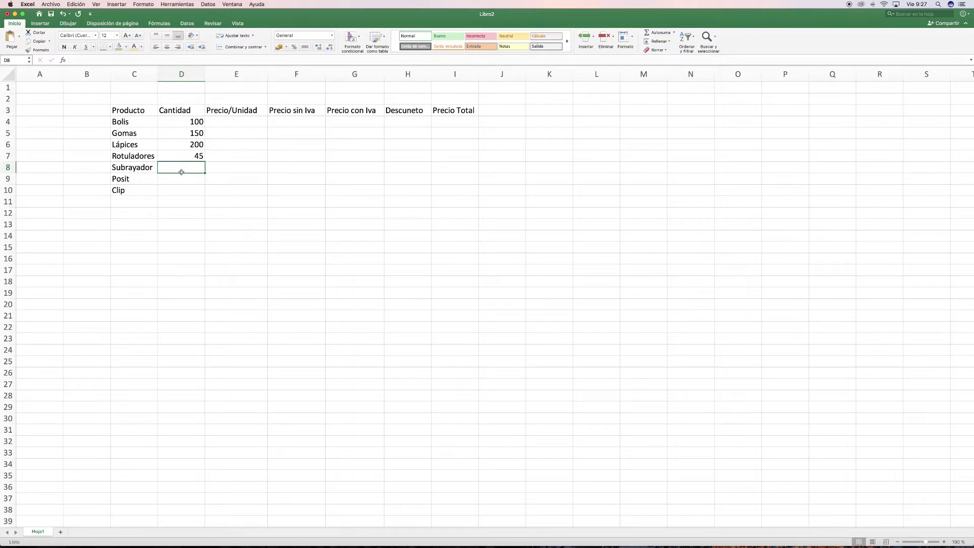
type("25")
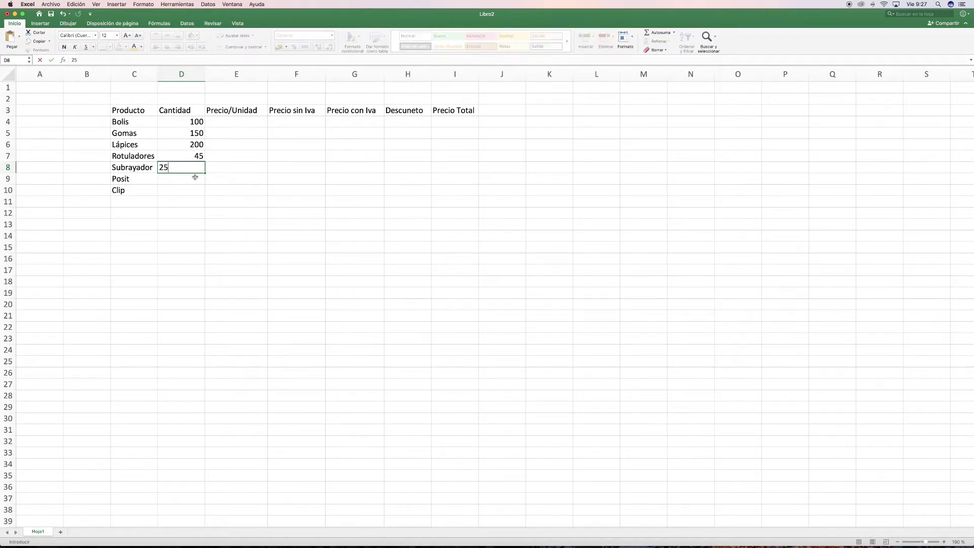
key("Return")
type("200")
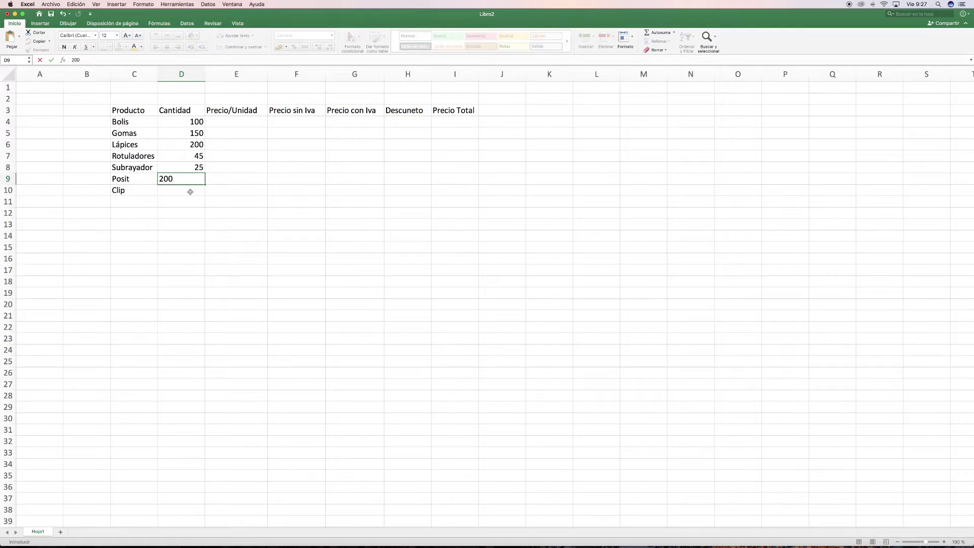
key("Return")
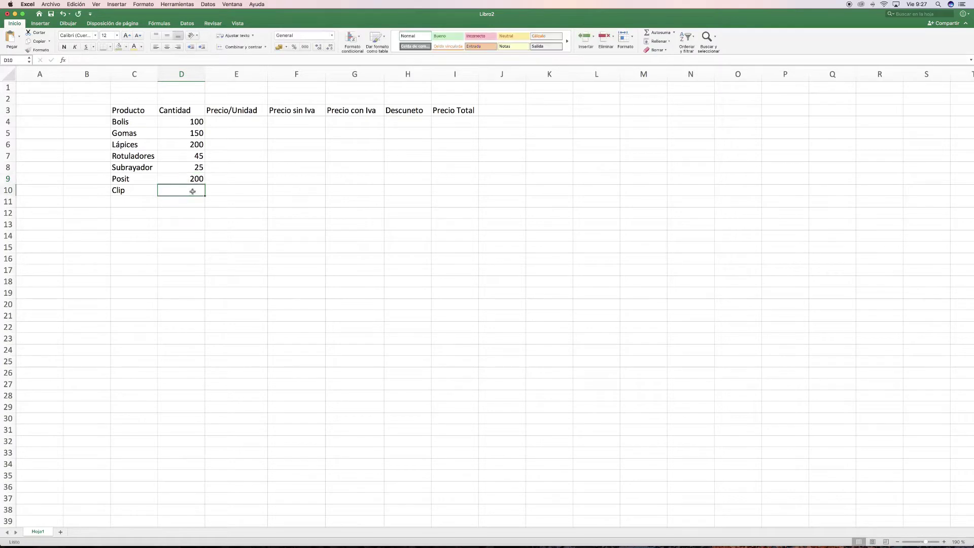
type("100")
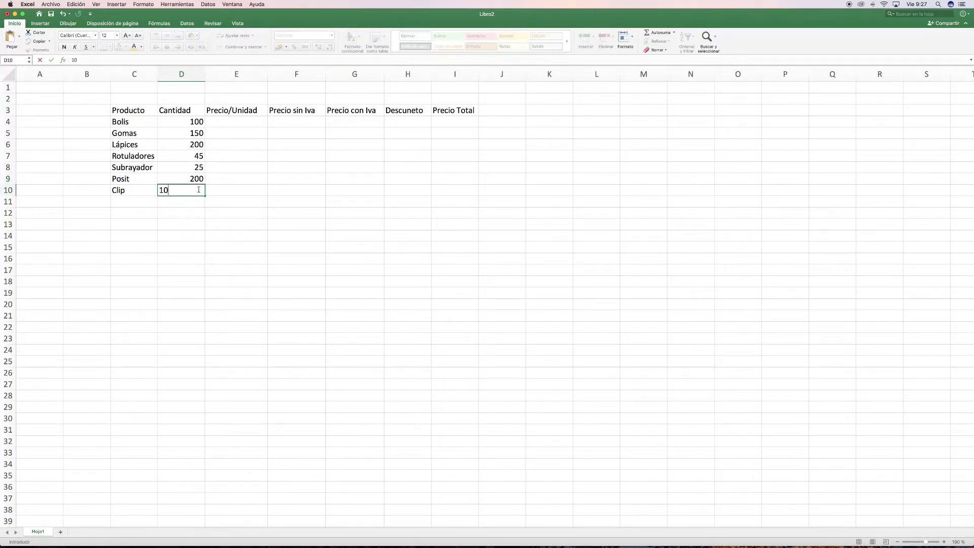
left_click(248, 120)
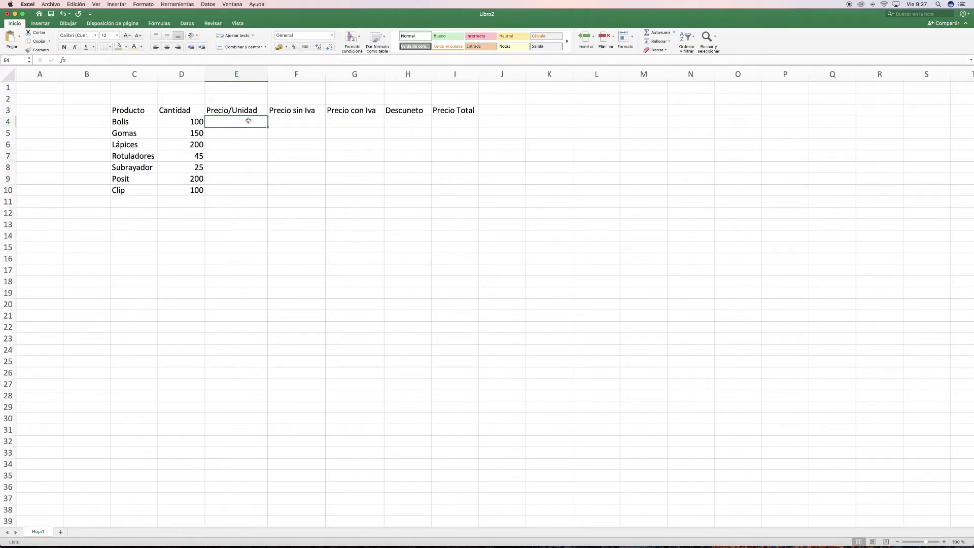
Enter the unit prices 0,50 for Bolis and 0,25 for Gomas in E4 and E5
type("0,50")
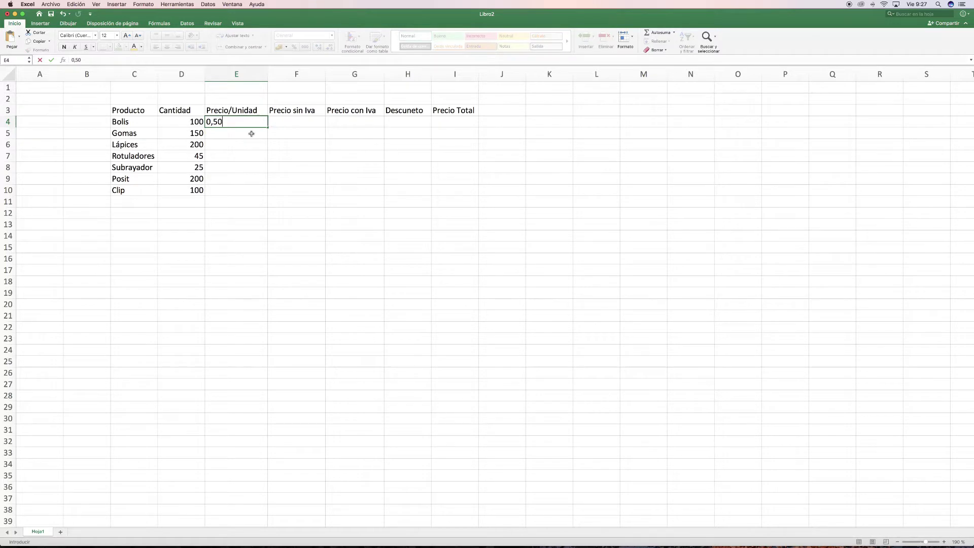
left_click(251, 134)
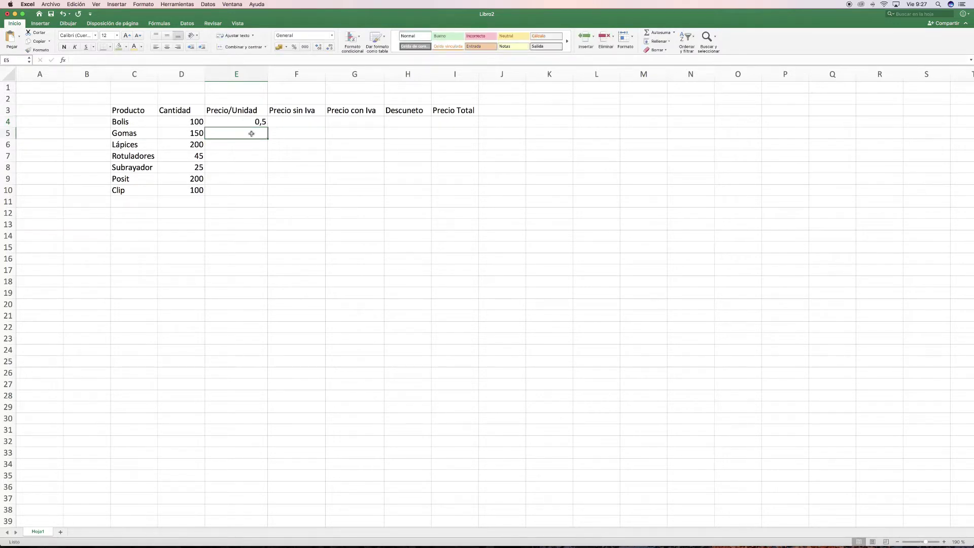
type("0,25")
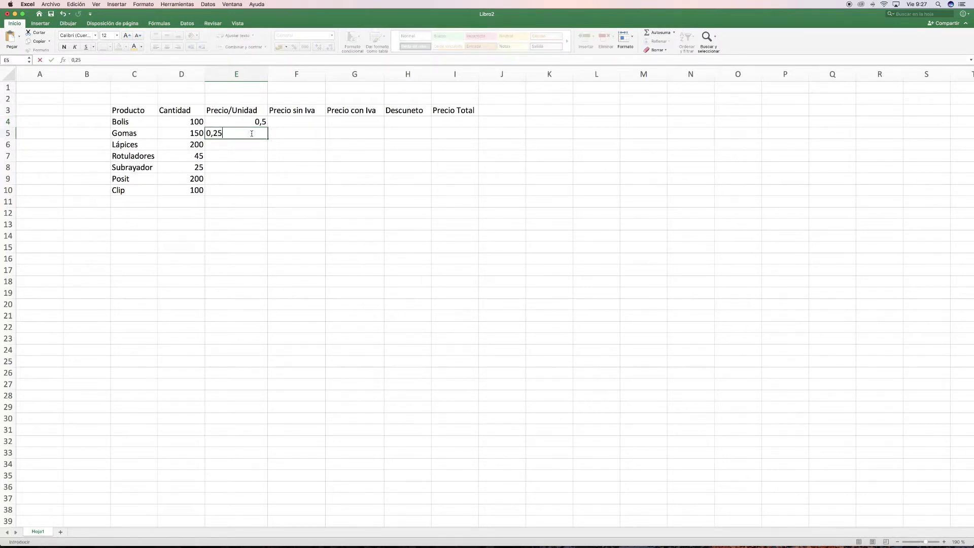
Apply the € español (España) accounting format to the Bolis and Gomas unit prices in E4 and E5
left_click(257, 122)
left_click(287, 46)
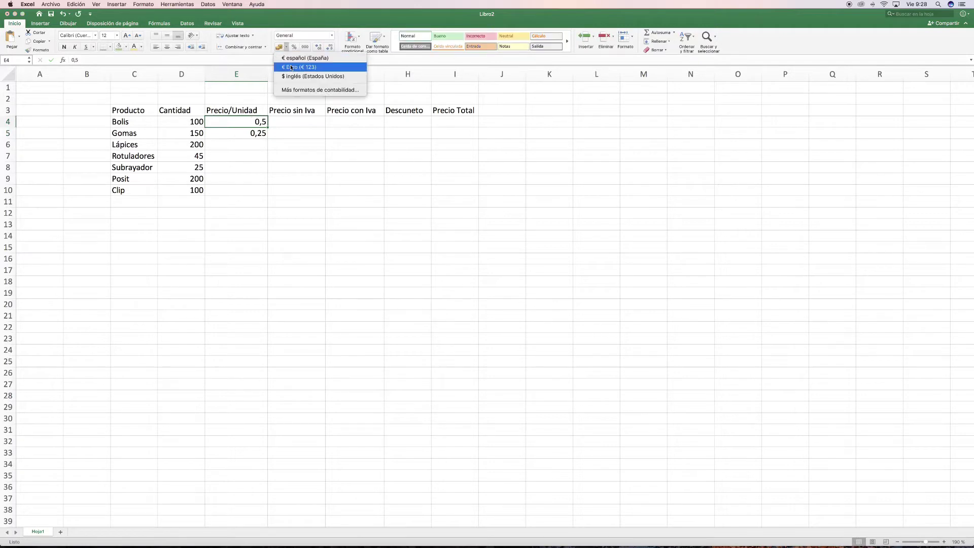
left_click(304, 58)
left_click(243, 134)
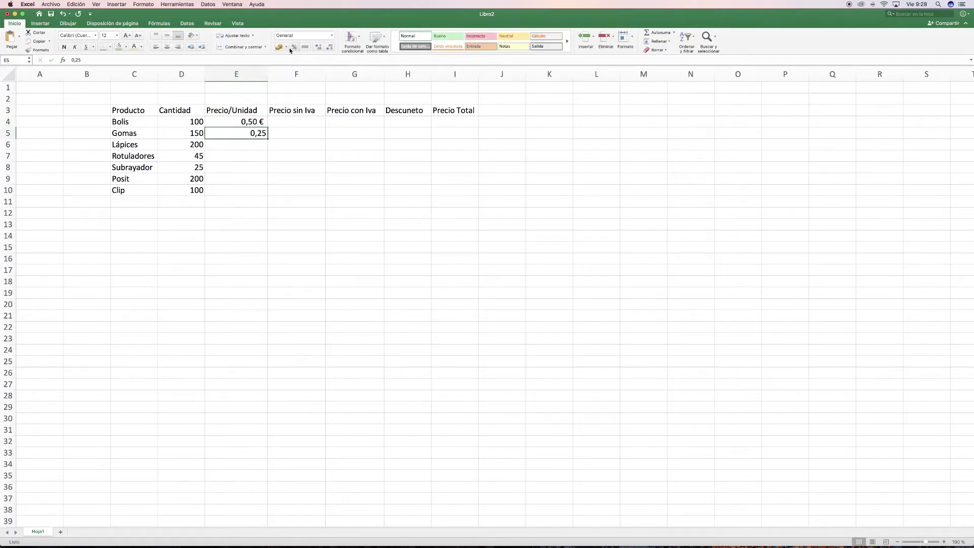
left_click(287, 47)
left_click(304, 58)
Enter the unit prices 0,75, 1,5, 2, 3 and 4 in E6 to E10 for Lápices through Clip
left_click(247, 145)
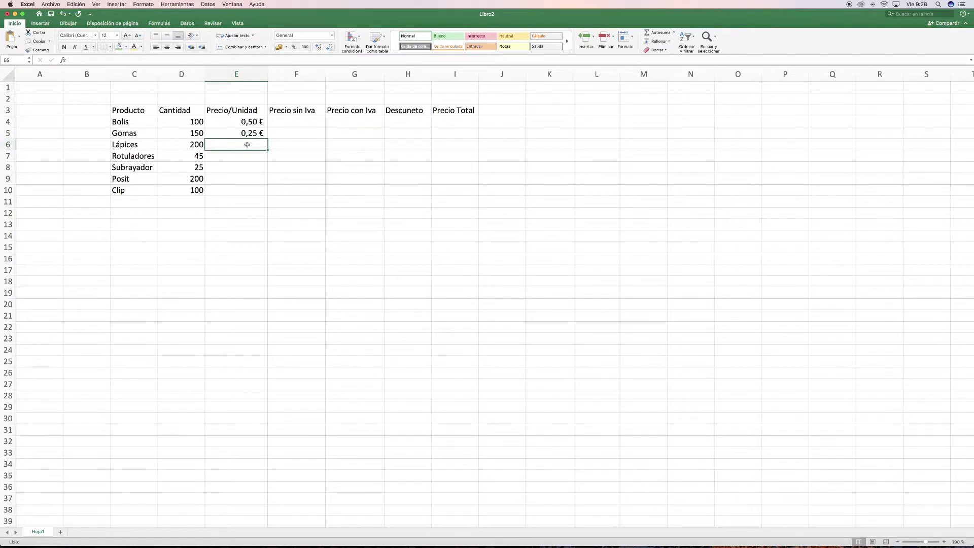
type("0,75")
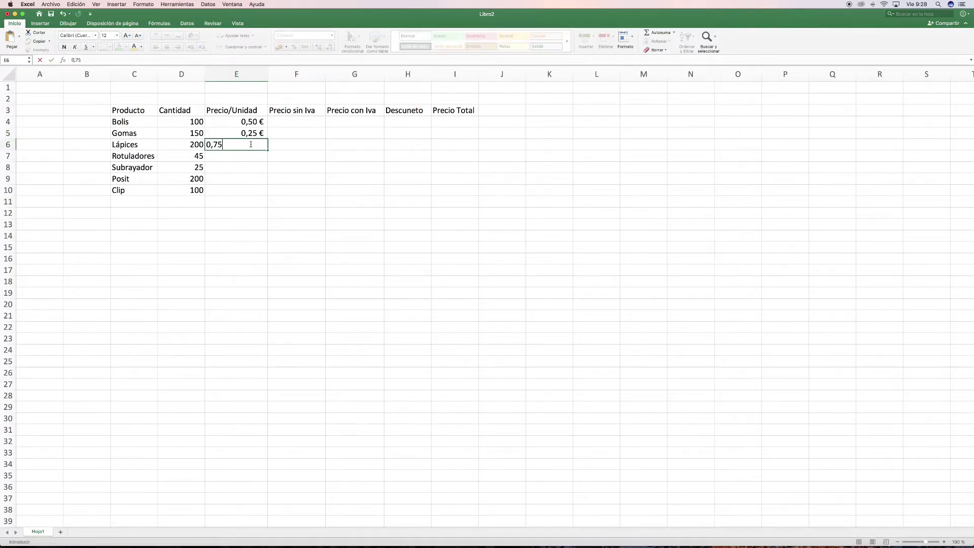
left_click(246, 158)
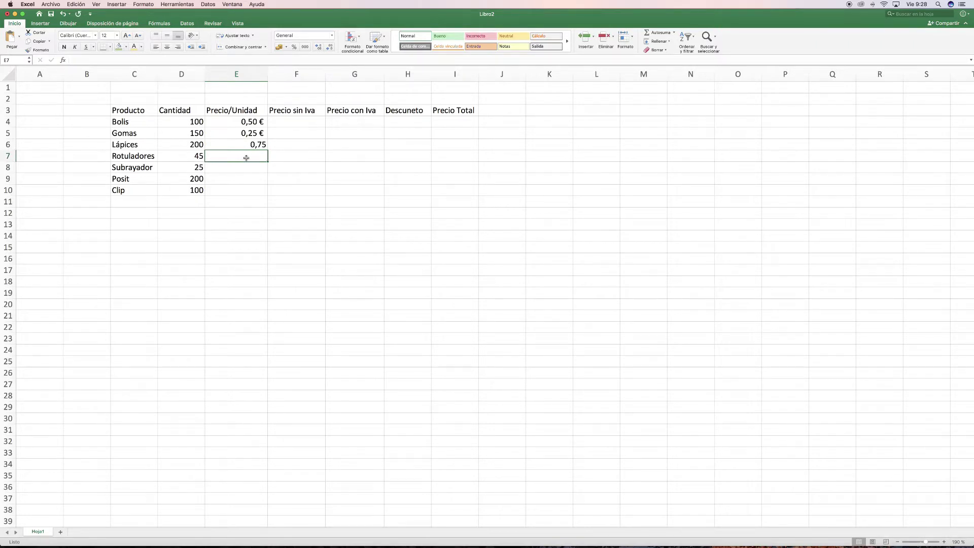
type("1,5")
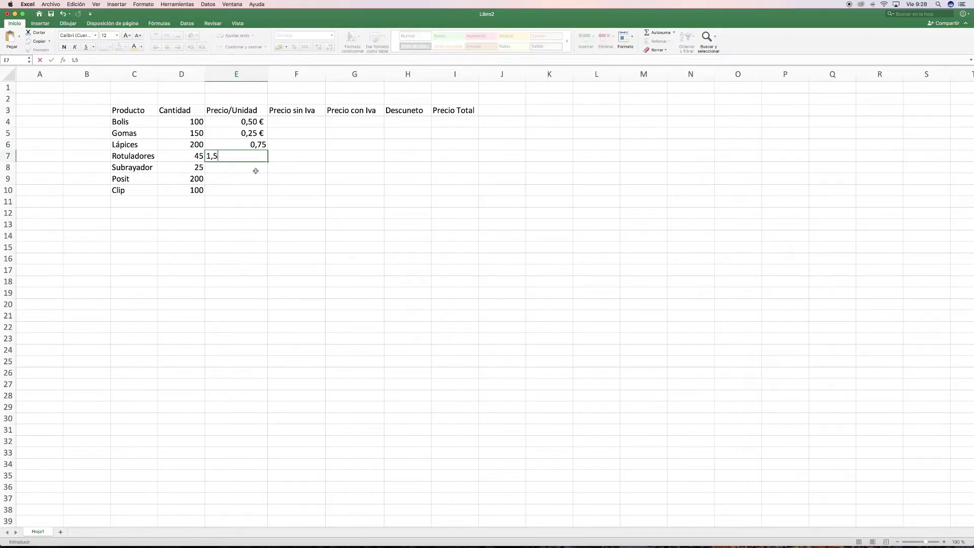
left_click(255, 171)
type("2")
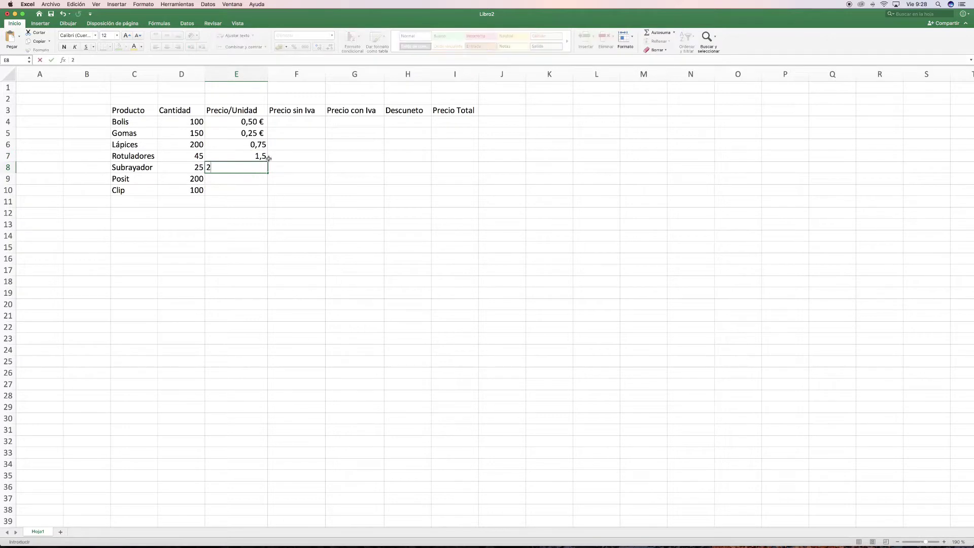
left_click(257, 178)
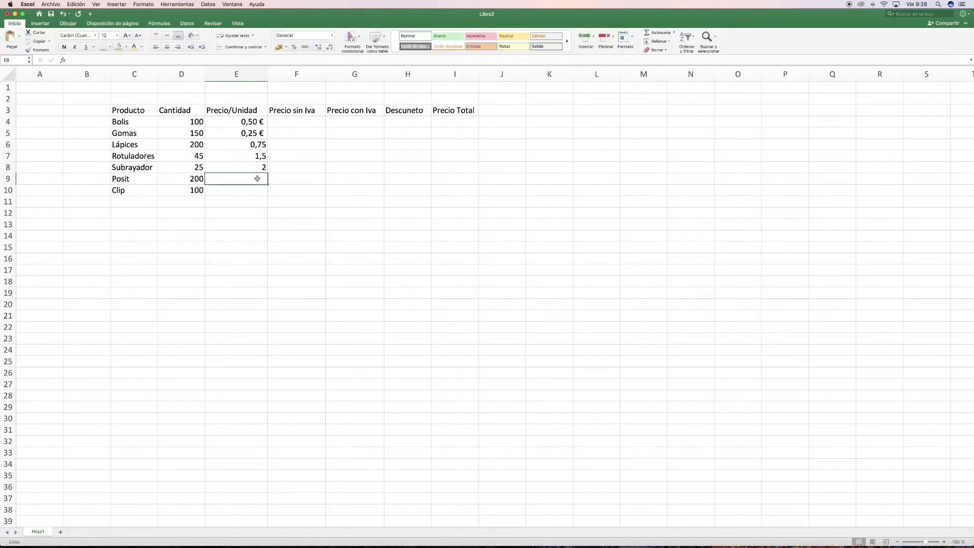
type("3")
left_click(253, 190)
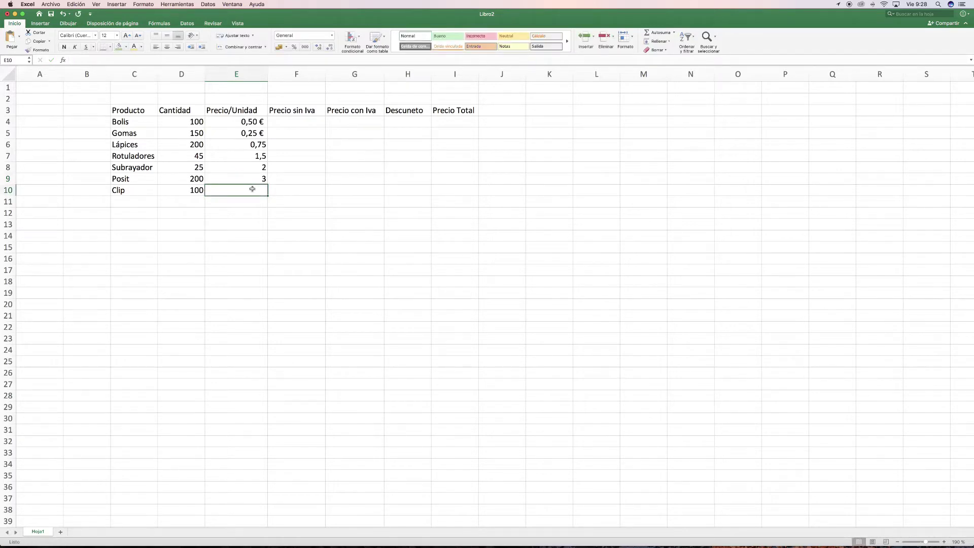
type("4")
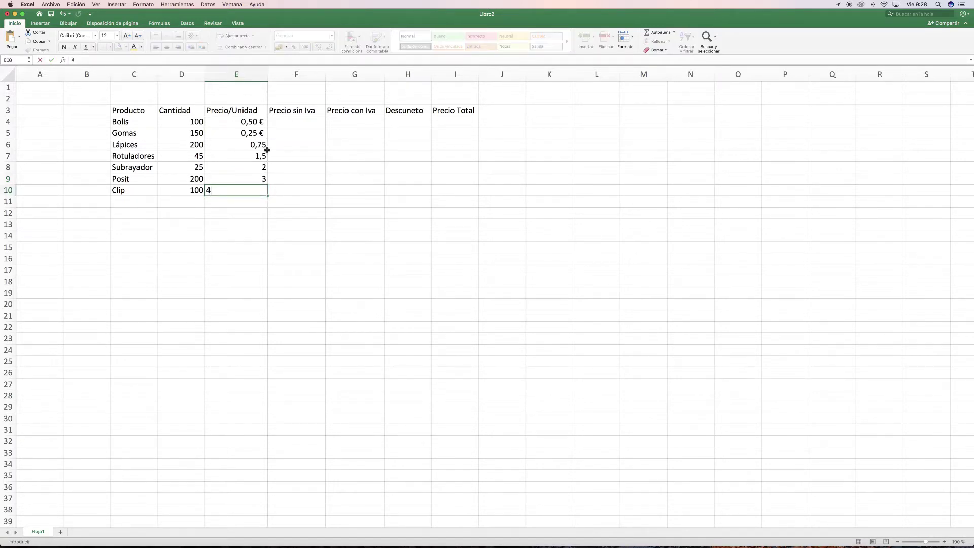
Apply the euro accounting format to the unit prices of Lápices through Clip in E6 to E10
left_click(261, 146)
left_click(280, 47)
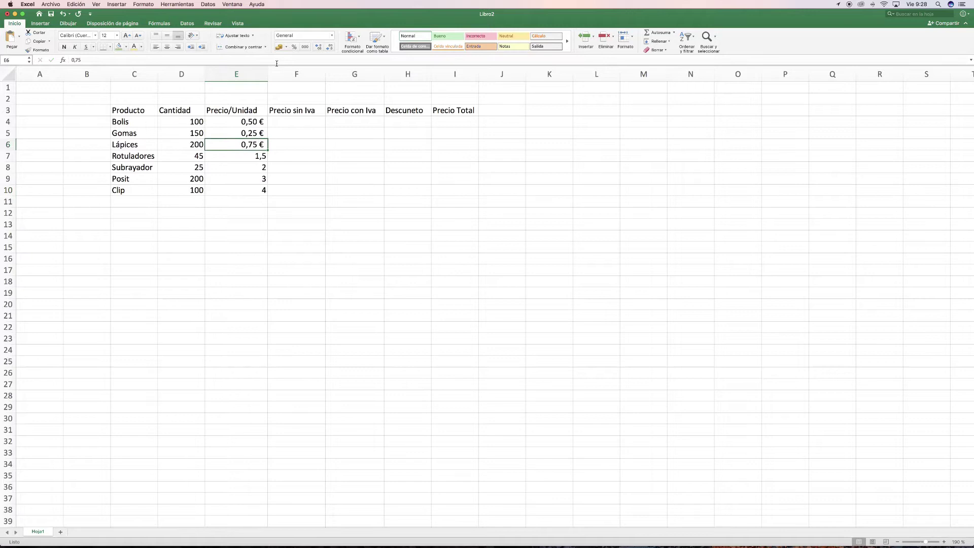
left_click(246, 156)
left_click(280, 47)
left_click(255, 168)
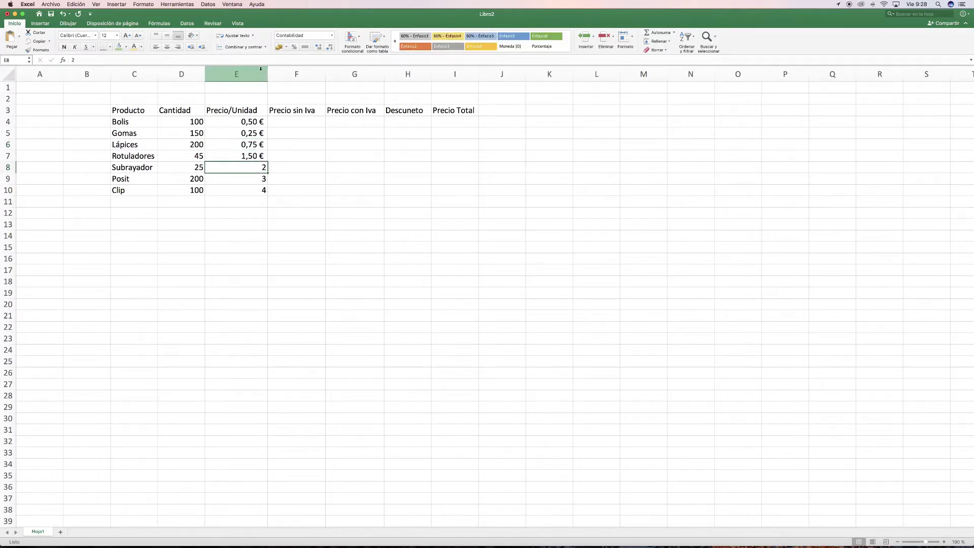
left_click(280, 47)
key("Return")
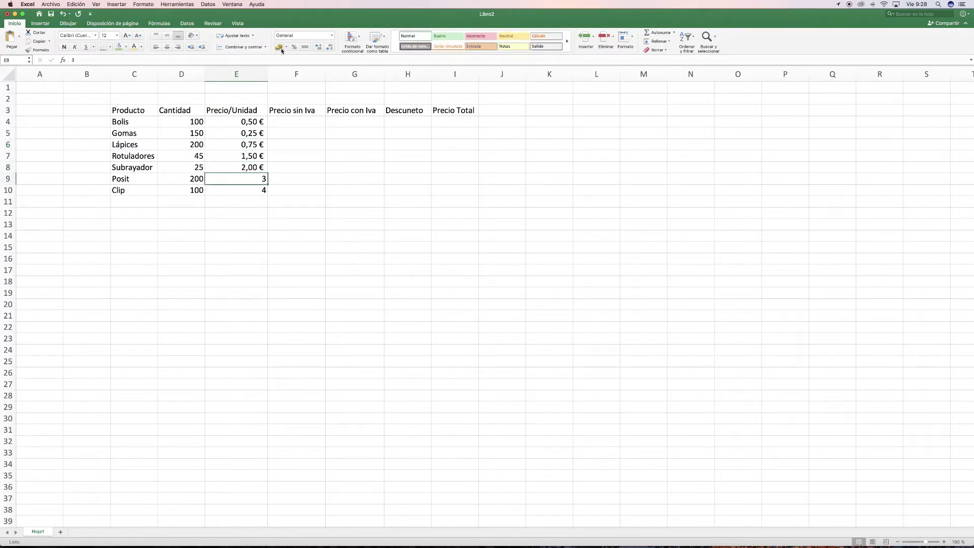
left_click(280, 46)
left_click(256, 190)
left_click(279, 47)
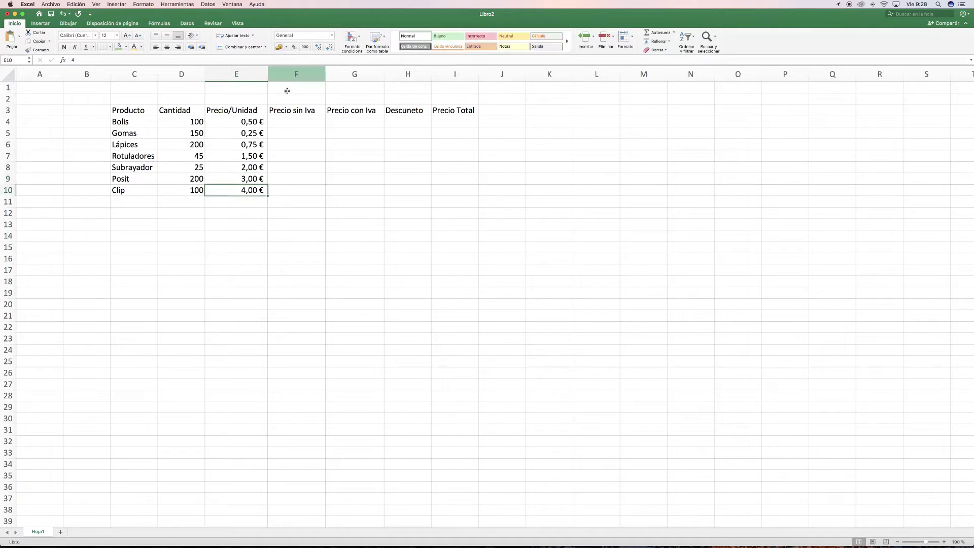
Calculate the Precio sin Iva for Bolis in F4 with the formula =D4*E4
left_click(298, 124)
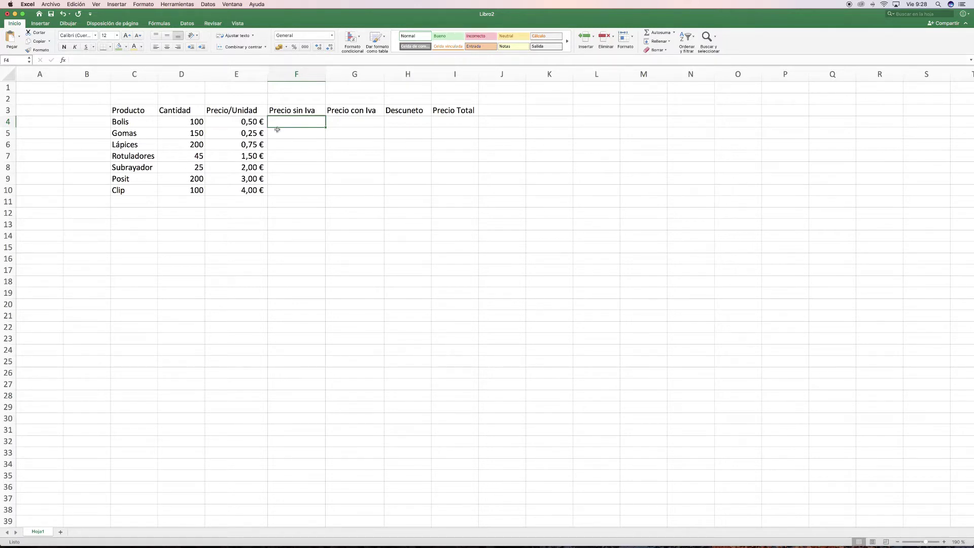
type("=")
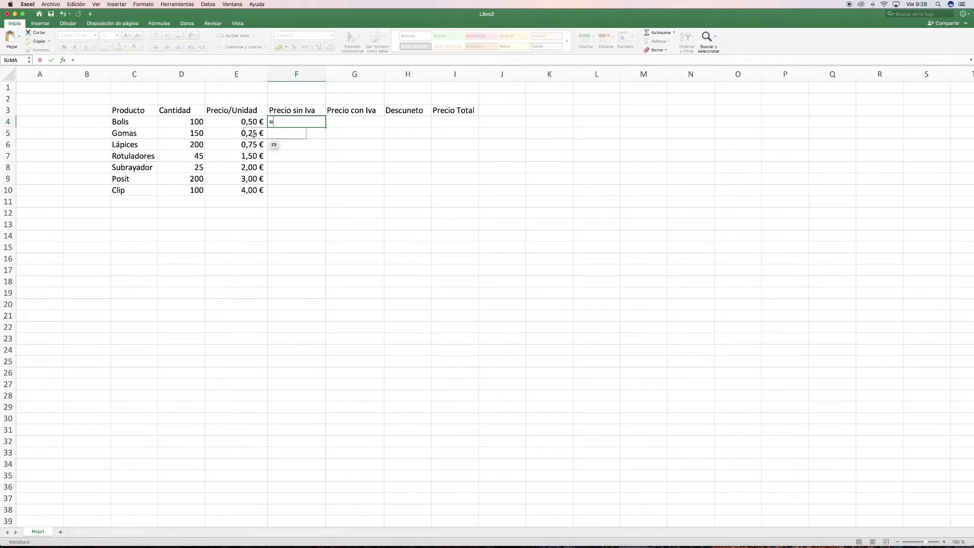
left_click(196, 123)
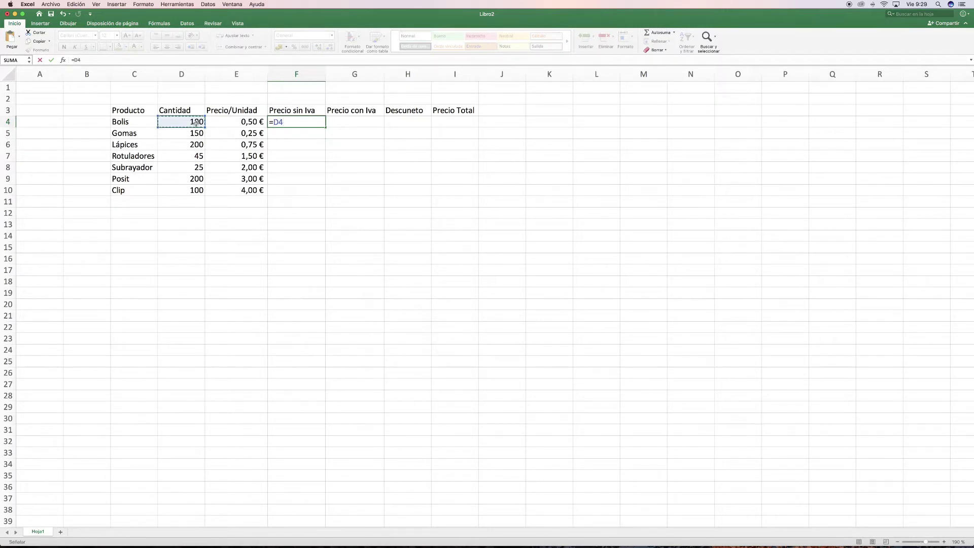
type("+")
key("BackSpace")
type("*")
left_click(249, 124)
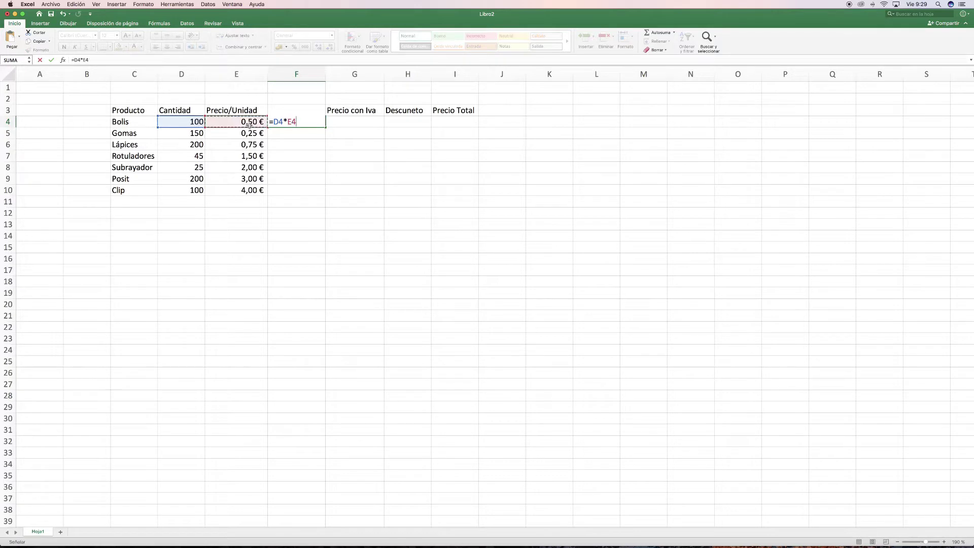
key("Return")
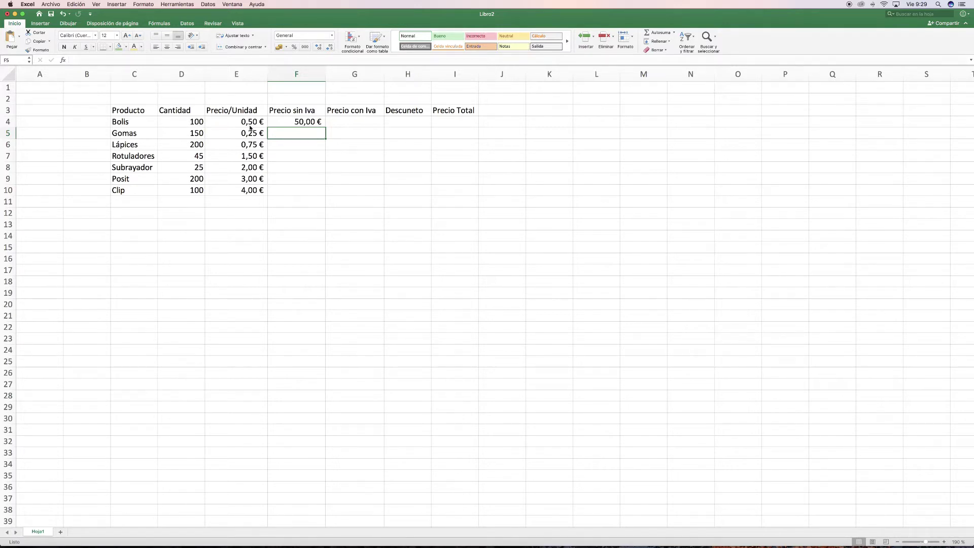
Calculate the Precio sin Iva for Gomas in F5 by multiplying its quantity D5 by its unit price E5
type("=")
left_click(195, 134)
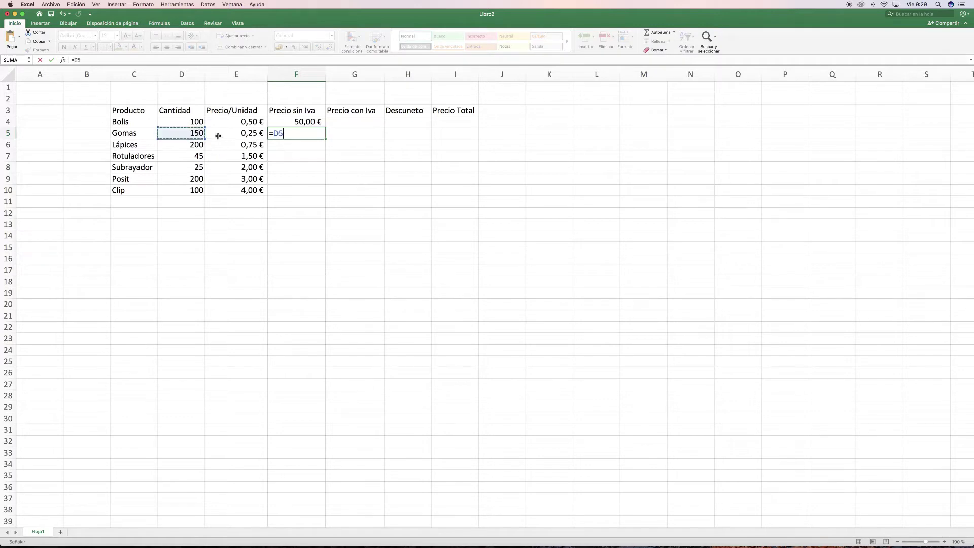
type("*")
left_click(254, 134)
key("Return")
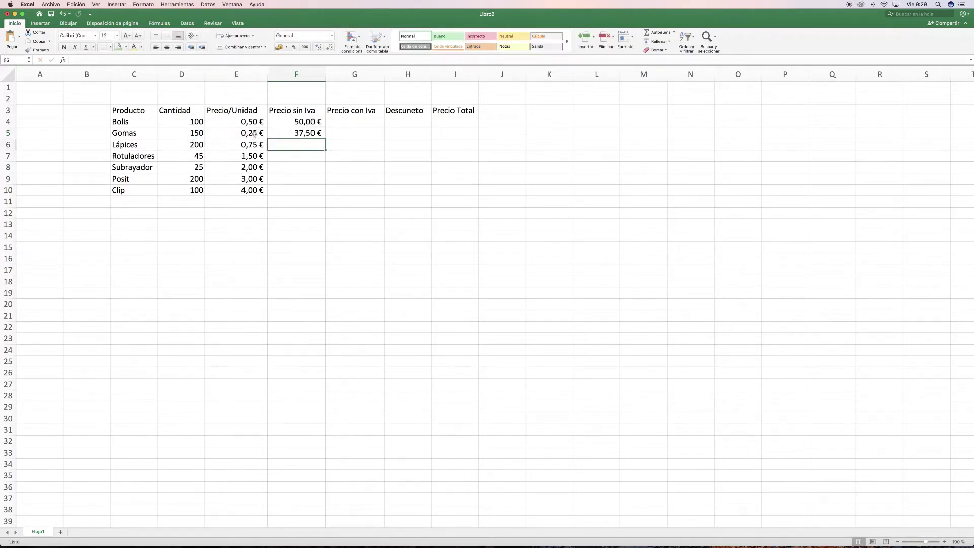
Calculate the Precio sin Iva for Lápices in F6 with the formula =D6*E6
type("=")
left_click(193, 144)
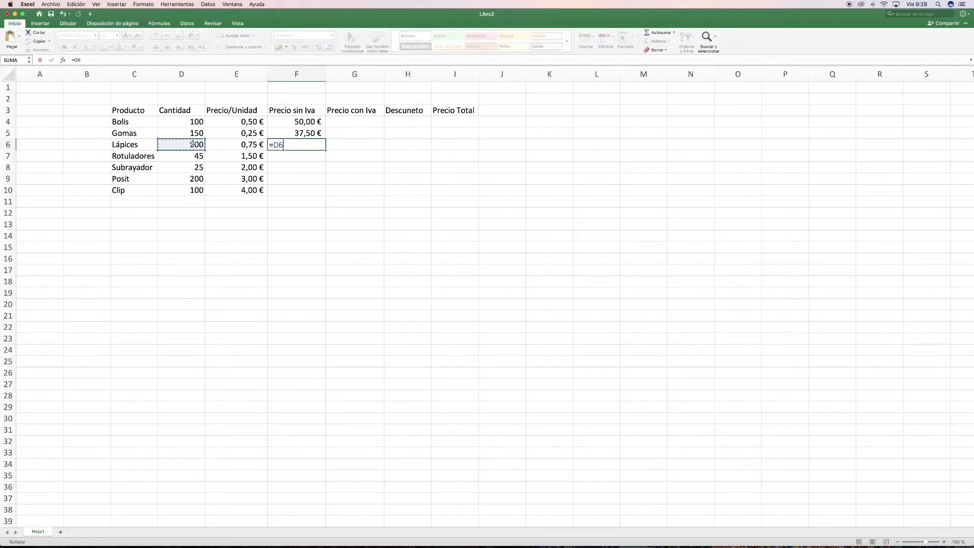
type("*")
left_click(235, 146)
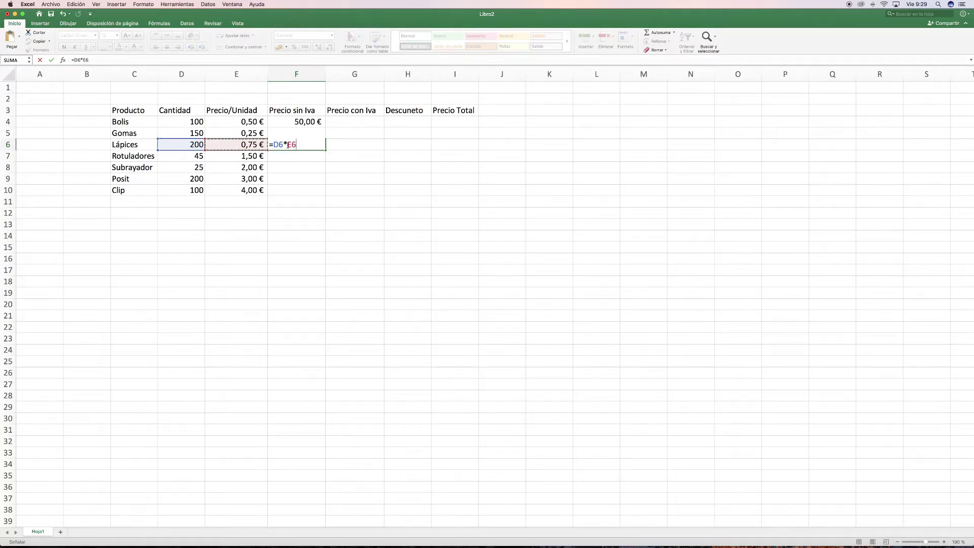
key("Return")
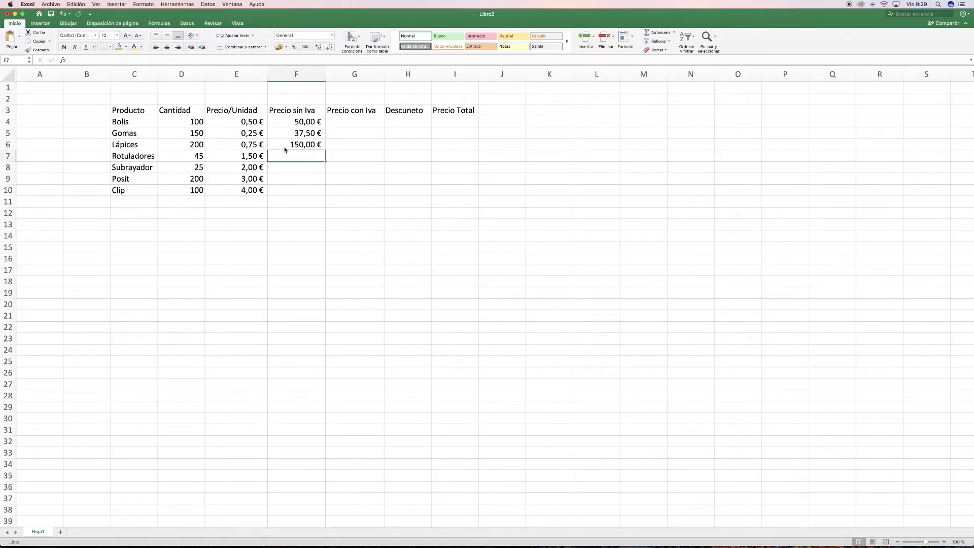
Calculate the Precio sin Iva for Rotuladores in F7 with the formula =D7*E7
type("=")
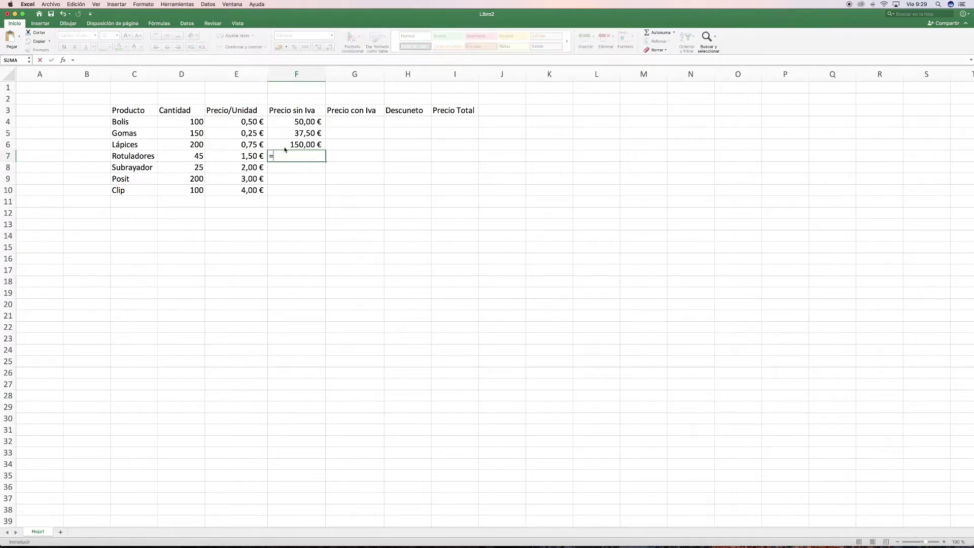
left_click(160, 157)
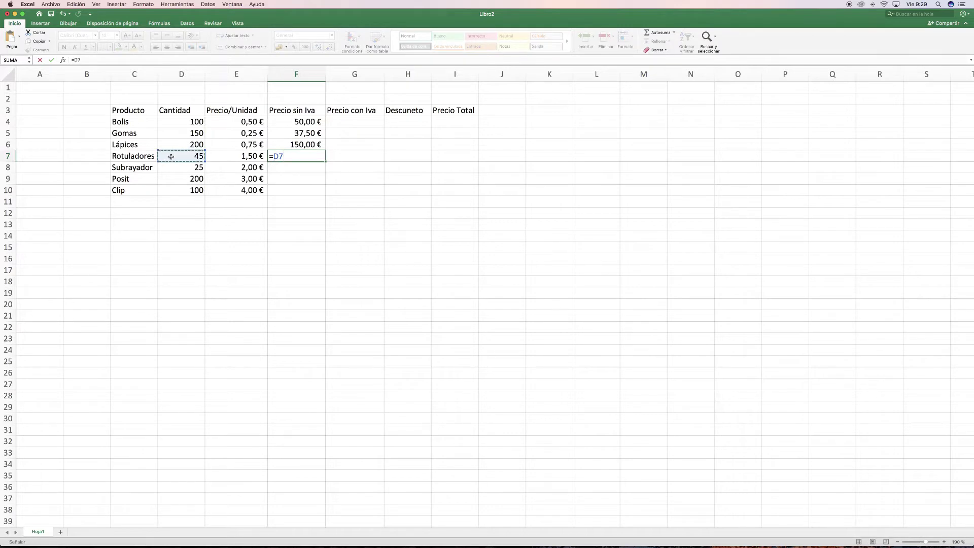
type("*")
left_click(250, 160)
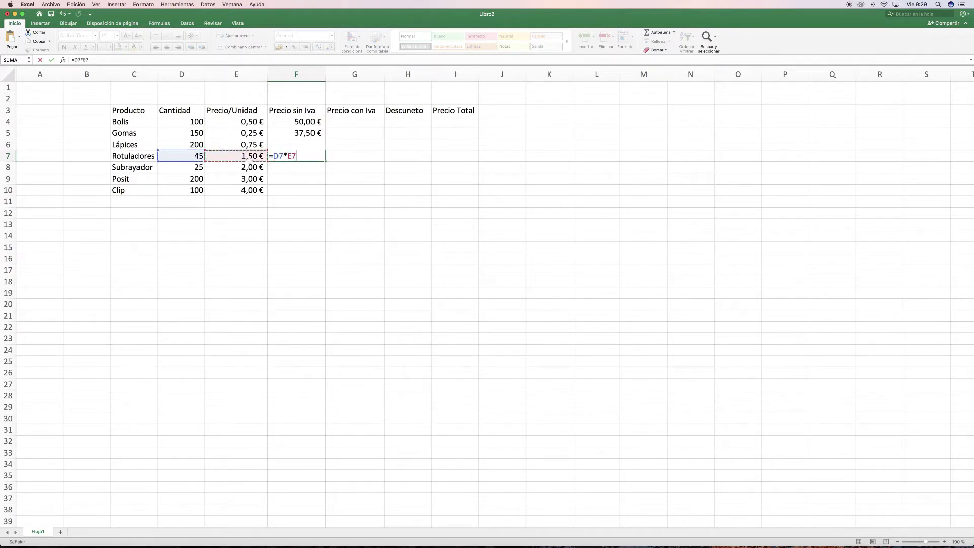
key("Return")
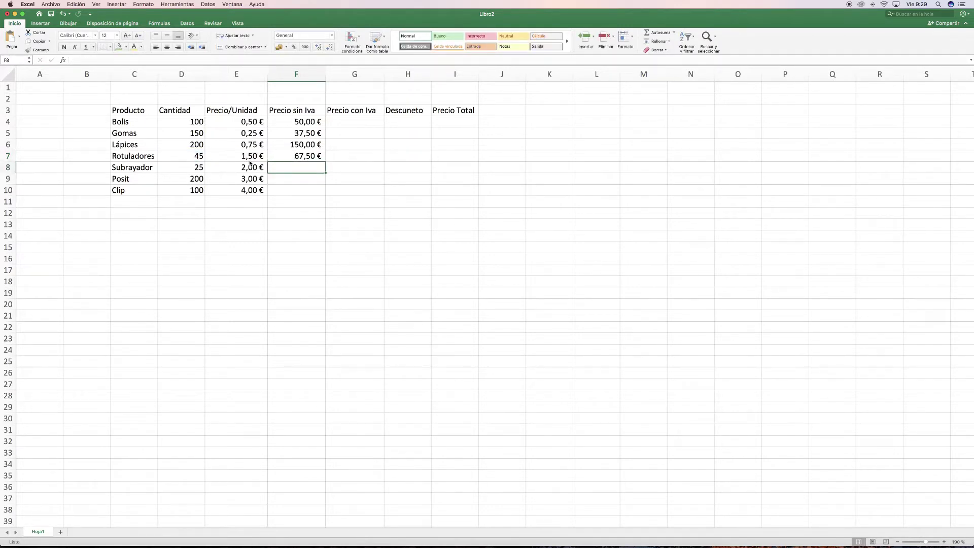
Calculate the Precio sin Iva for Subrayador in F8 with the formula =D8*E8
type("=")
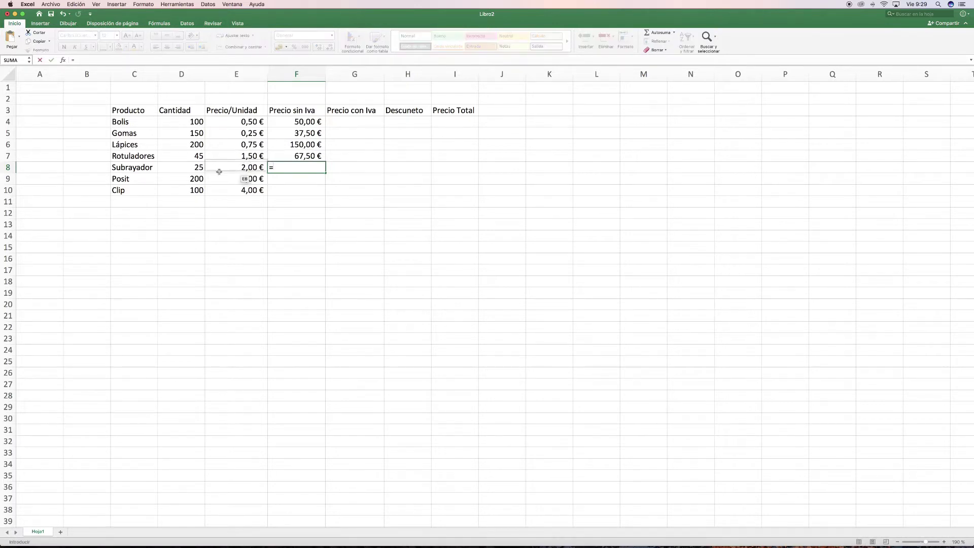
left_click(191, 166)
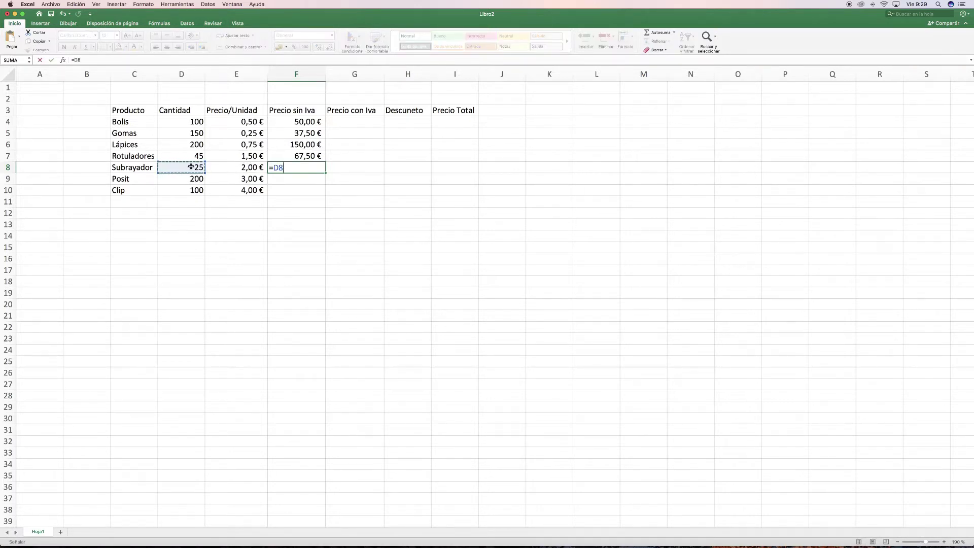
type("*")
left_click(255, 167)
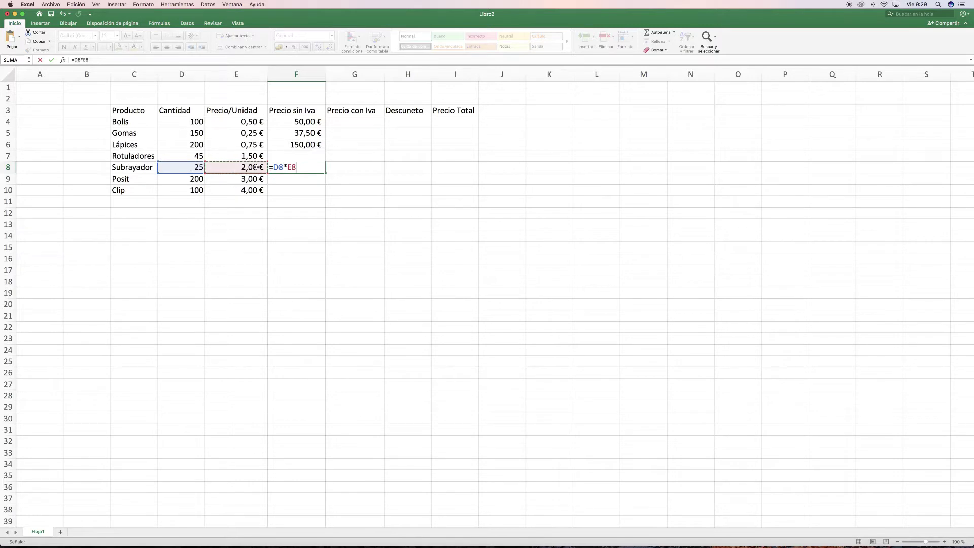
key("Return")
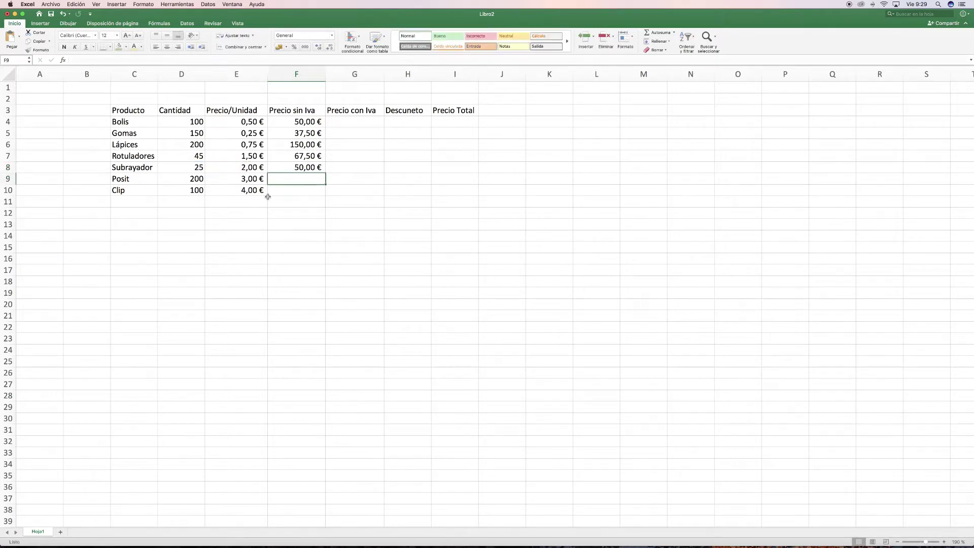
Calculate the Precio sin Iva for Posit in F9 with the formula =D9*E9
type("=")
left_click(197, 178)
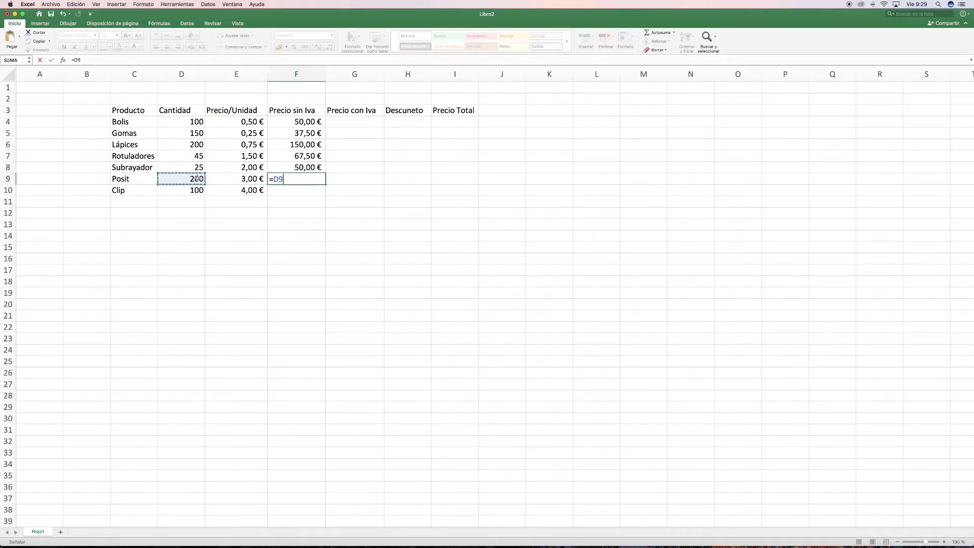
type("+")
key("BackSpace")
type("*")
left_click(243, 181)
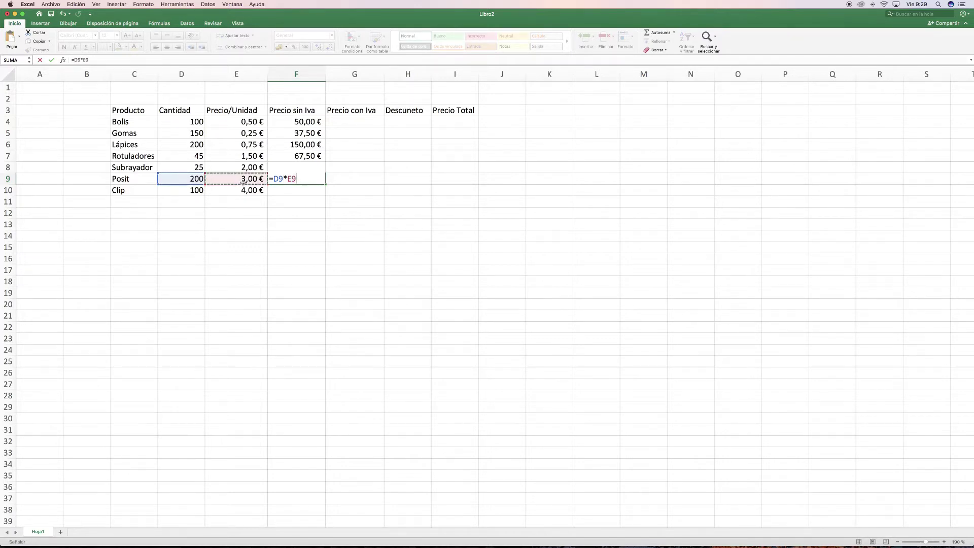
key("Return")
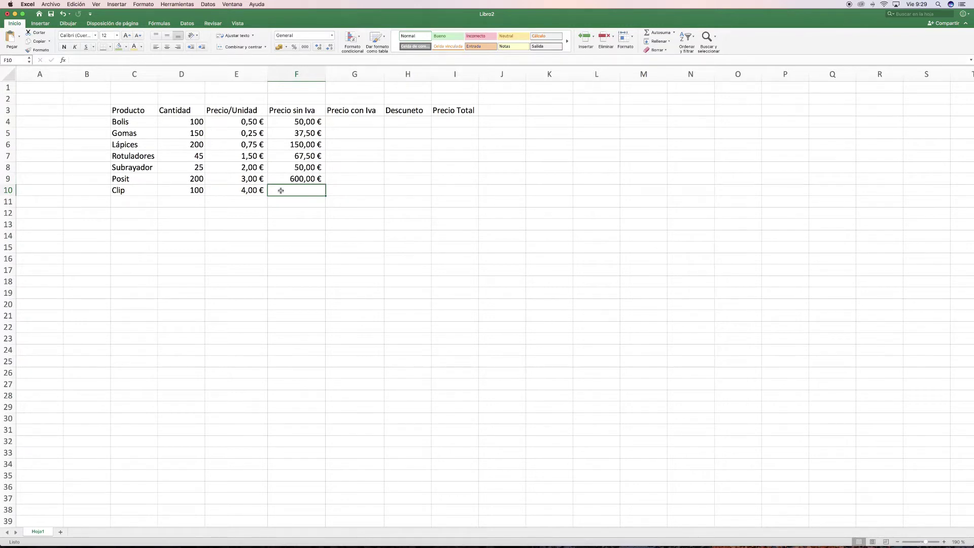
Calculate the Precio sin Iva for Clip in F10 with the formula =D10*E10, and review the finished column
type("=")
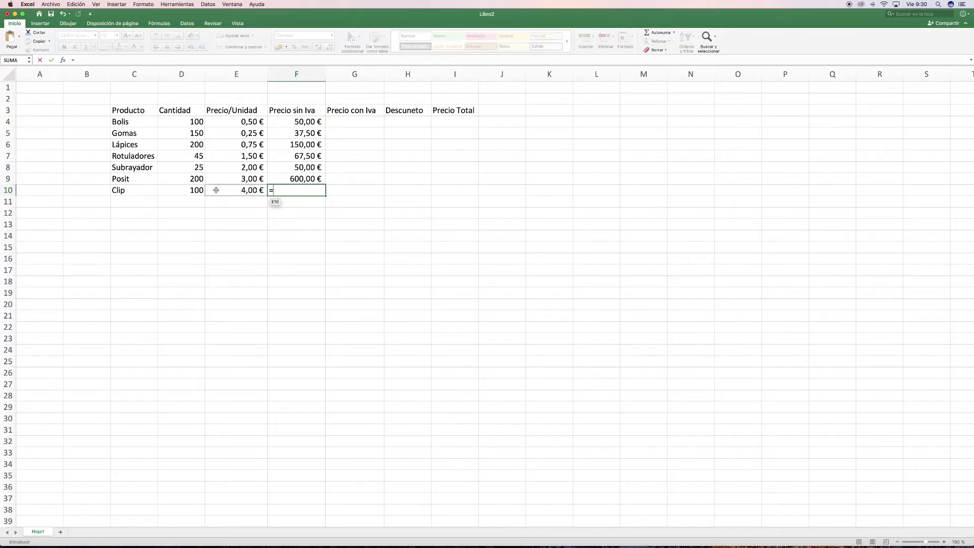
left_click(198, 190)
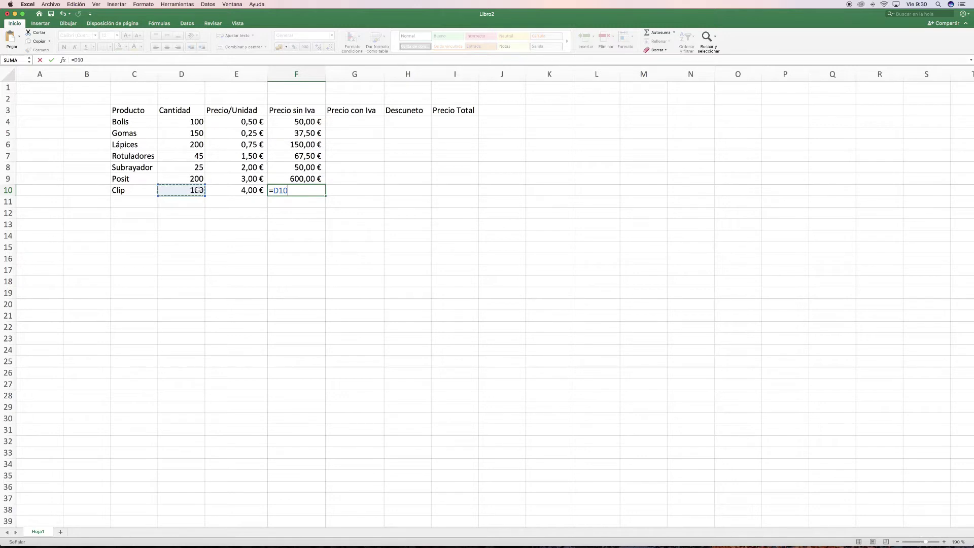
type("*")
left_click(220, 190)
key("Return")
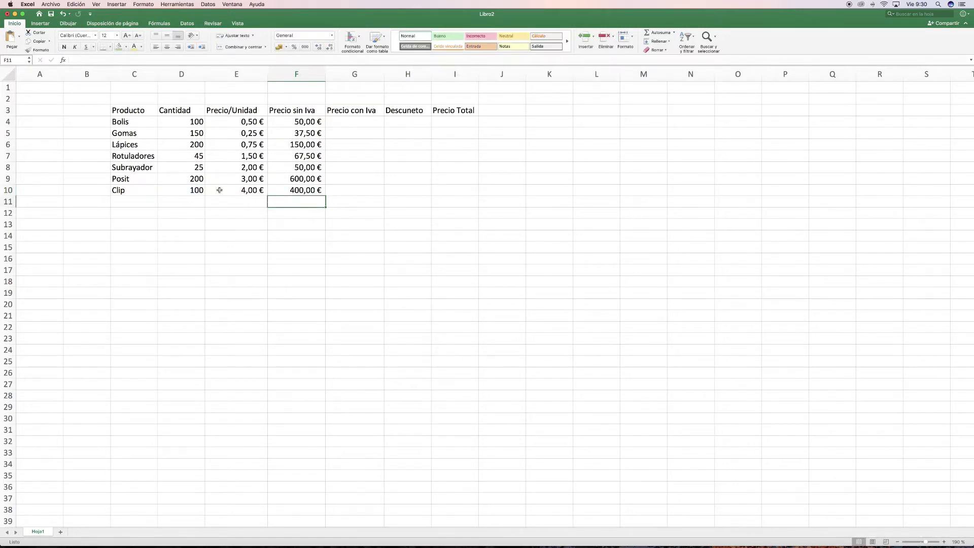
left_click_drag(307, 112, 304, 186)
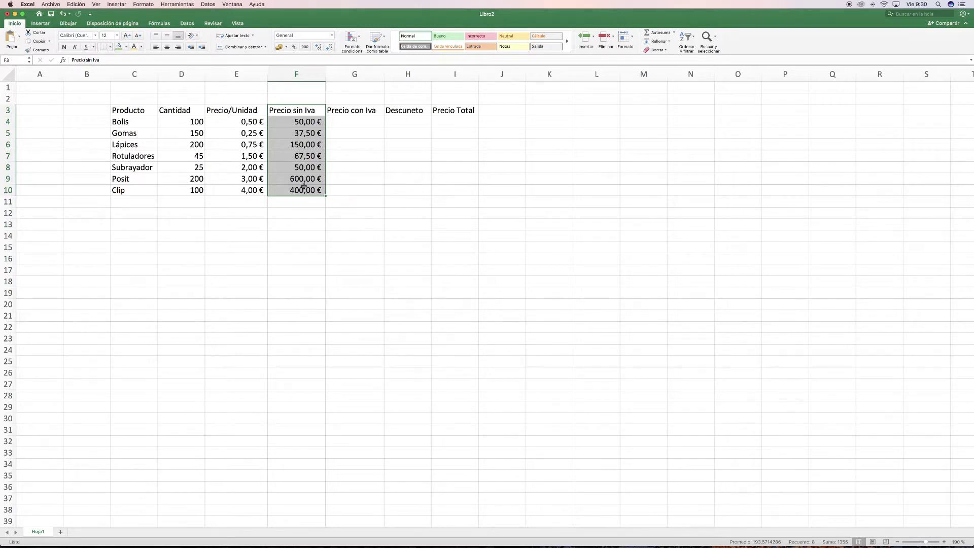
left_click(440, 199)
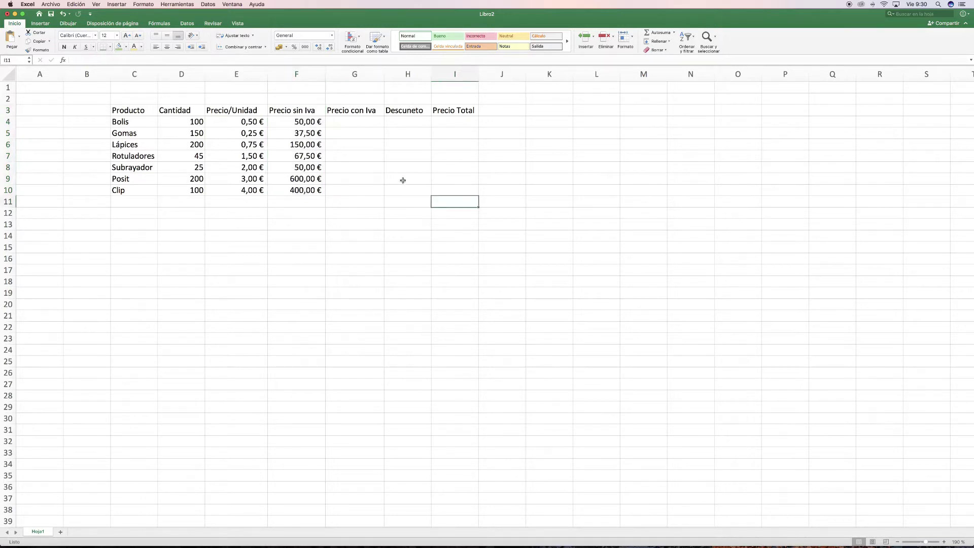
Try the Contabilidad and Porcentaje number formats on the Bolis Precio con Iva cell G4, leaving it as Porcentaje
left_click(348, 125)
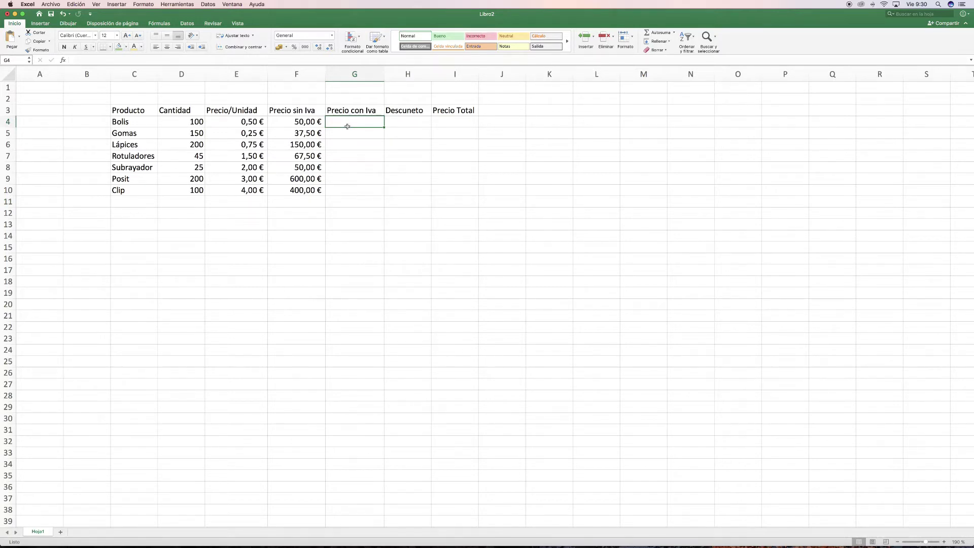
left_click(294, 46)
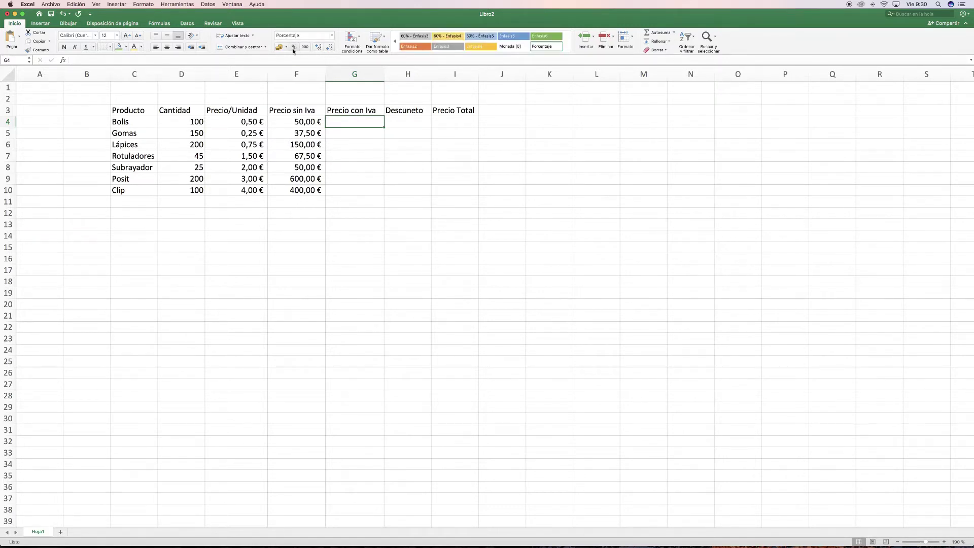
left_click(333, 35)
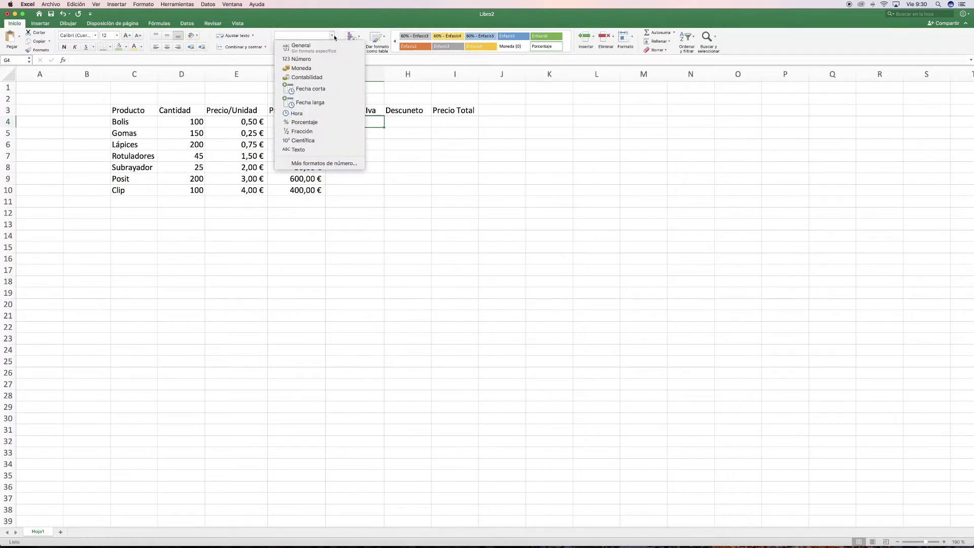
left_click(325, 124)
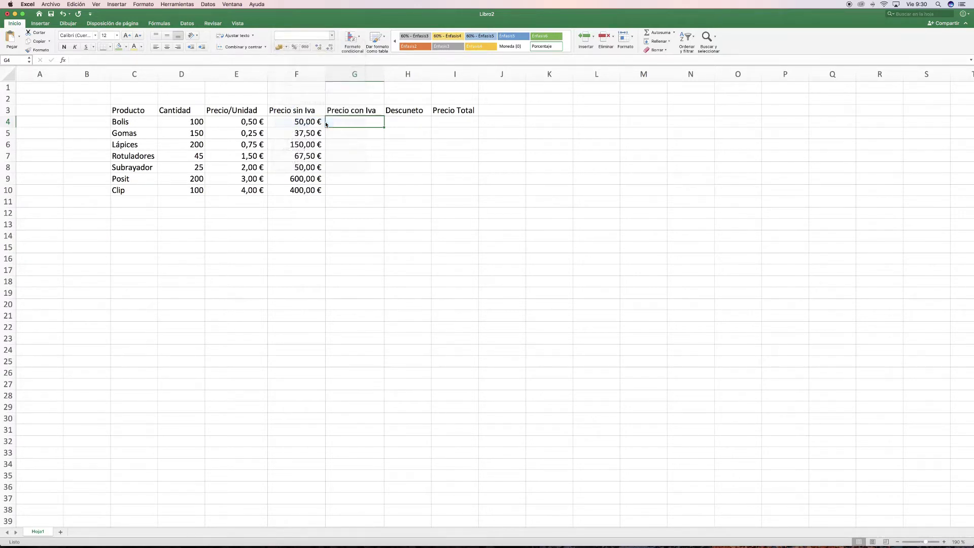
left_click(280, 48)
left_click(286, 47)
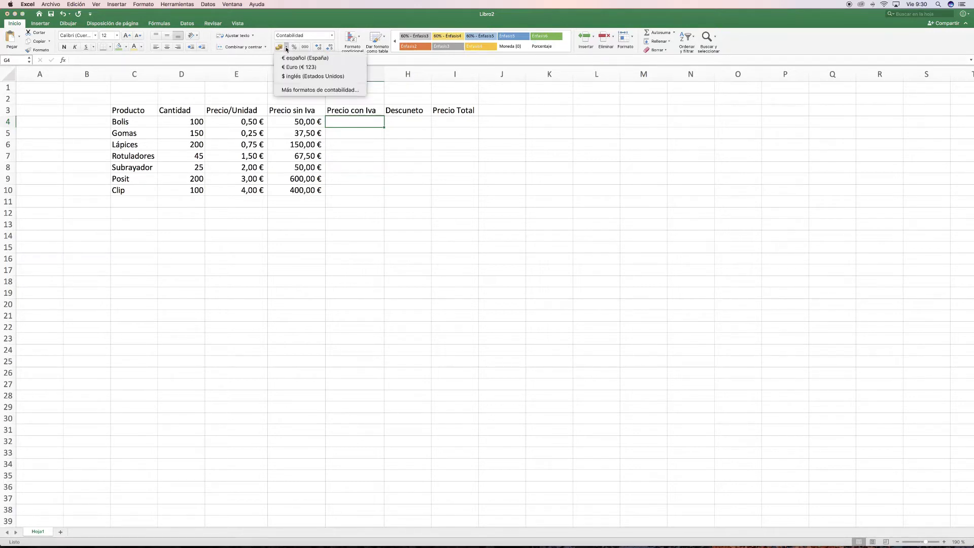
left_click(332, 36)
left_click(332, 36)
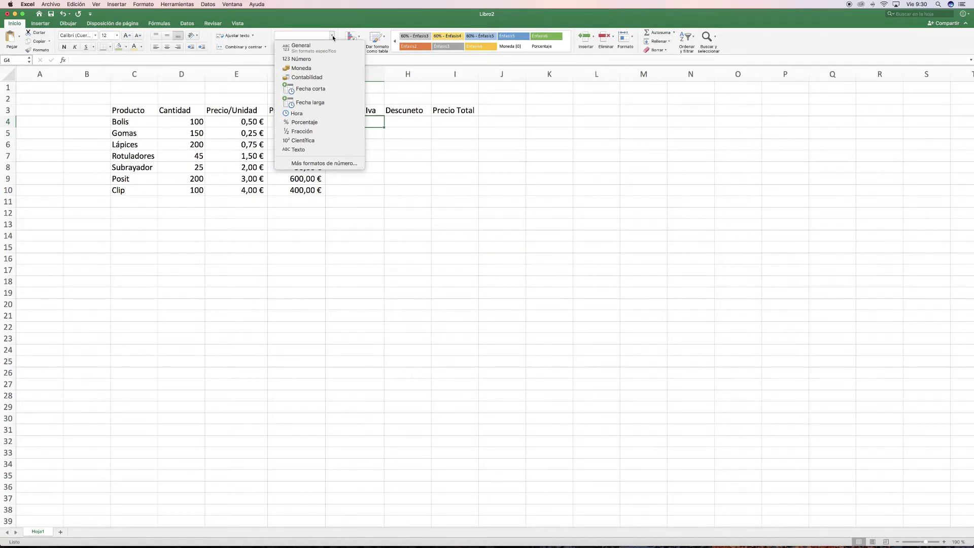
left_click(333, 35)
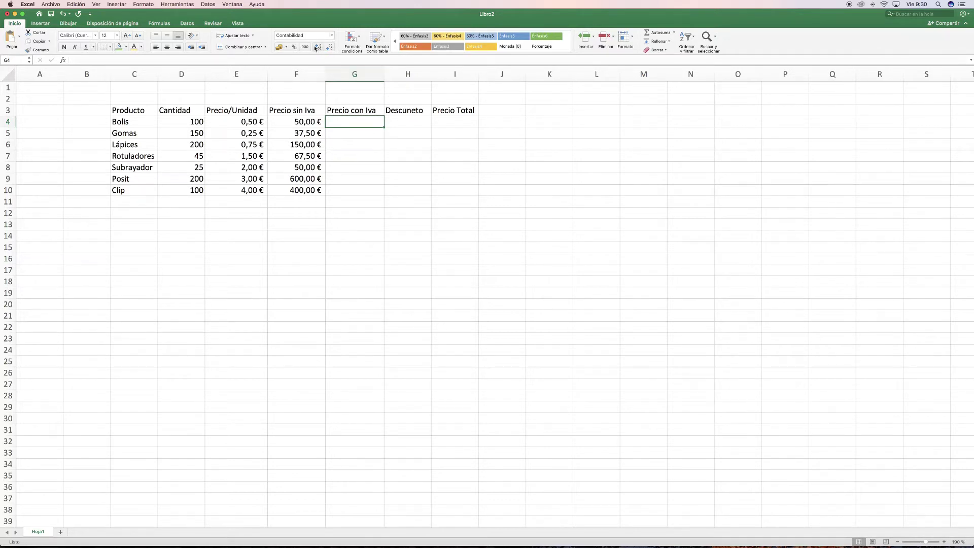
left_click(332, 36)
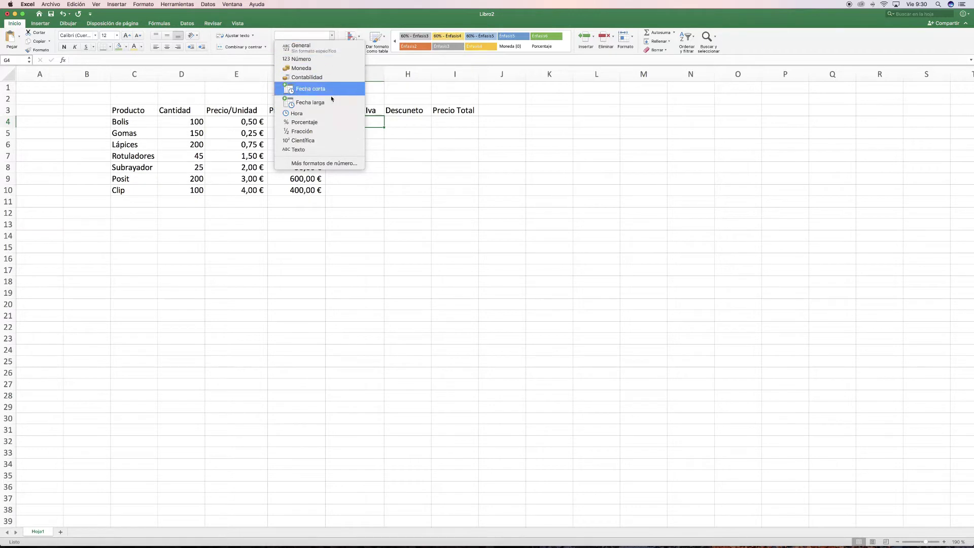
left_click(343, 124)
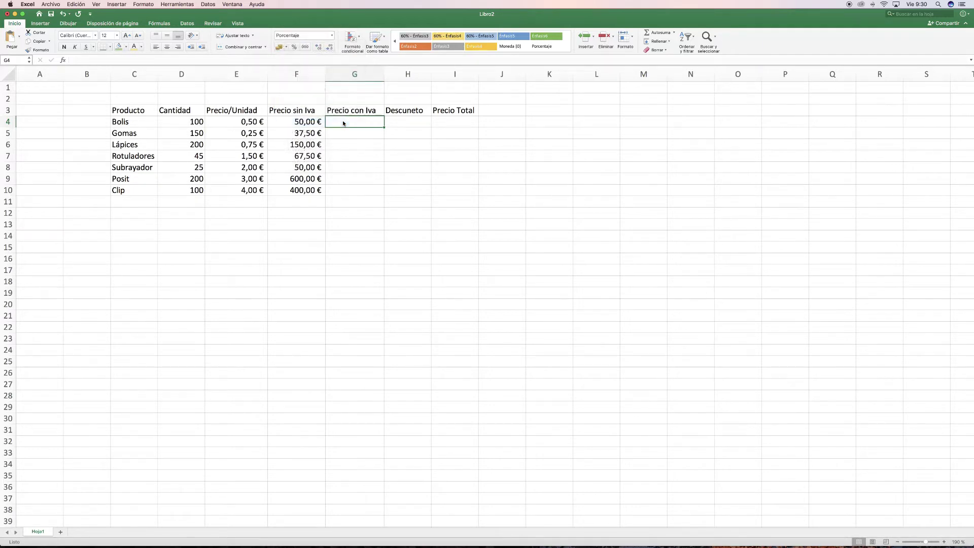
Try the formula =F4*21% for Bolis in G4 and clear the cell
type("=")
left_click(312, 122)
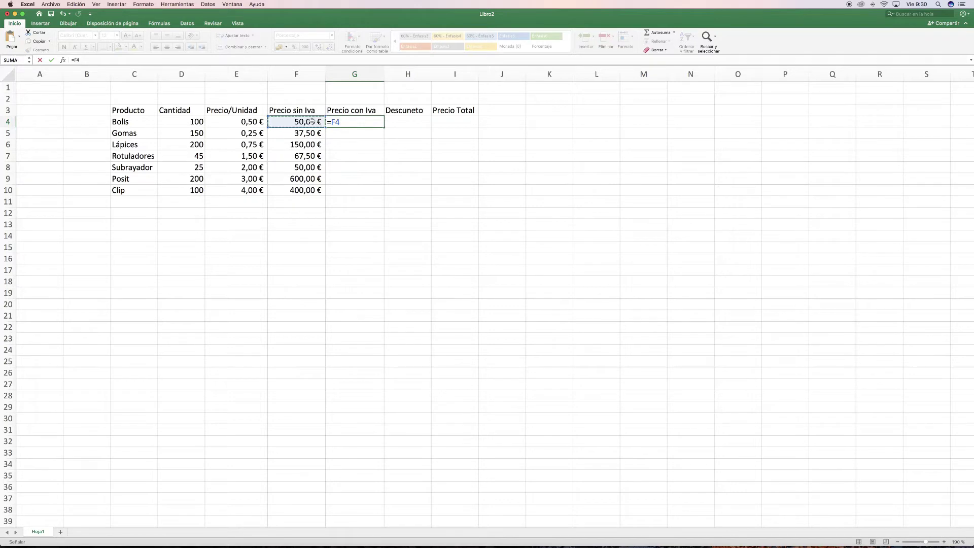
type("*21")
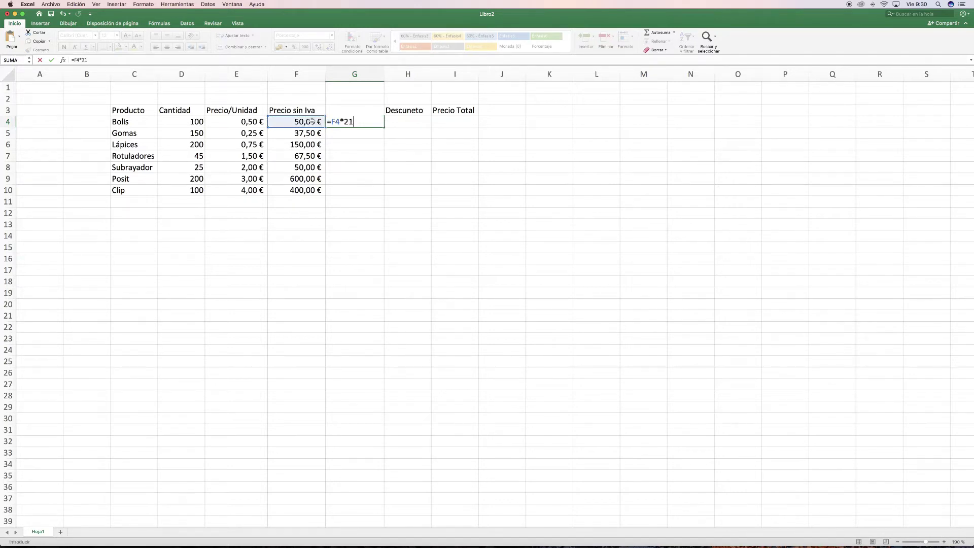
type("%")
key("Return")
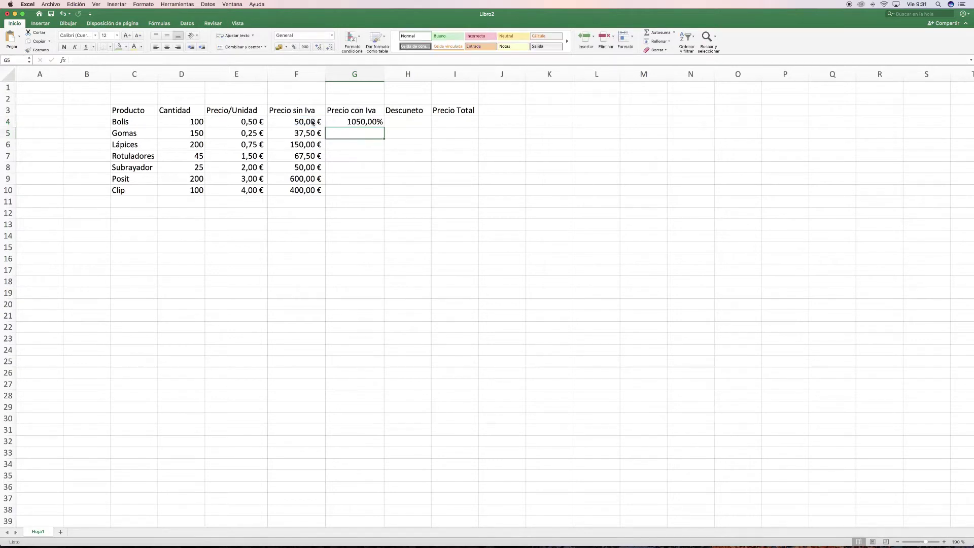
left_click(364, 123)
key("Delete")
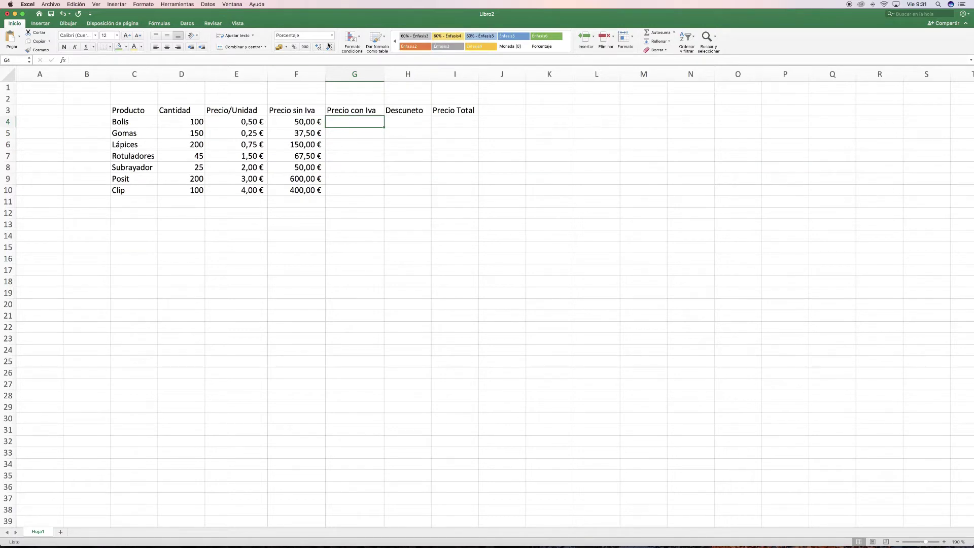
Apply the € español (España) accounting format to G4 and fill in the Bolis Precio con Iva with the formula =F4*0,21
left_click(286, 46)
left_click(301, 58)
type("=")
left_click(315, 123)
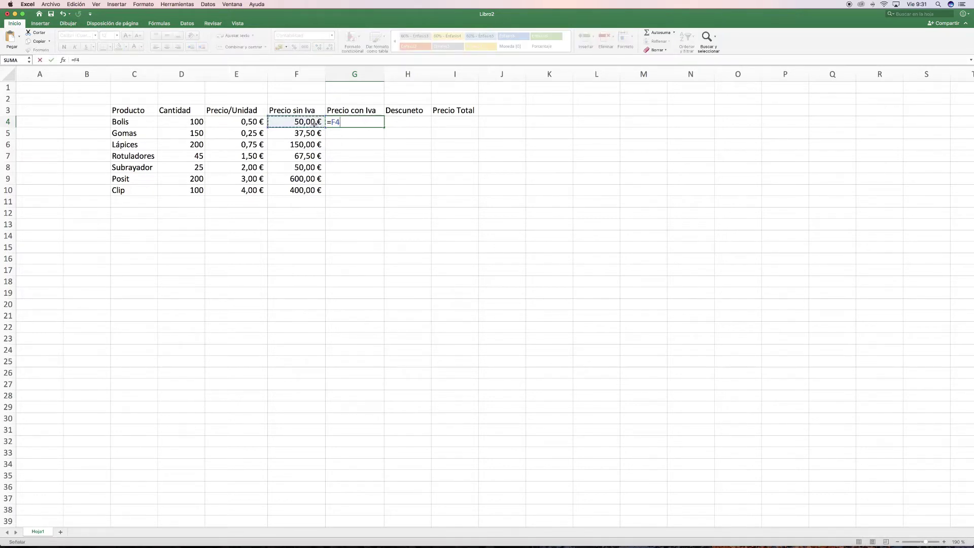
type("*")
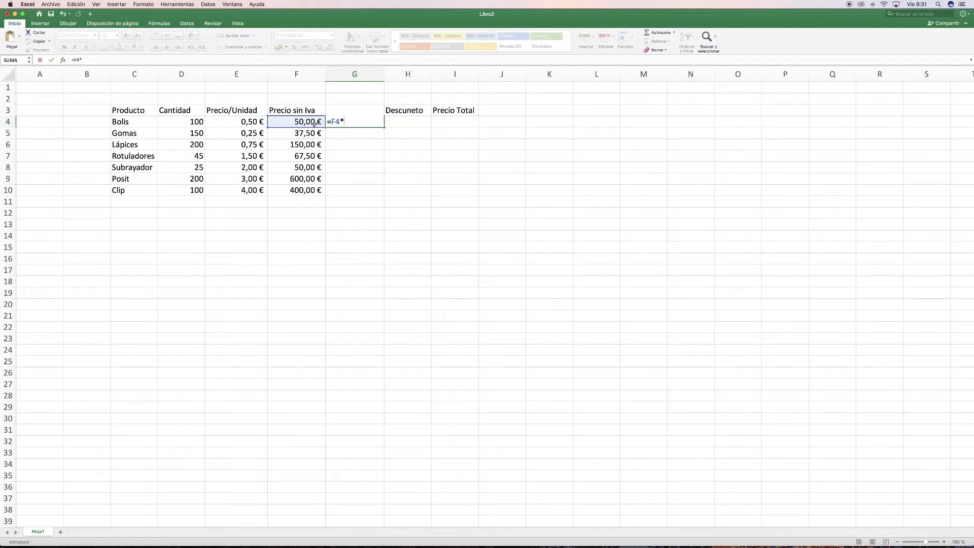
type("0,21")
key("Return")
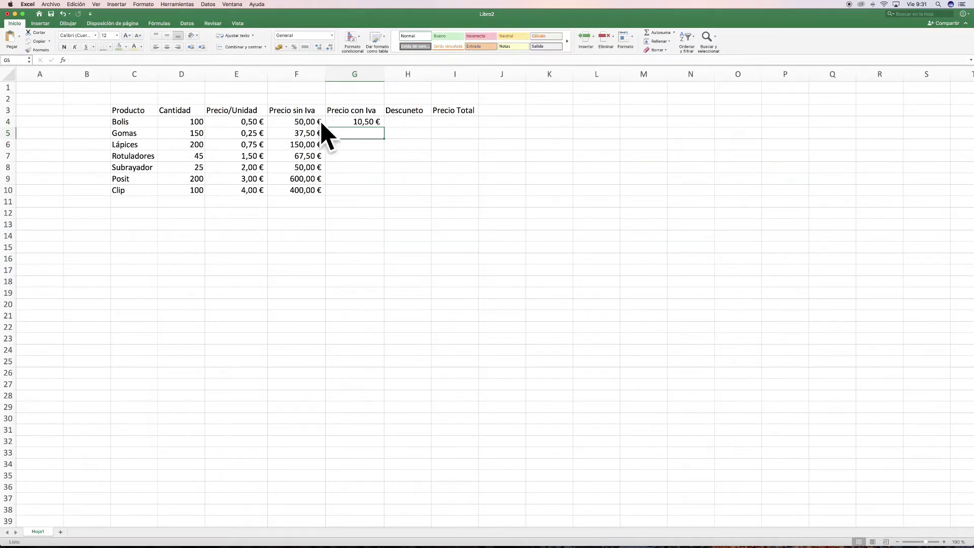
left_click(350, 123)
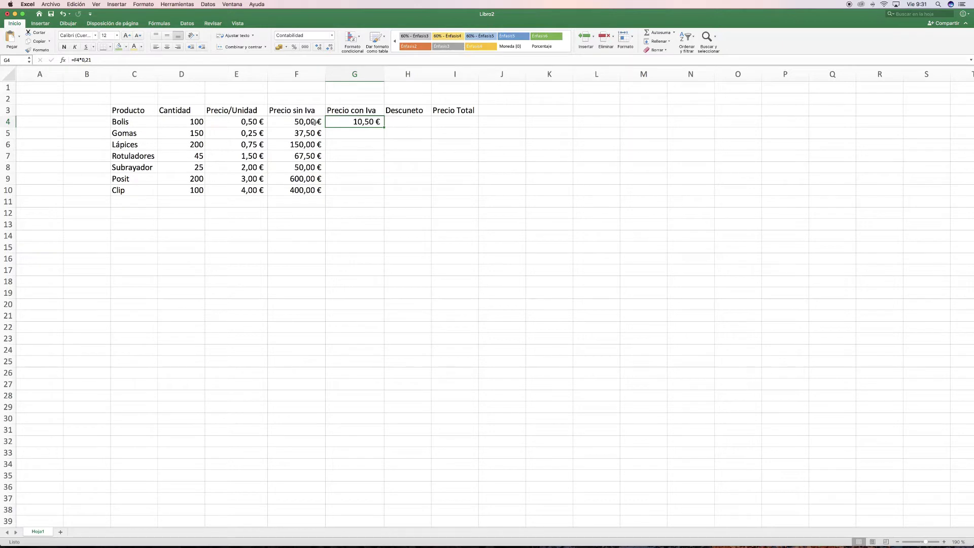
Fill in the Precio con Iva for Gomas in G5 with the formula =F5*0,21
left_click(367, 136)
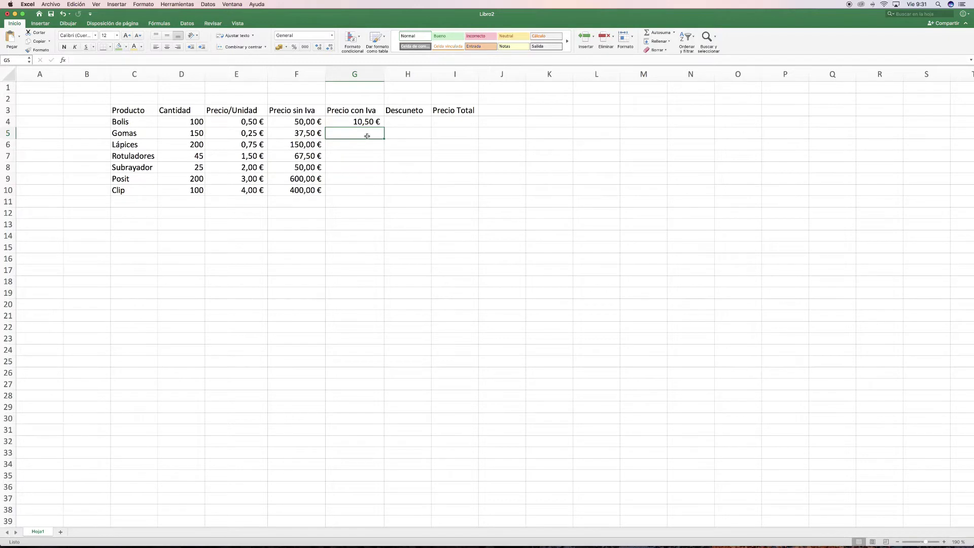
type("=")
left_click(308, 136)
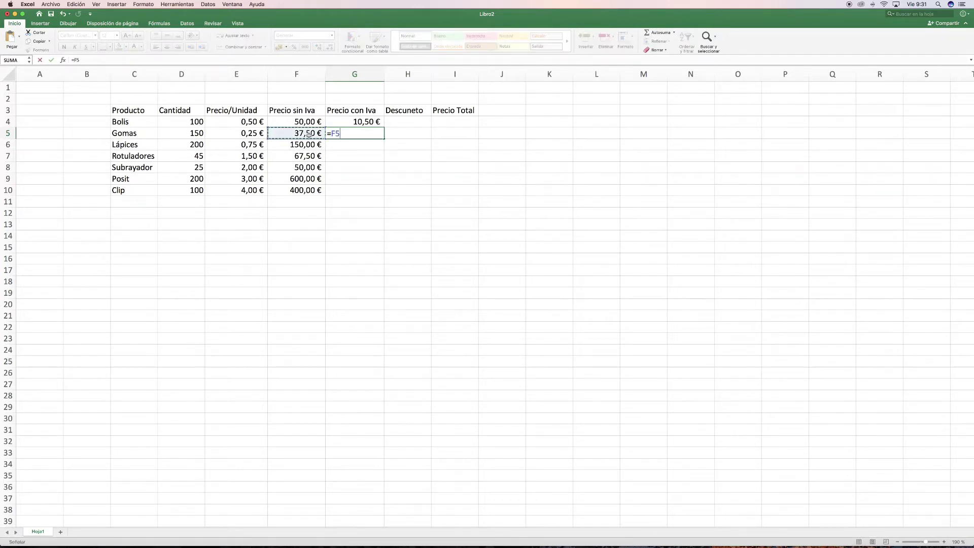
type("*0")
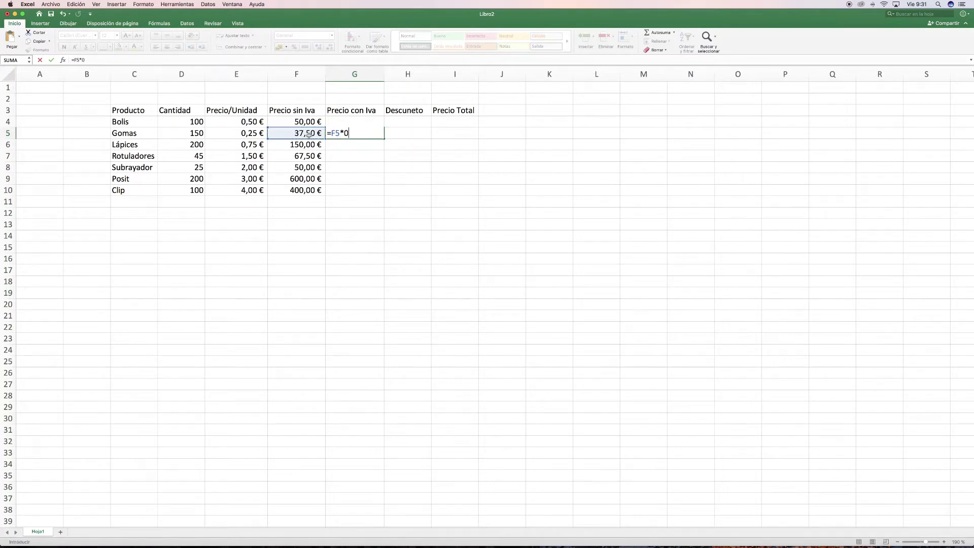
type(",21")
key("Return")
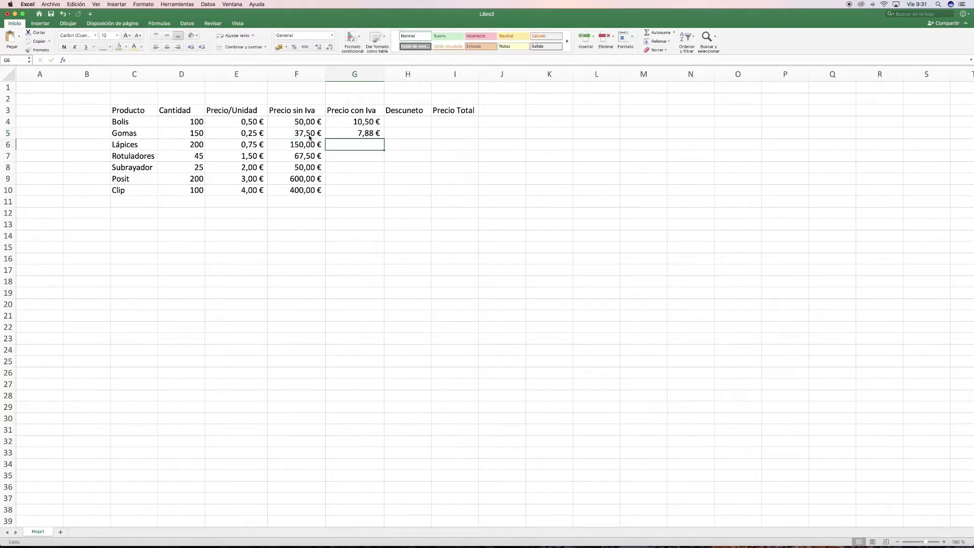
Fill in the Precio con Iva for Lápices in G6 with the formula =F6*0,21
type("=")
left_click(304, 144)
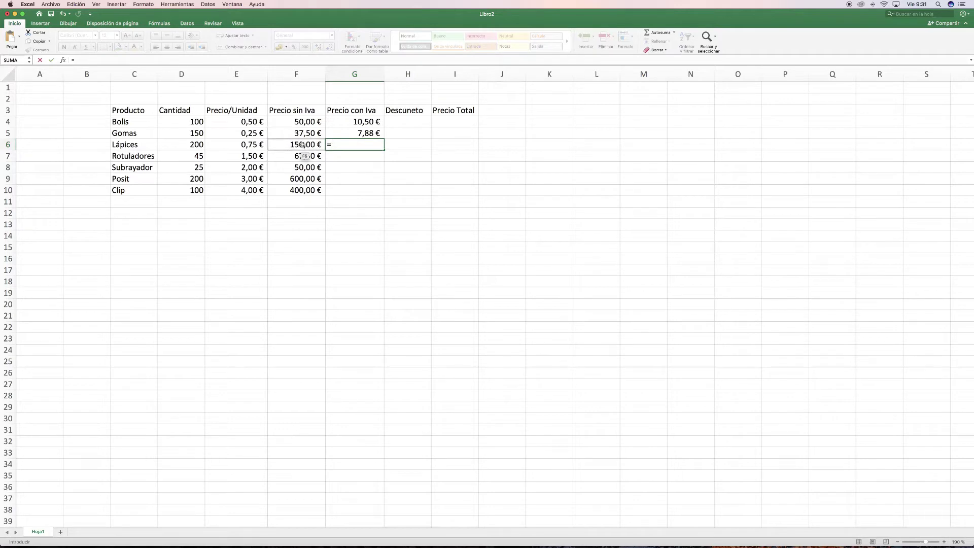
type("*0")
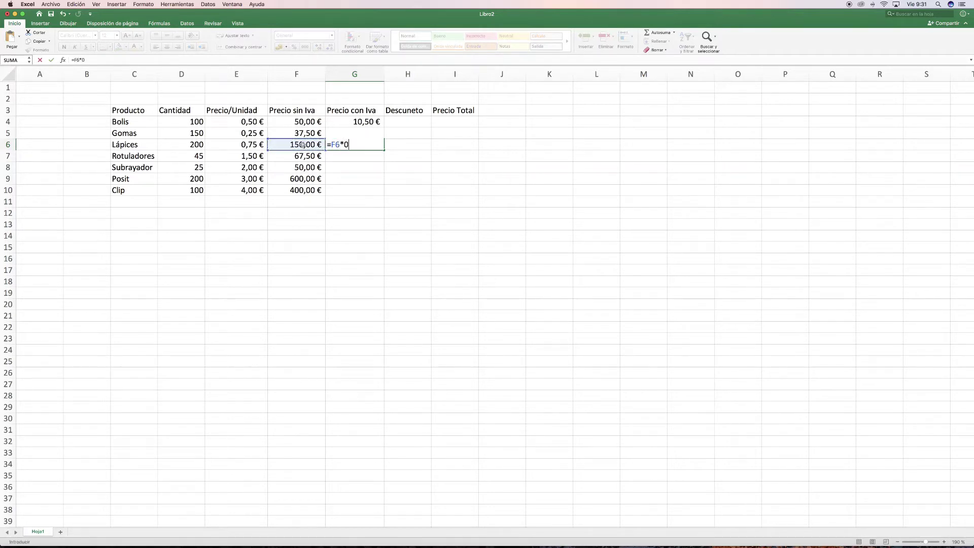
type(",21")
key("Return")
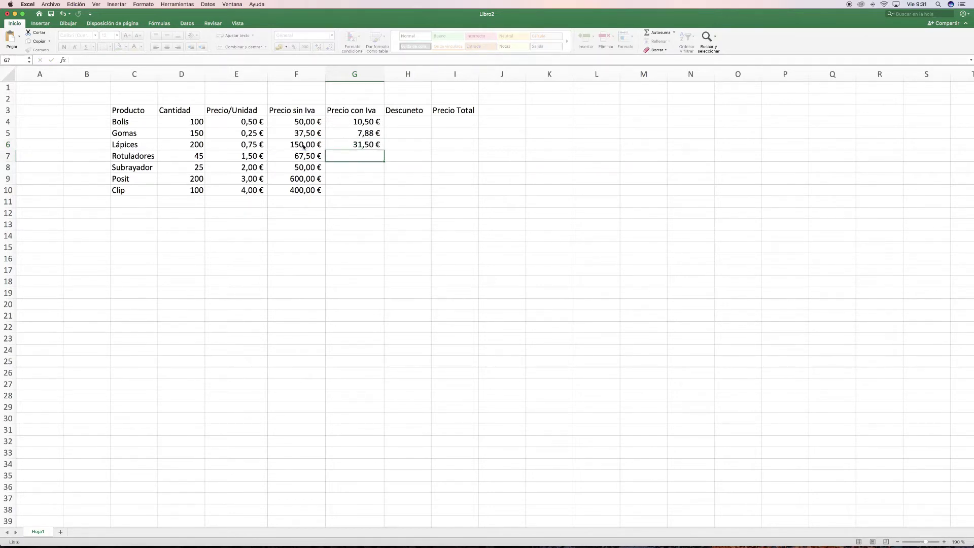
Fill in the Precio con Iva for Rotuladores in G7 with the formula =F7*0,21
type("=")
left_click(307, 154)
type("*")
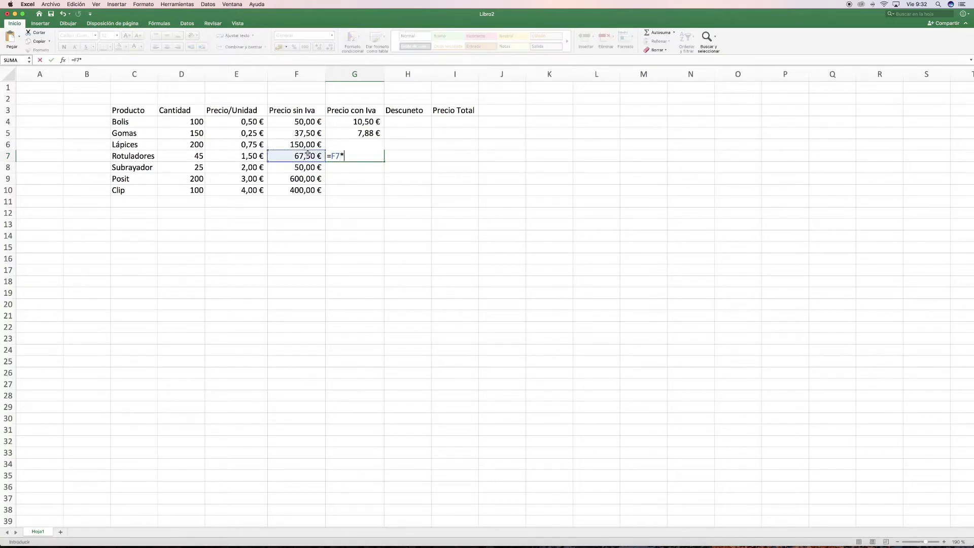
type("0,21")
key("Return")
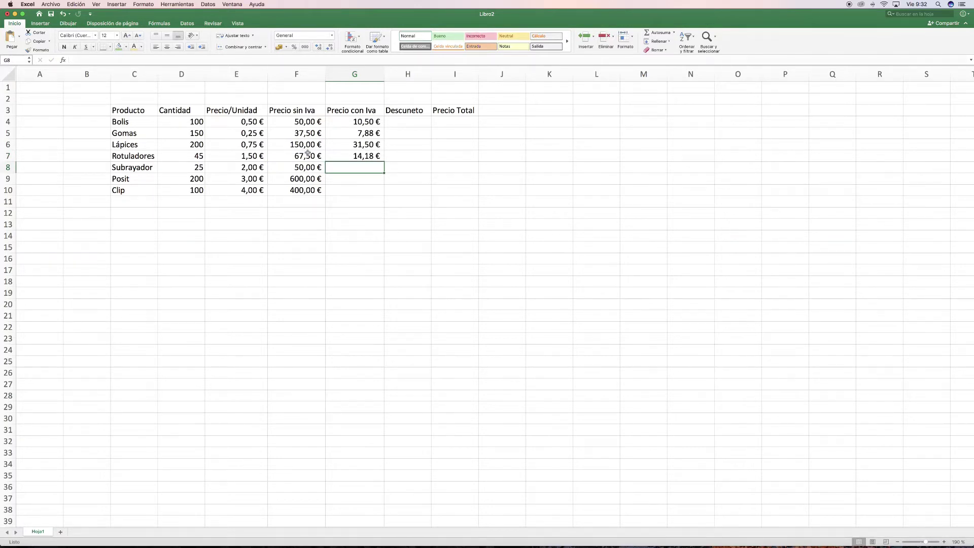
Fill in the Precio con Iva for Subrayador in G8 with a formula that multiplies F8 by 21%
type("=")
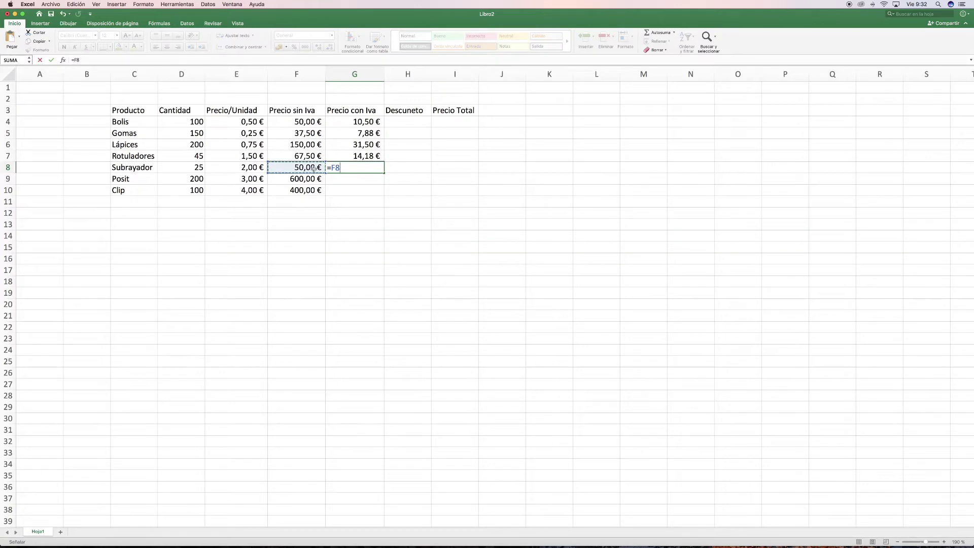
type("*")
type("21%")
key("Return")
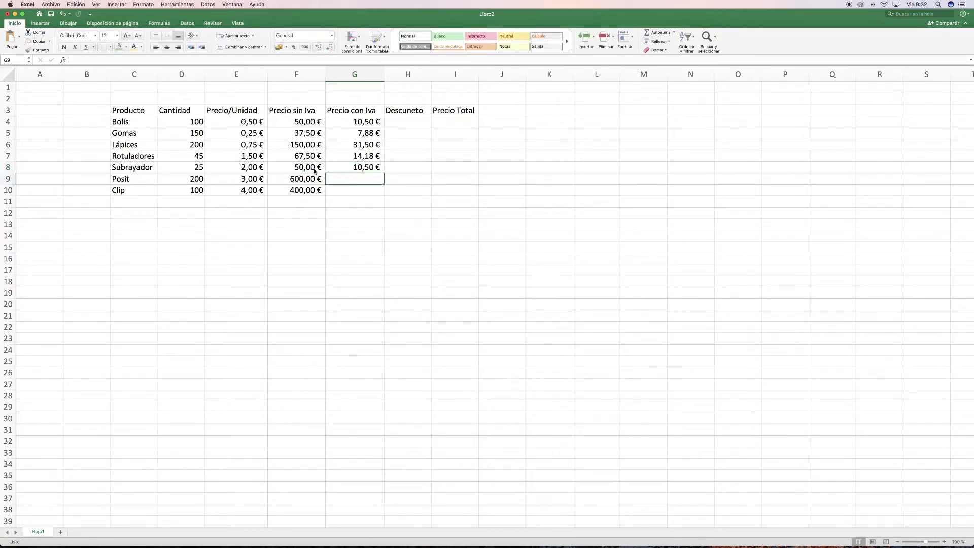
Fill in the Precio con Iva for Posit in G9 with the formula =F9*0,21
type("=")
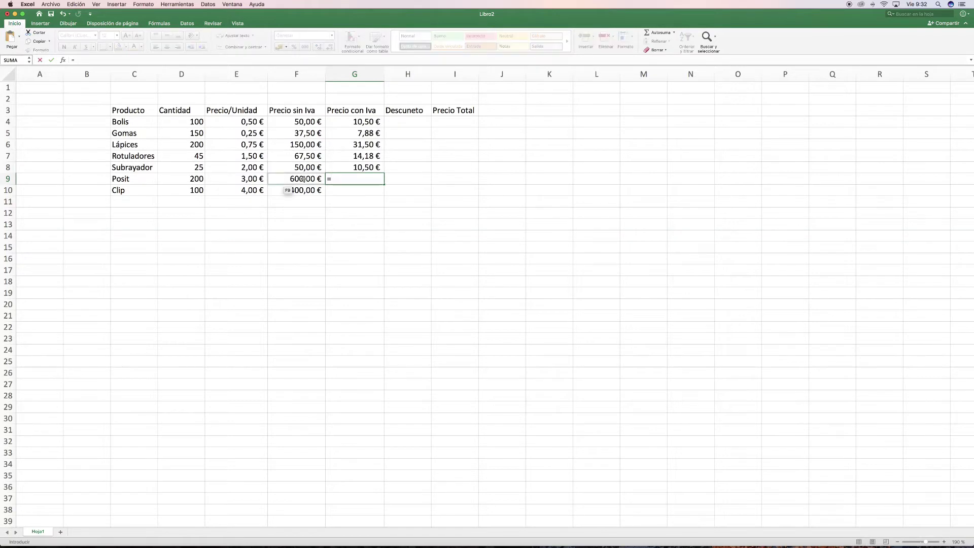
left_click(303, 179)
type("*")
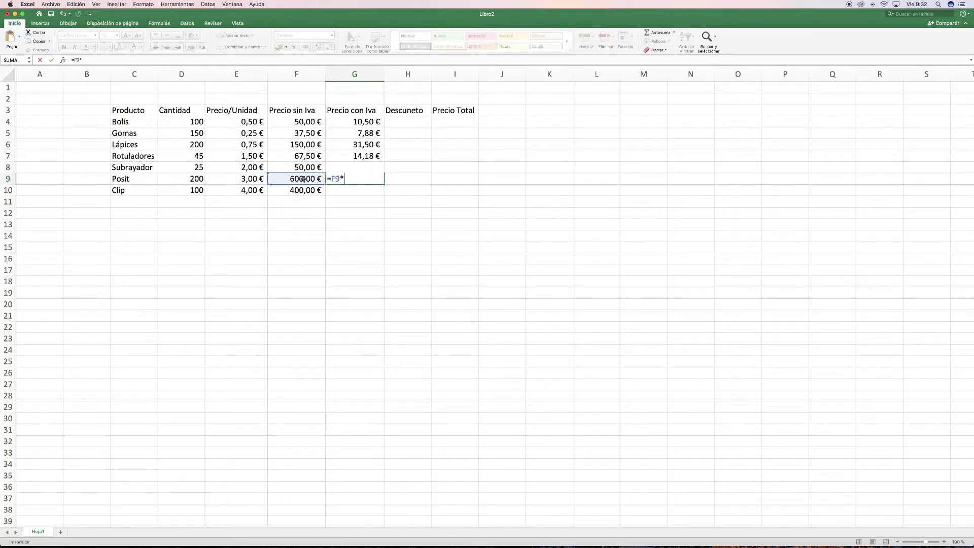
type("0,21")
key("Return")
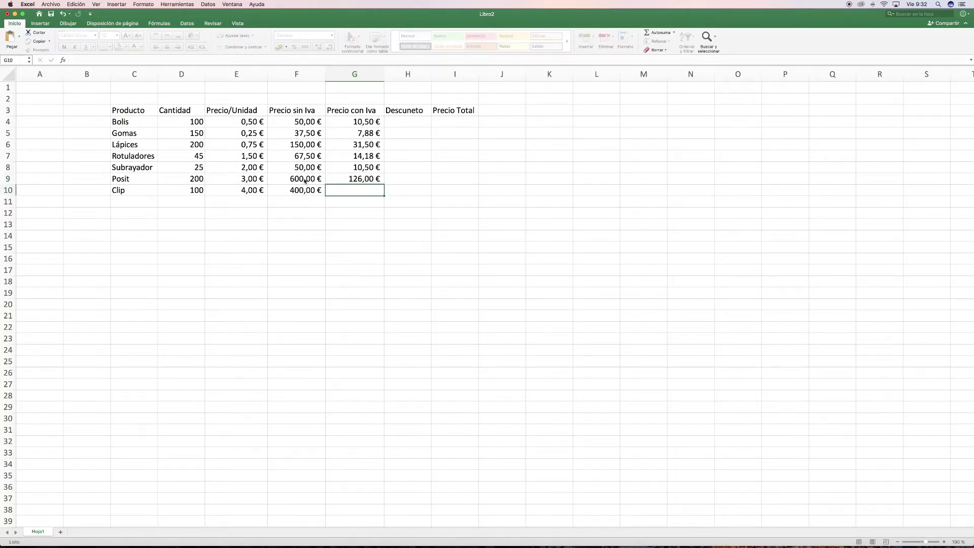
Fill in the Precio con Iva for Clip in G10 with the formula =F10*0,21
type("=")
left_click(303, 189)
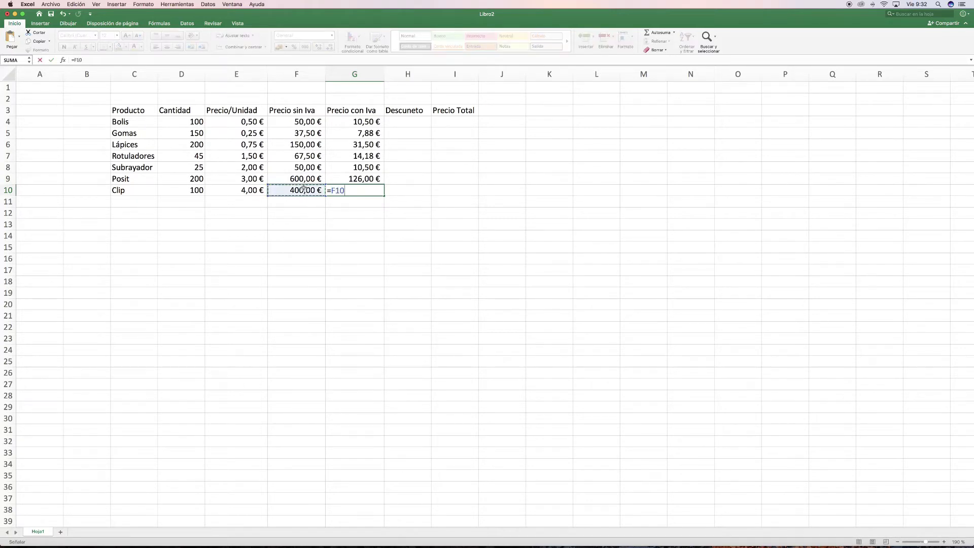
type("+")
type("*")
type("0")
type(",21")
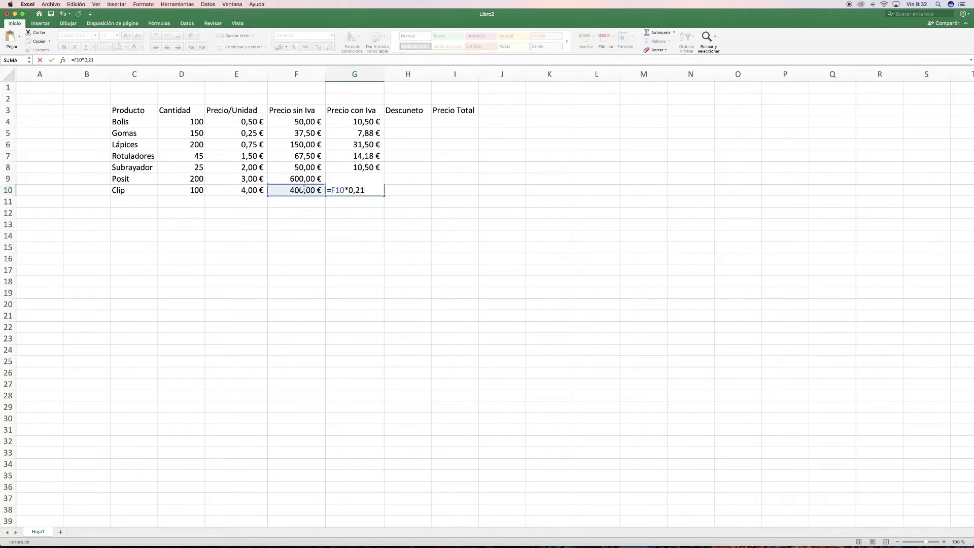
key("Return")
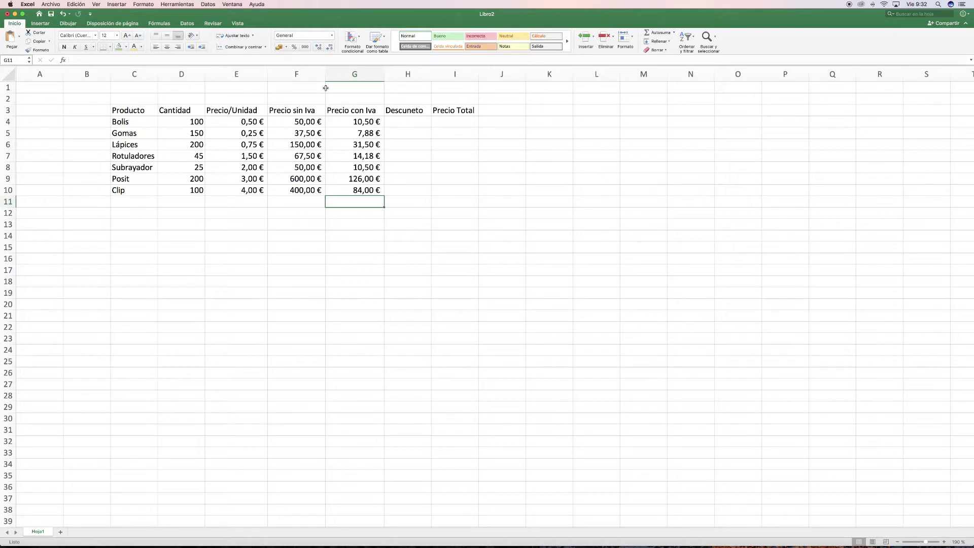
Replace the Precio con Iva header in G3 with "21 % IVA"
left_click(422, 112)
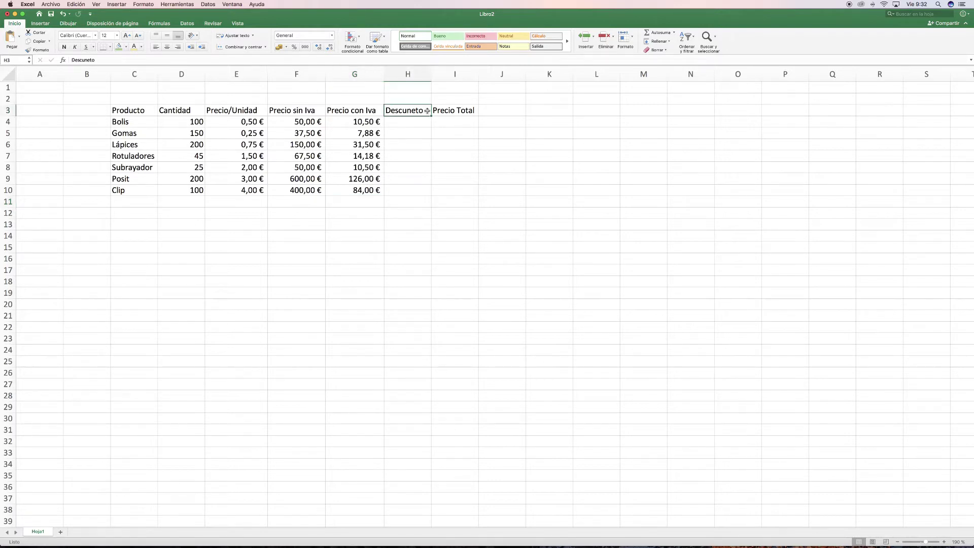
left_click(364, 111)
double_click(378, 111)
left_click_drag(378, 110, 300, 108)
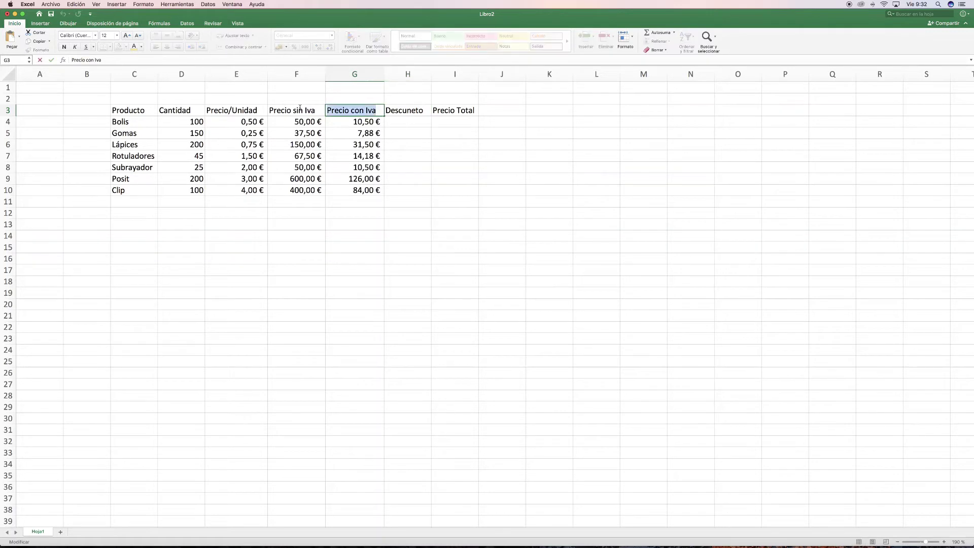
type("21")
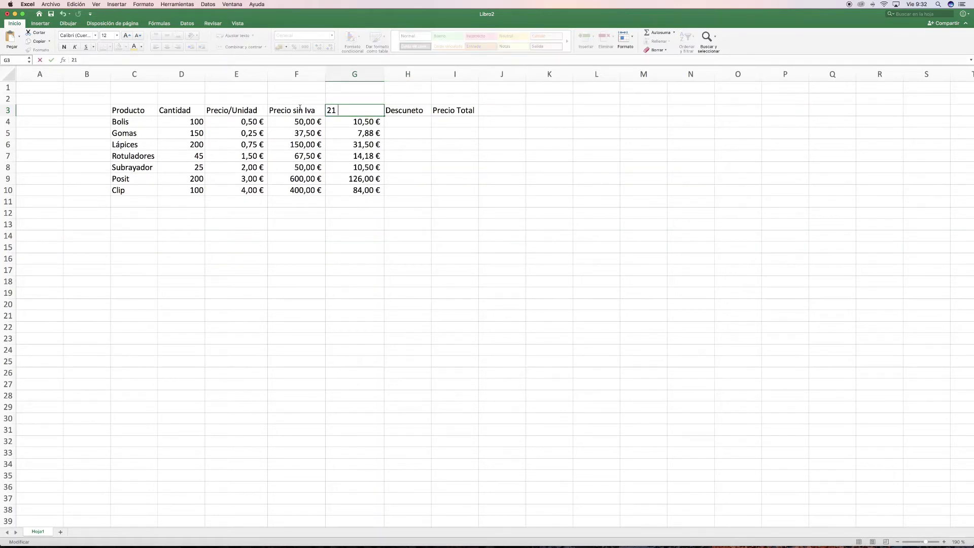
type(" % IVA")
Replace the header in H3 with "Total con IVA" and widen column H to about 15,67
left_click(416, 110)
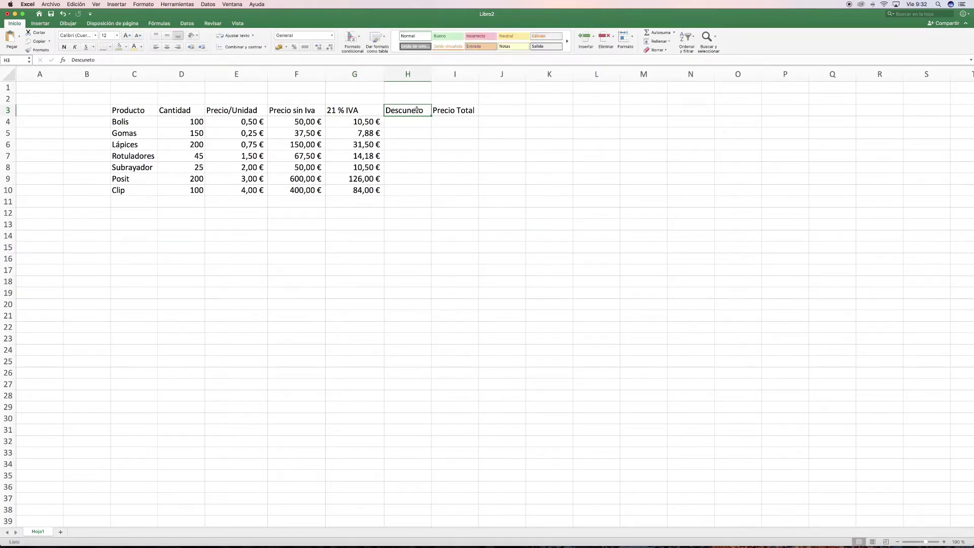
type("TOTAL")
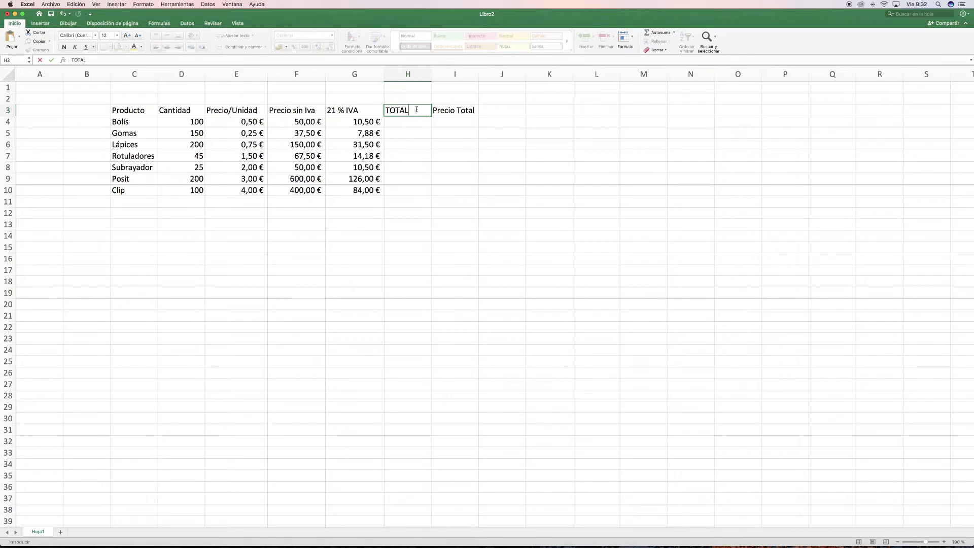
key("BackSpace")
key("BackSpace")
key("BackSpace")
key("BackSpace")
type("otal con iva")
key("BackSpace")
key("BackSpace")
key("BackSpace")
type("IVA")
left_click(625, 168)
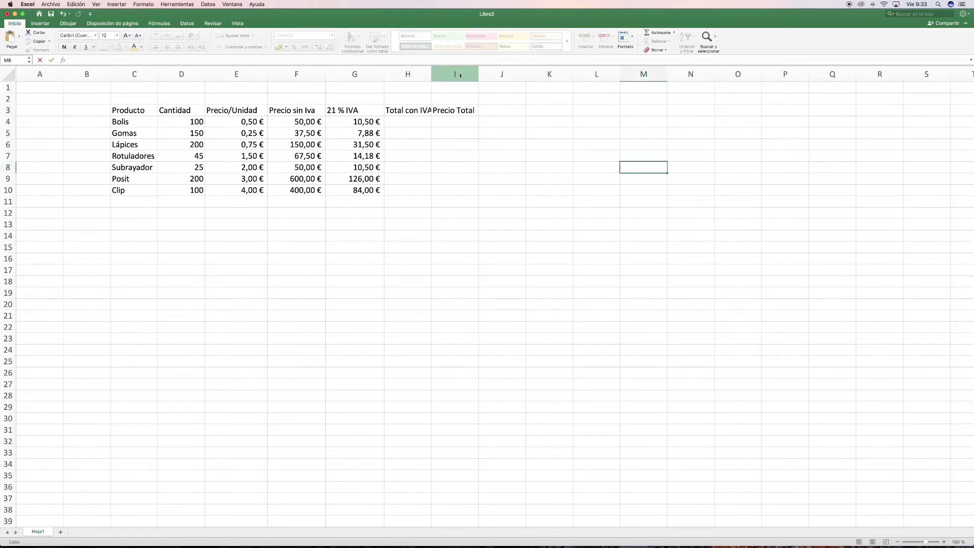
left_click_drag(432, 80, 456, 80)
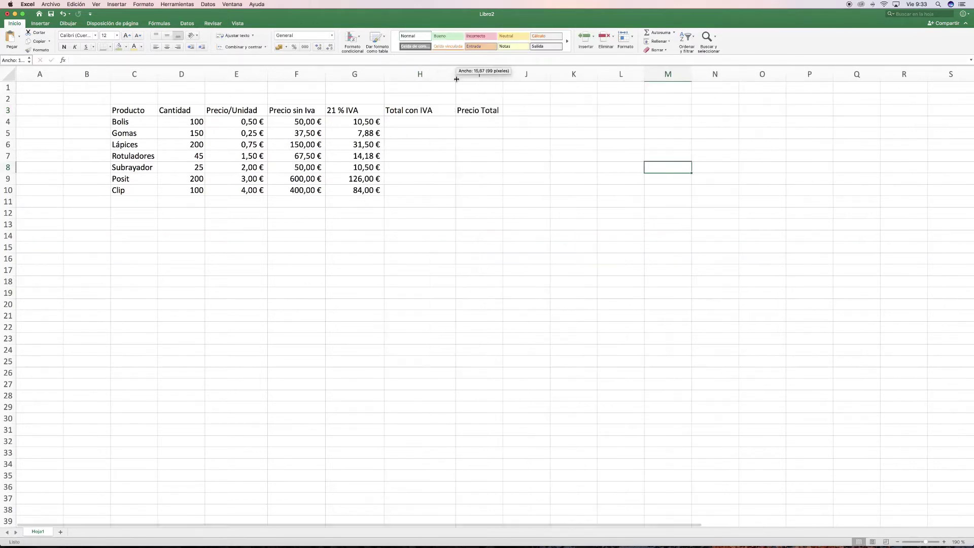
Replace the Precio Total header in I3 with "Descuento"
left_click(477, 110)
type("Sescuento")
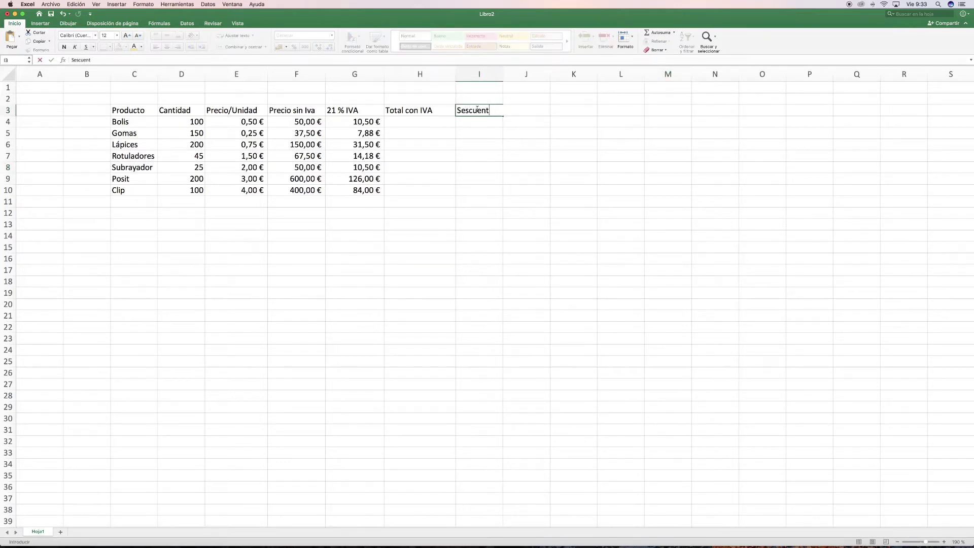
key("BackSpace")
key("BackSpace")
key("BackSpace")
key("BackSpace")
key("BackSpace")
key("BackSpace")
key("BackSpace")
key("BackSpace")
type("Descuento")
key("Tab")
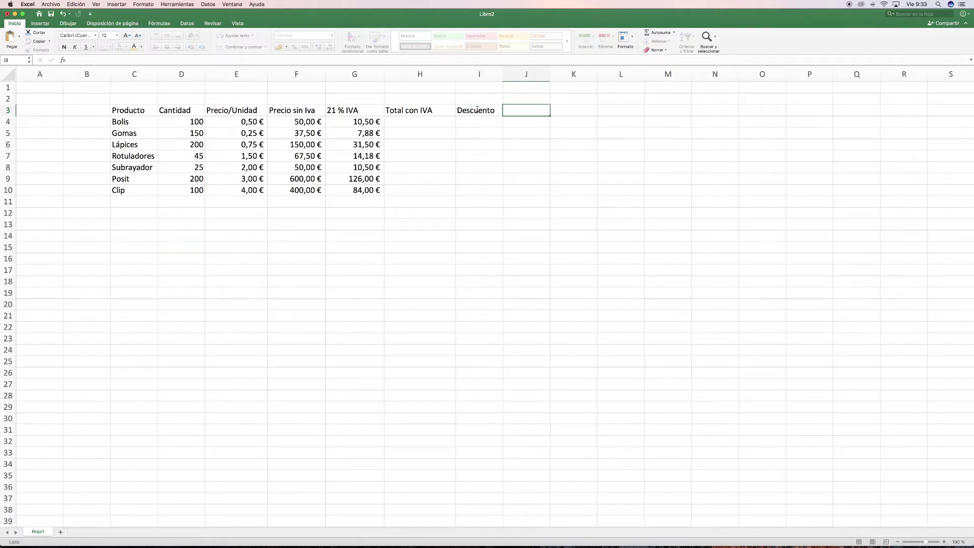
Add the header "Precio Total" in J3, next to the Descuento column
type("Precio ")
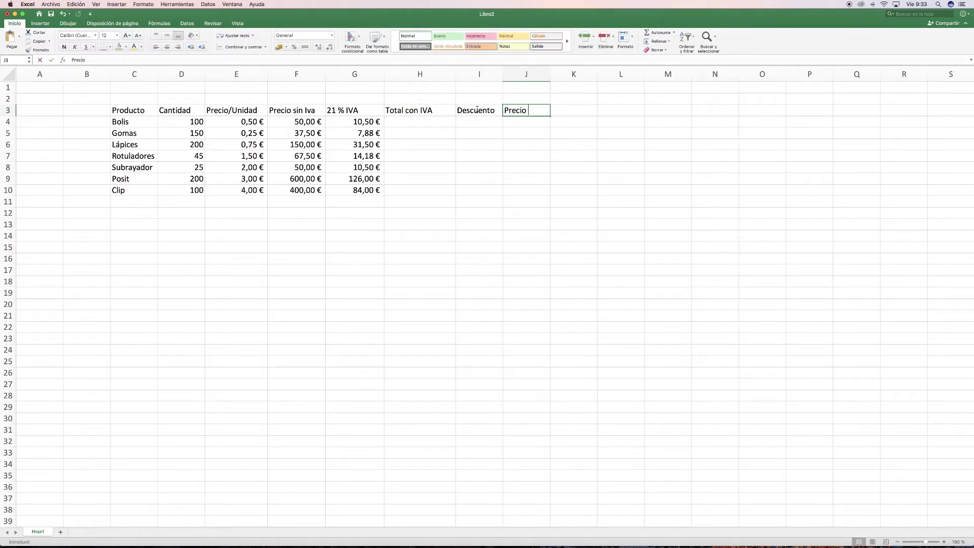
type("Totak")
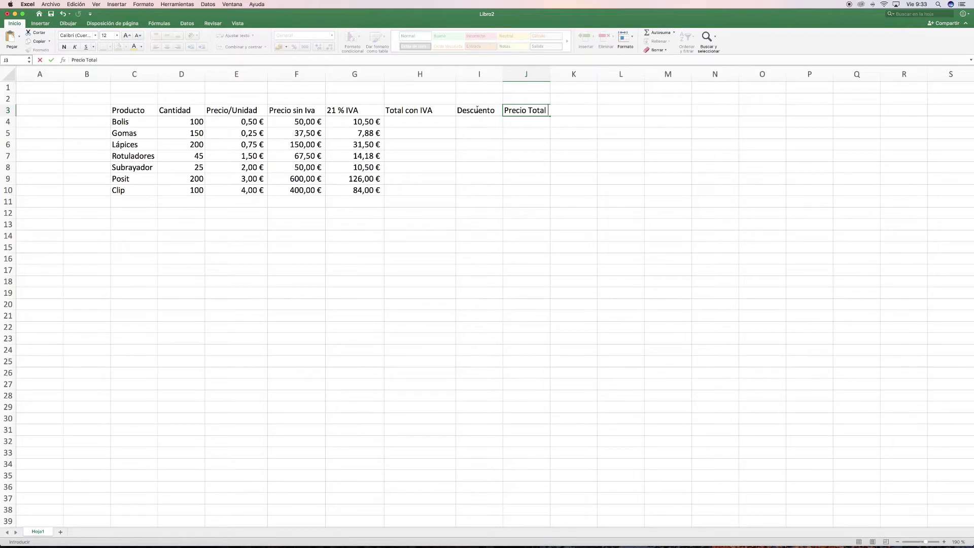
left_click(572, 166)
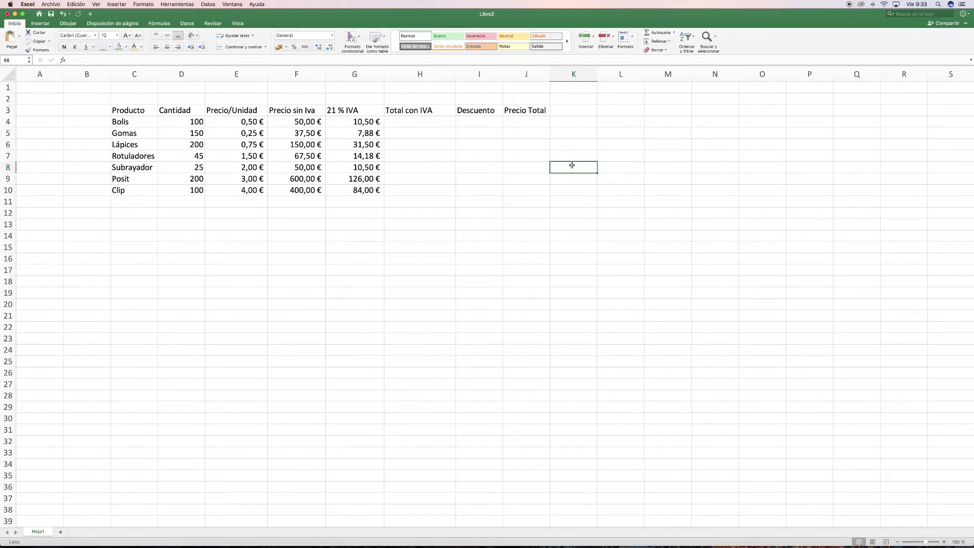
Fill in the Total con IVA for Bolis in H4 by adding price and tax with the formula =F4+G4
left_click(304, 122)
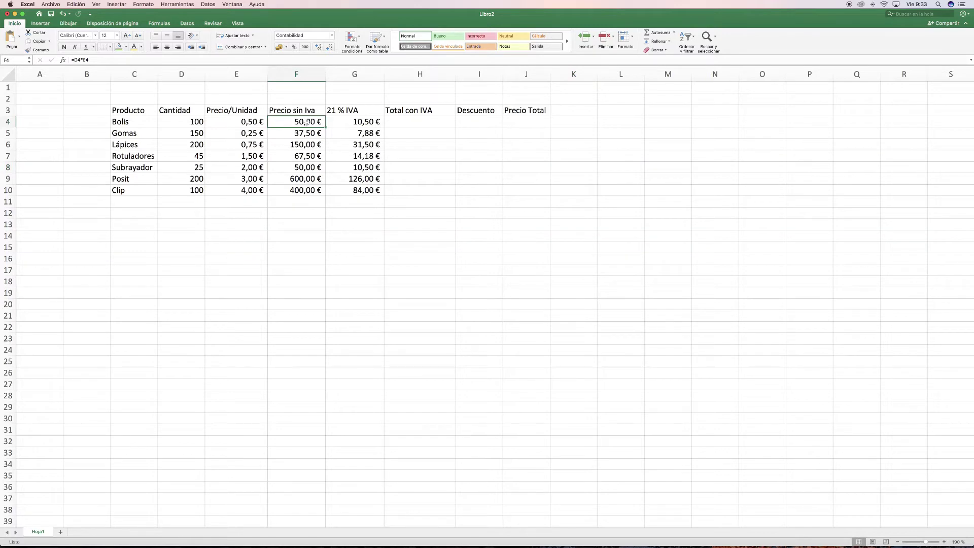
left_click(350, 122)
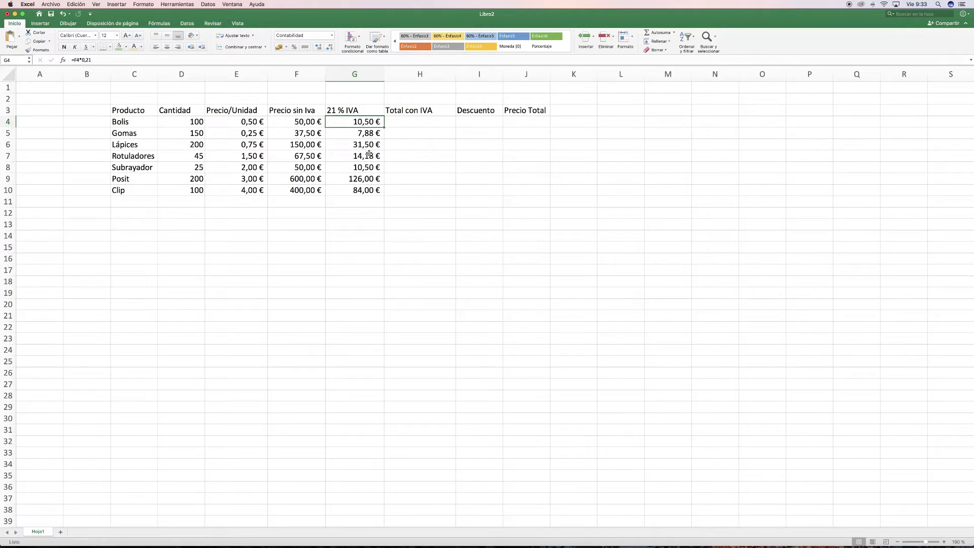
left_click(402, 122)
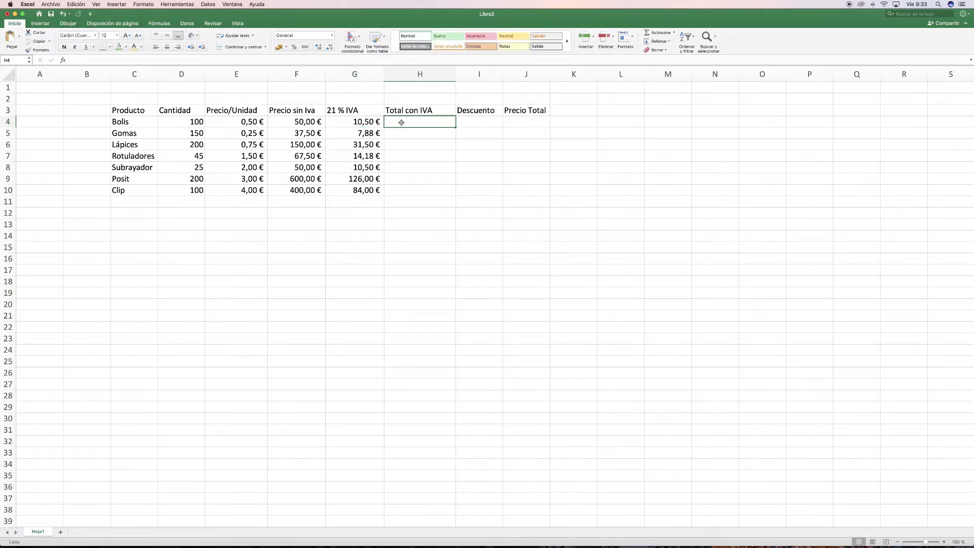
type("=")
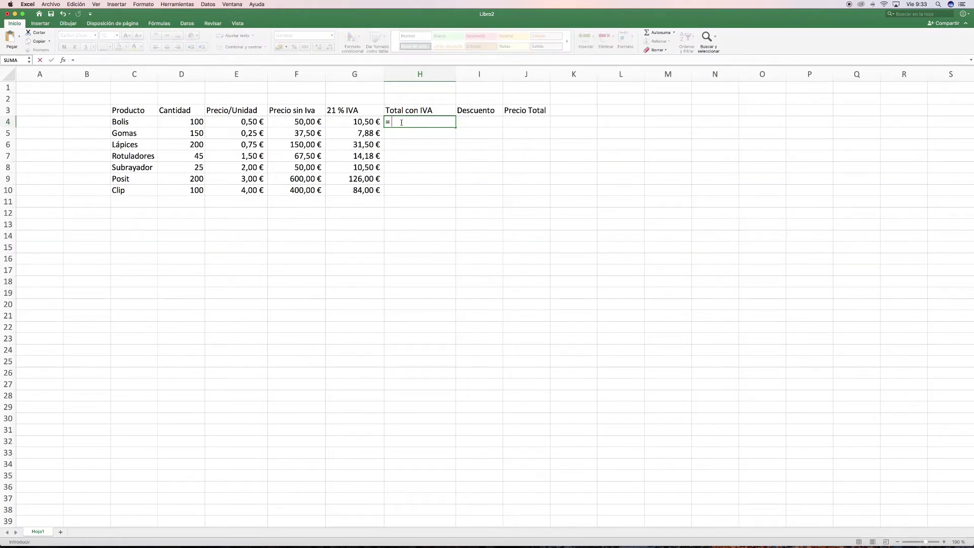
left_click(305, 123)
type("+")
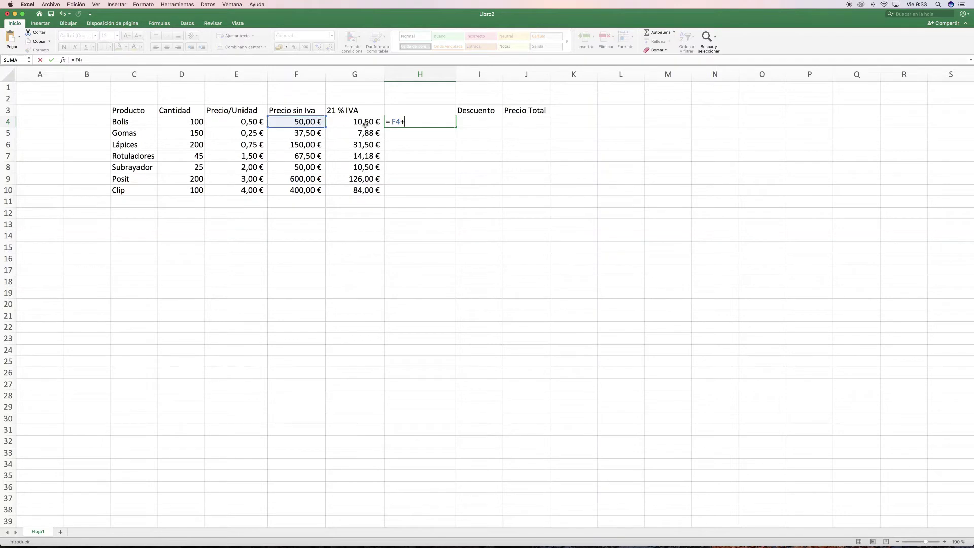
left_click(365, 124)
key("Return")
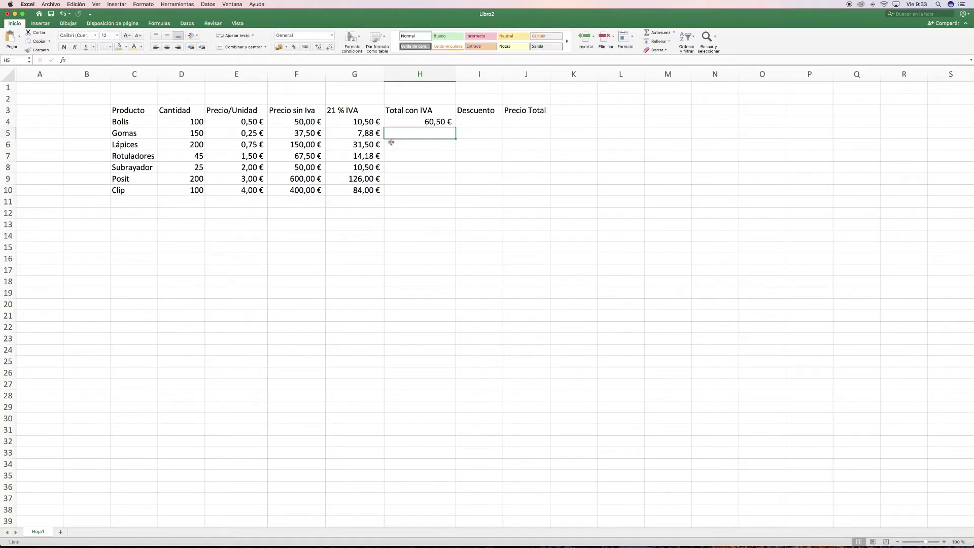
type("=")
left_click(293, 133)
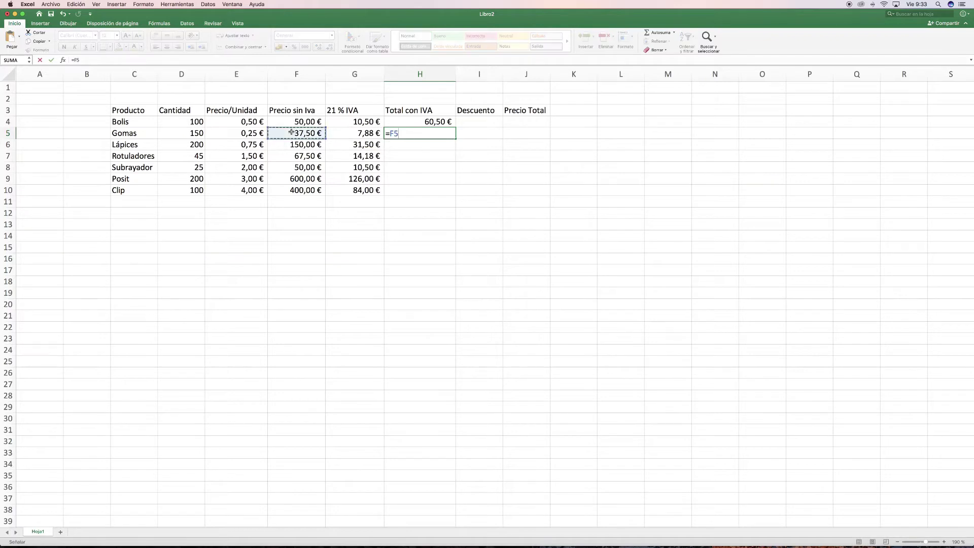
type("+")
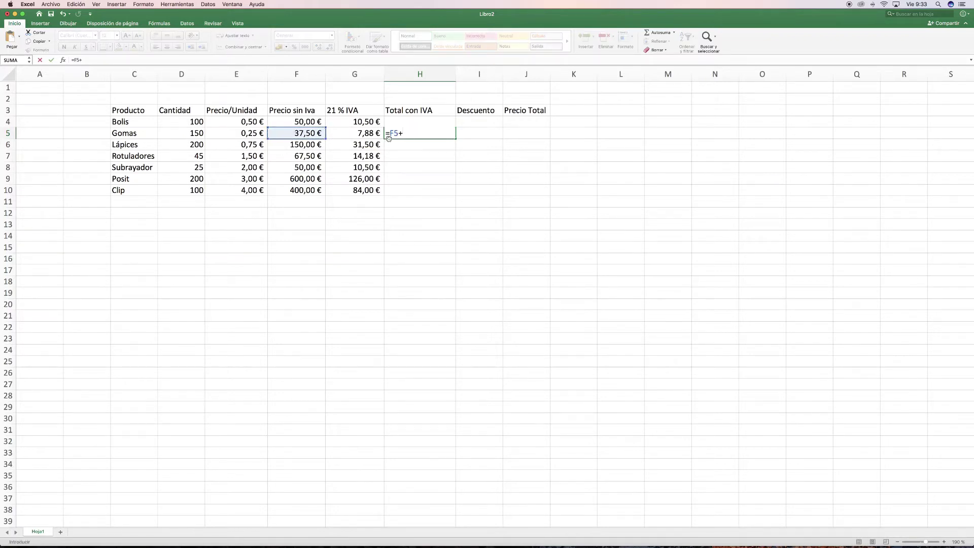
key("BackSpace")
type("+")
key("Return")
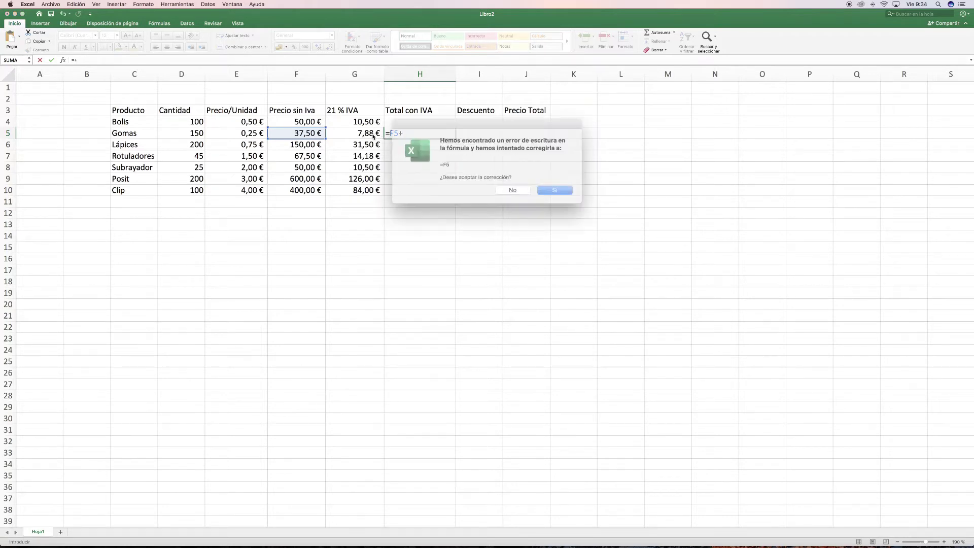
left_click(508, 185)
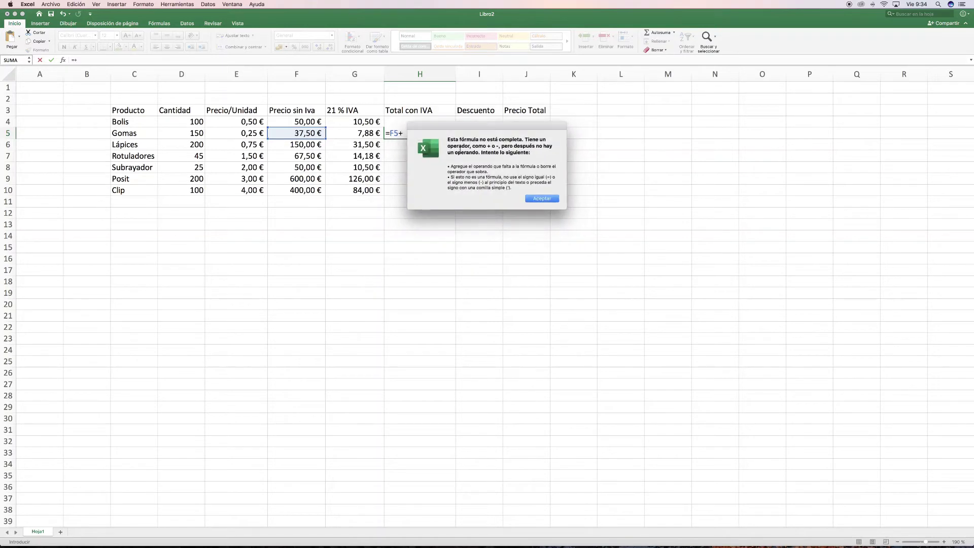
left_click(542, 198)
key("BackSpace")
key("BackSpace")
key("BackSpace")
key("BackSpace")
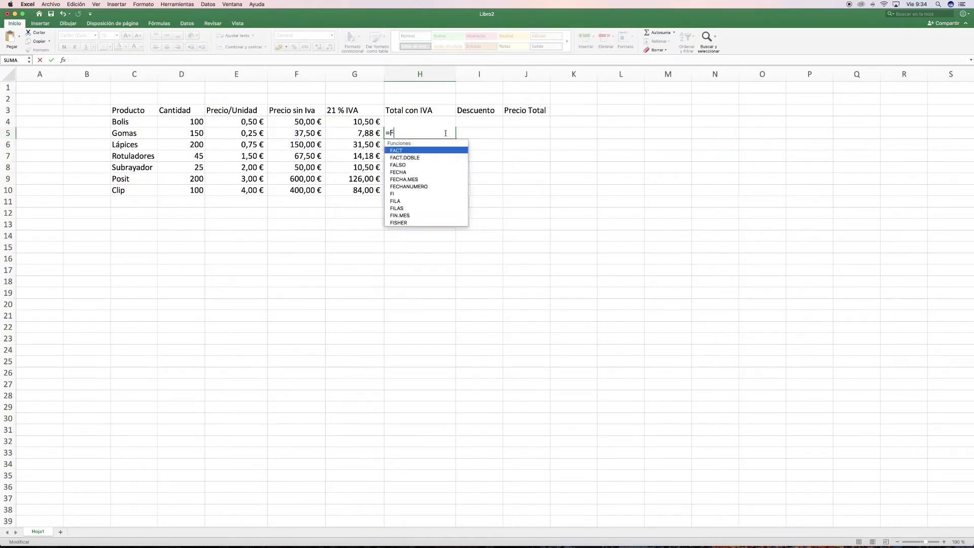
key("Escape")
left_click(437, 175)
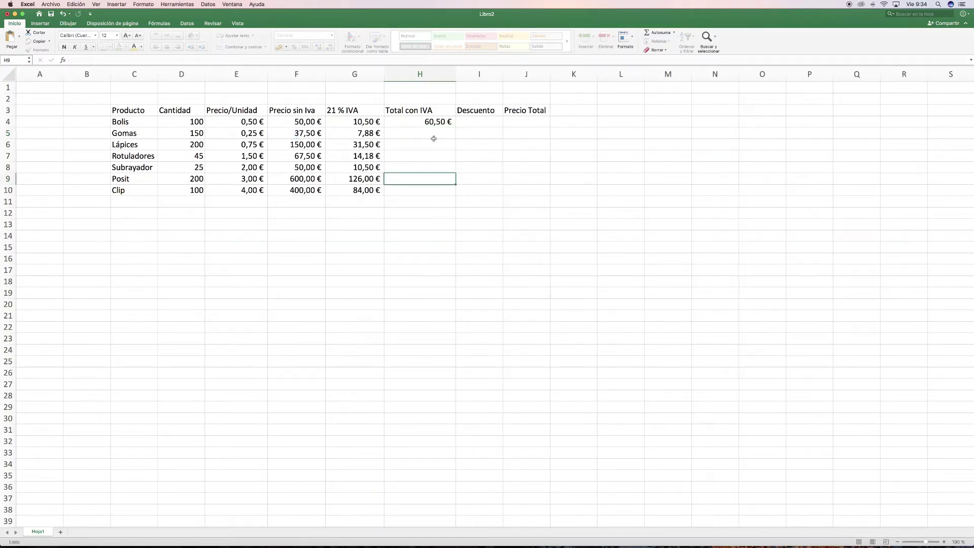
Fill in the Total con IVA for Gomas in H5 with the formula =F5+G5
left_click(433, 137)
type("=")
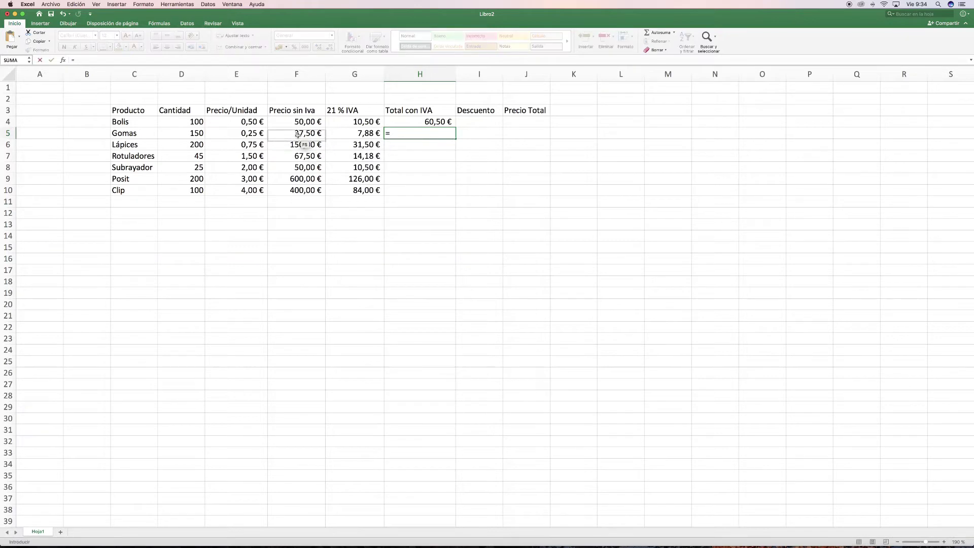
left_click(307, 134)
type("+")
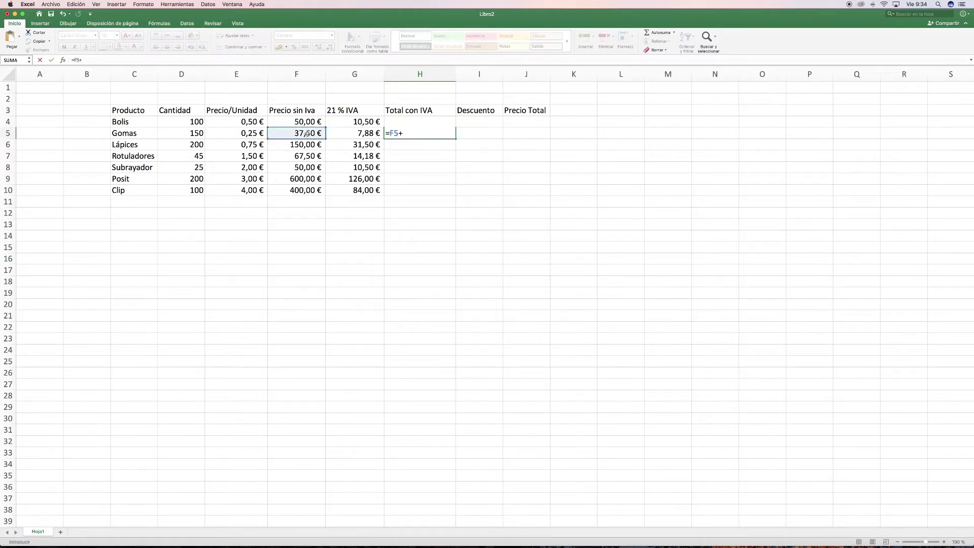
left_click(364, 133)
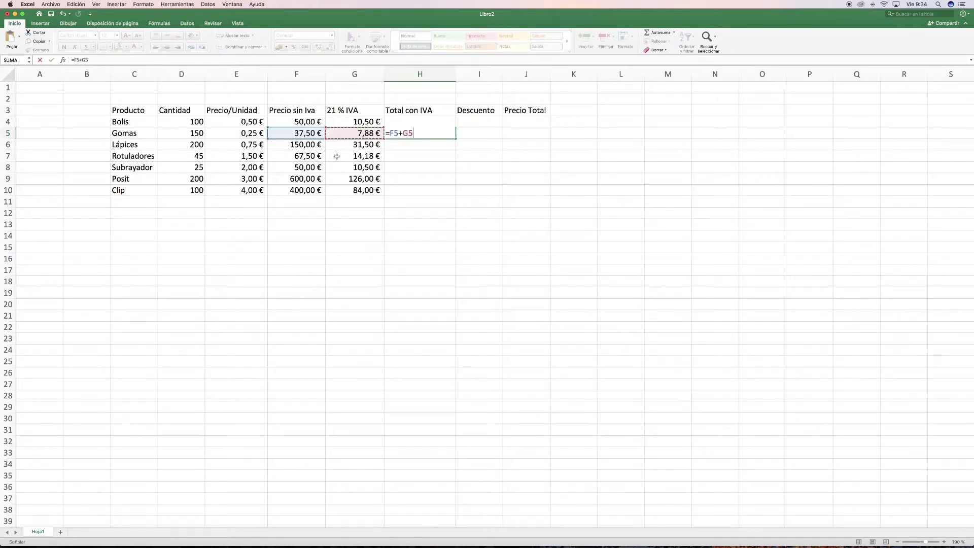
key("Return")
Calculate the Total con IVA for Lápices in H6 with the formula =F6+G6
type("=")
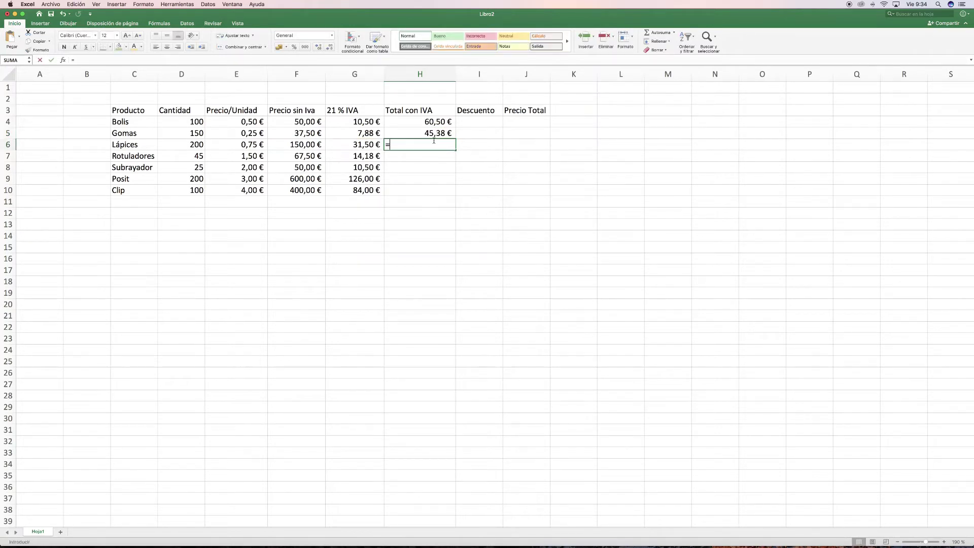
left_click(306, 147)
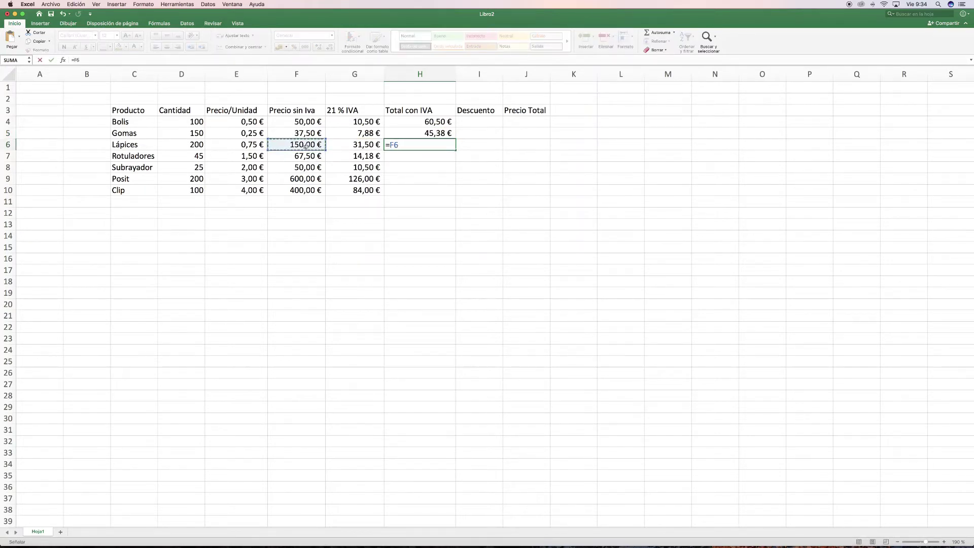
type("+")
left_click(359, 145)
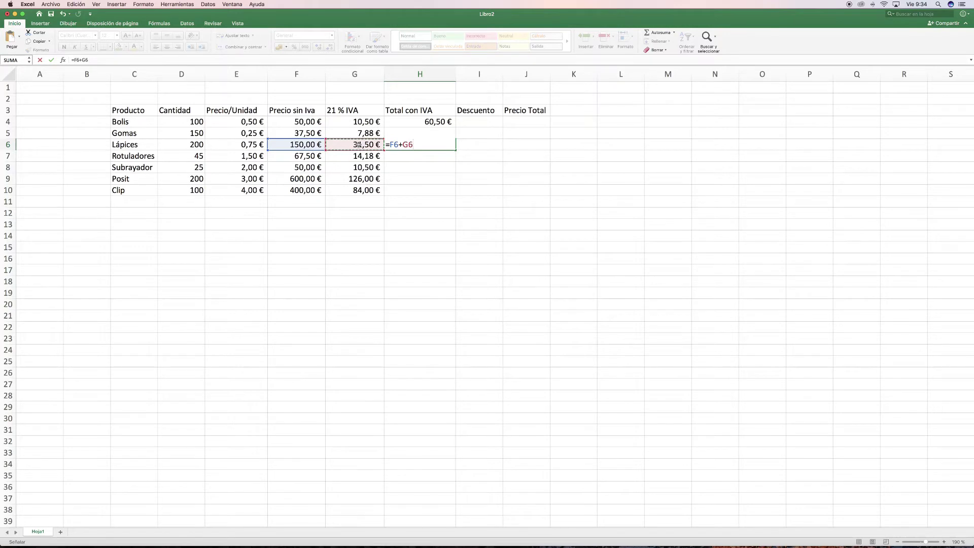
key("Return")
Calculate the Total con IVA for Rotuladores in H7 by adding price and tax with =F7+G7
type("=")
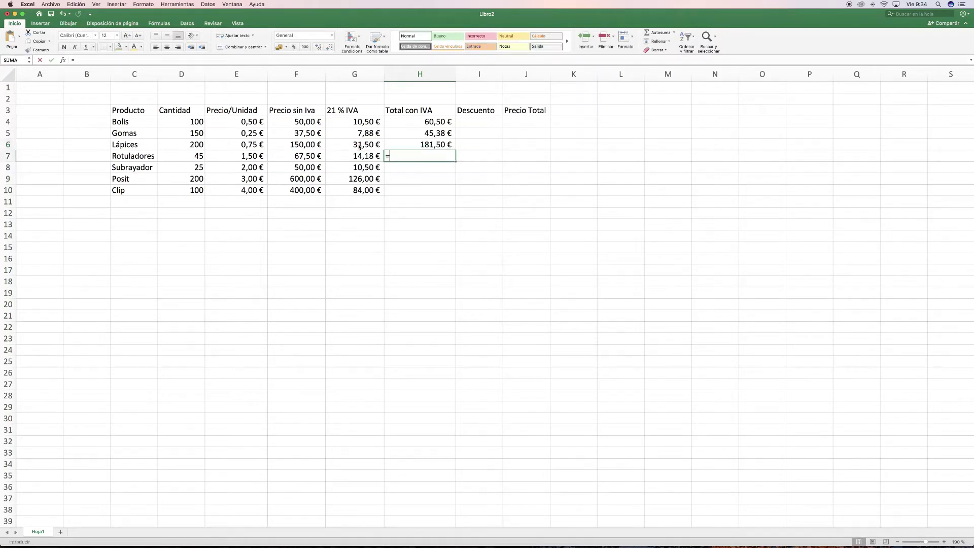
left_click(314, 156)
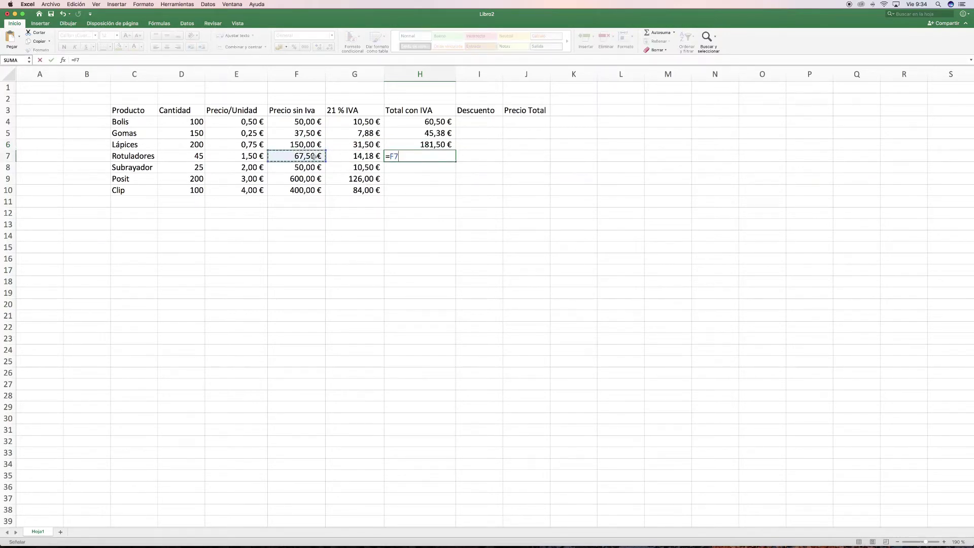
type("+")
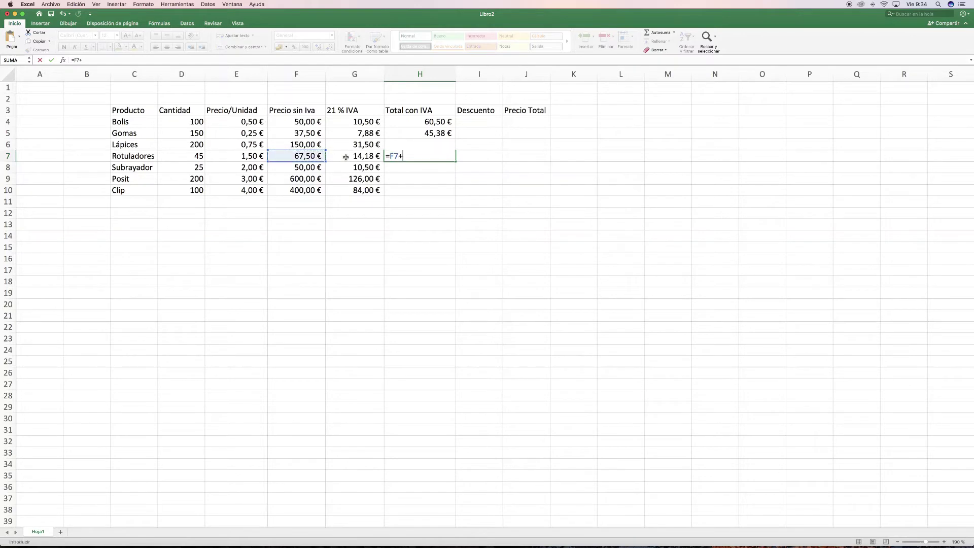
left_click(346, 157)
key("Return")
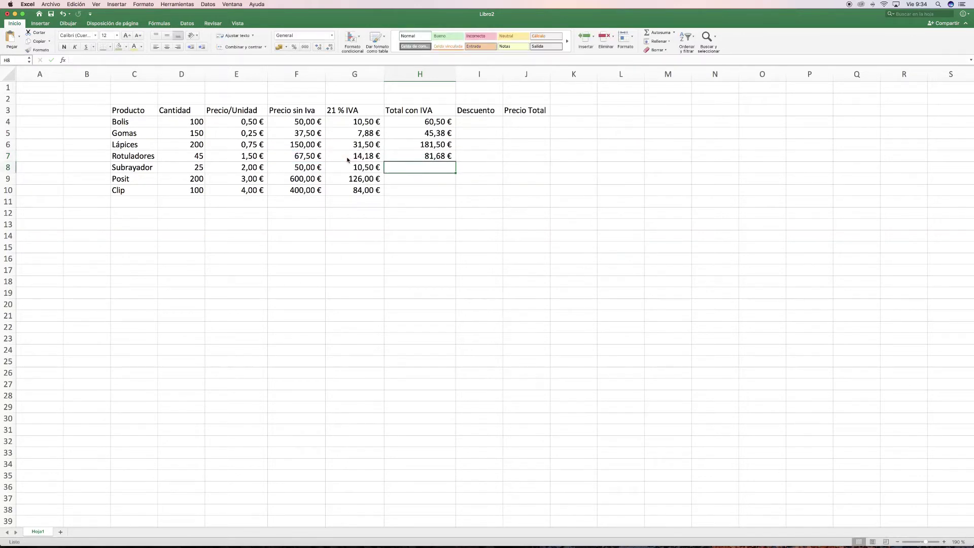
Fill in the Total con IVA for Subrayador in H8 with the formula =F8+G8
type("=")
left_click(306, 168)
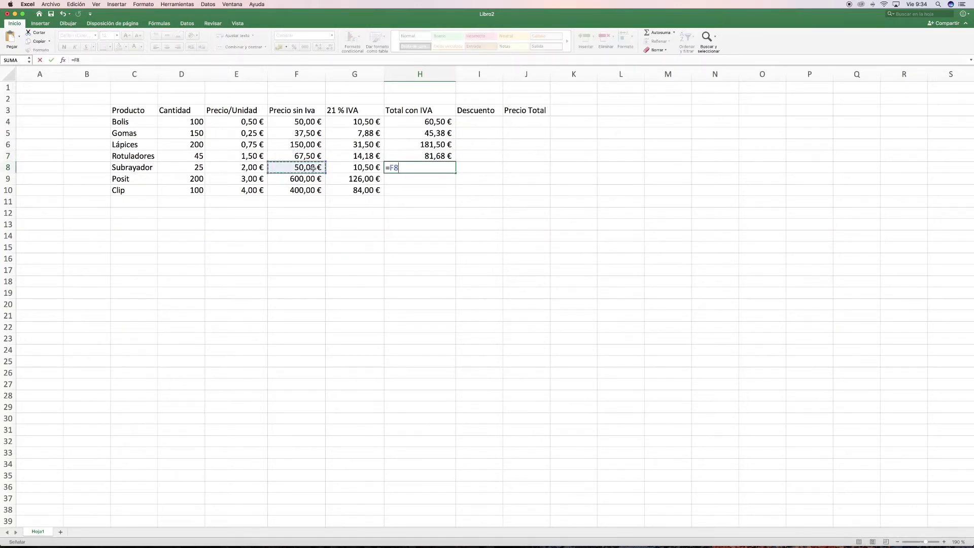
type("+")
left_click(360, 169)
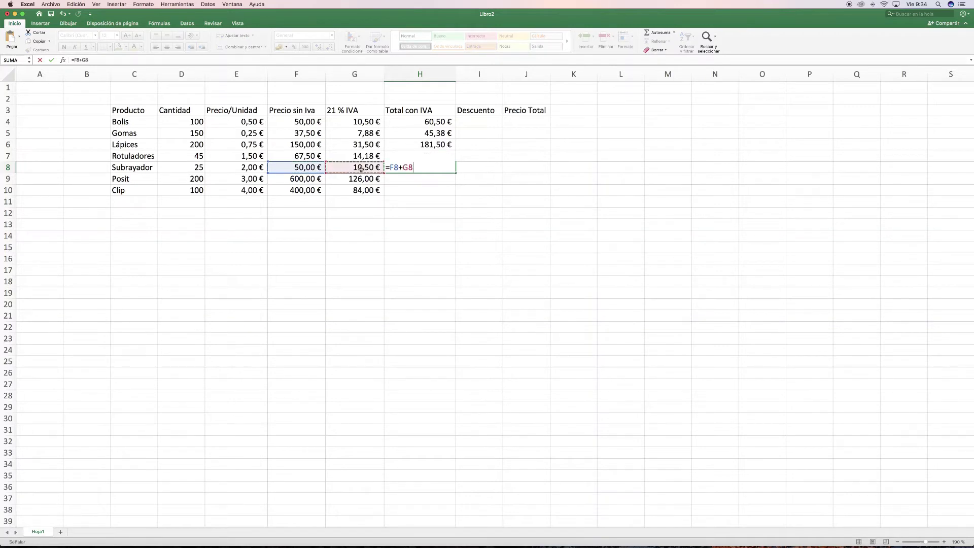
key("Return")
Calculate the Total con IVA for Posit in H9 with the formula =F9+G9
type("=")
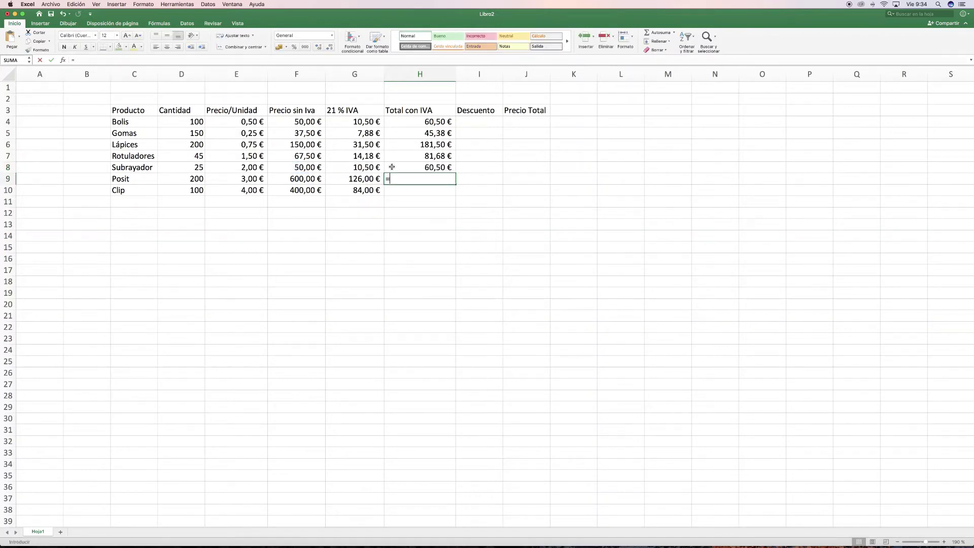
left_click(314, 180)
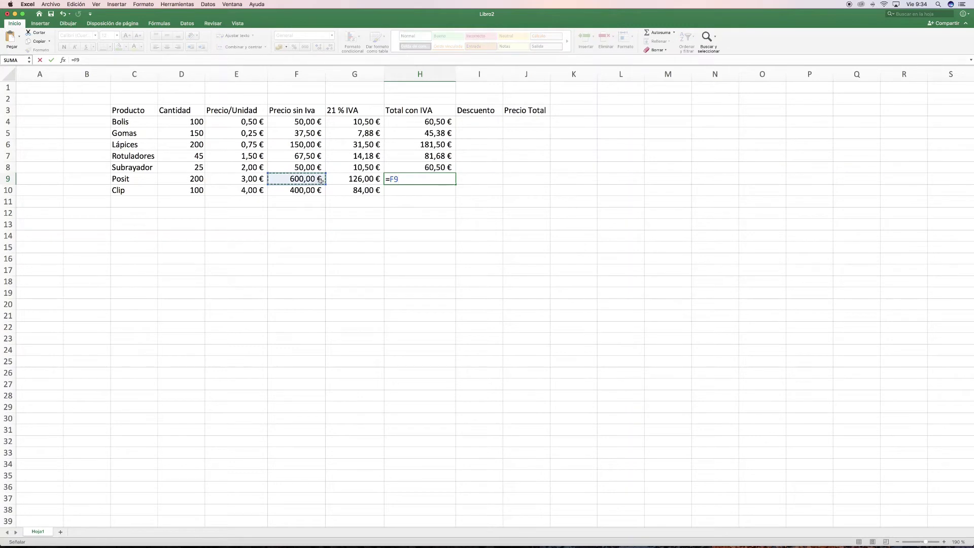
type("+")
left_click(363, 178)
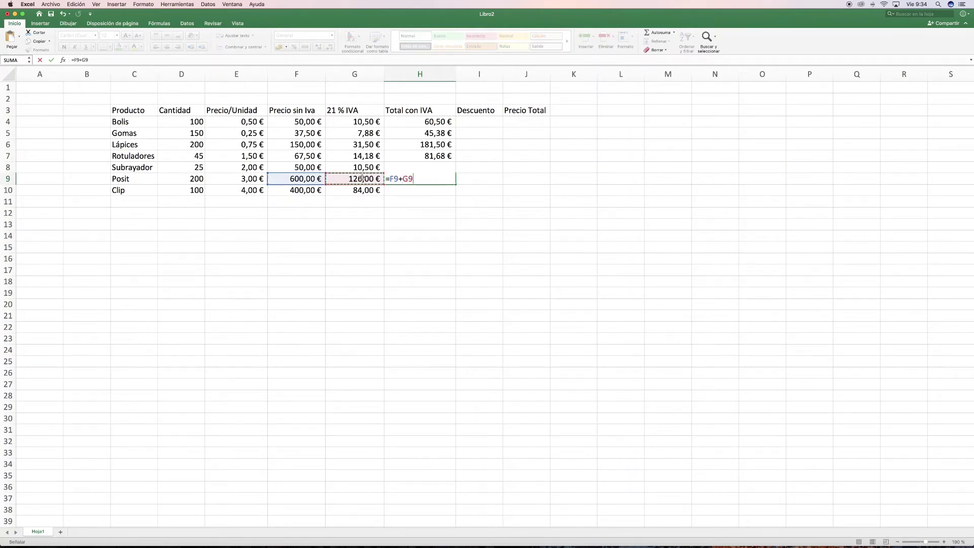
key("Return")
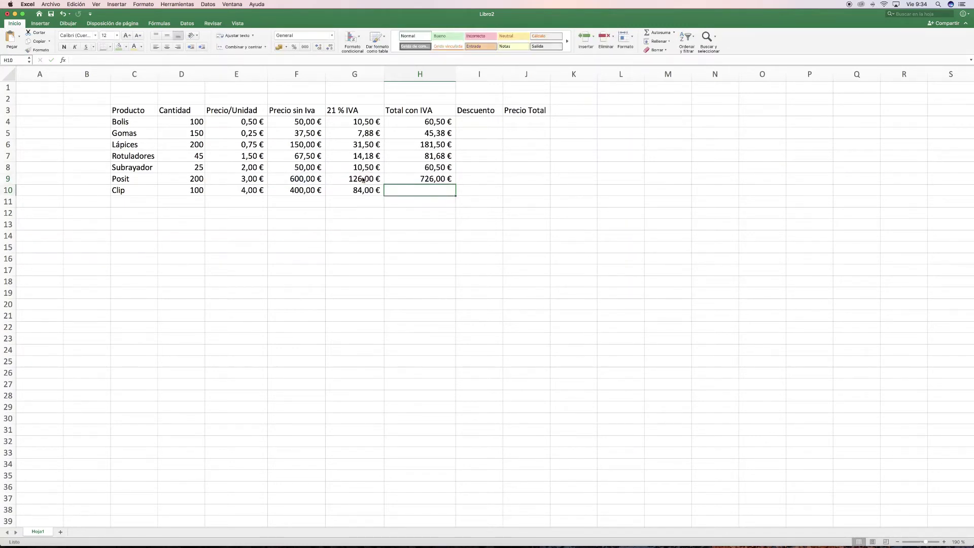
Complete the Total con IVA column with the formula =F10+G10 for Clip in H10
type("=")
left_click(304, 192)
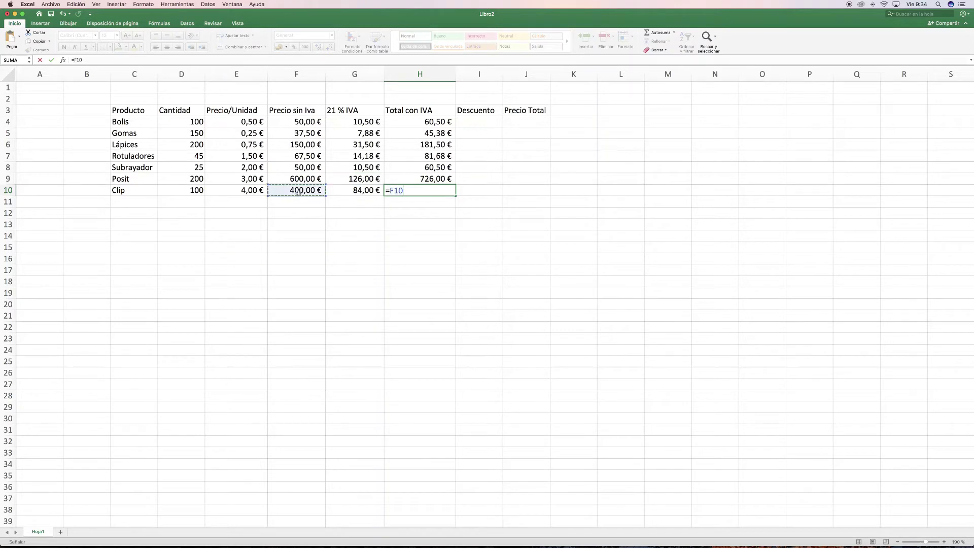
type("+")
left_click(364, 191)
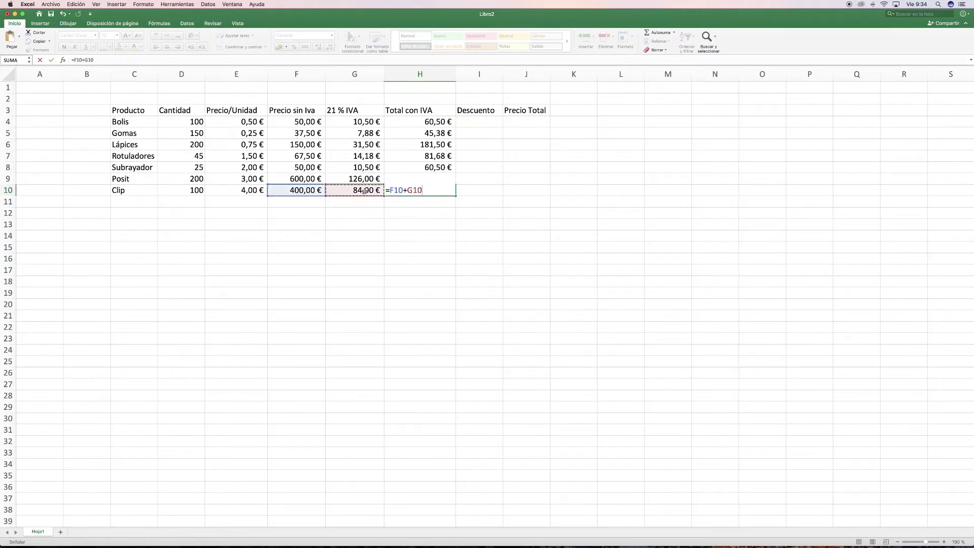
key("Return")
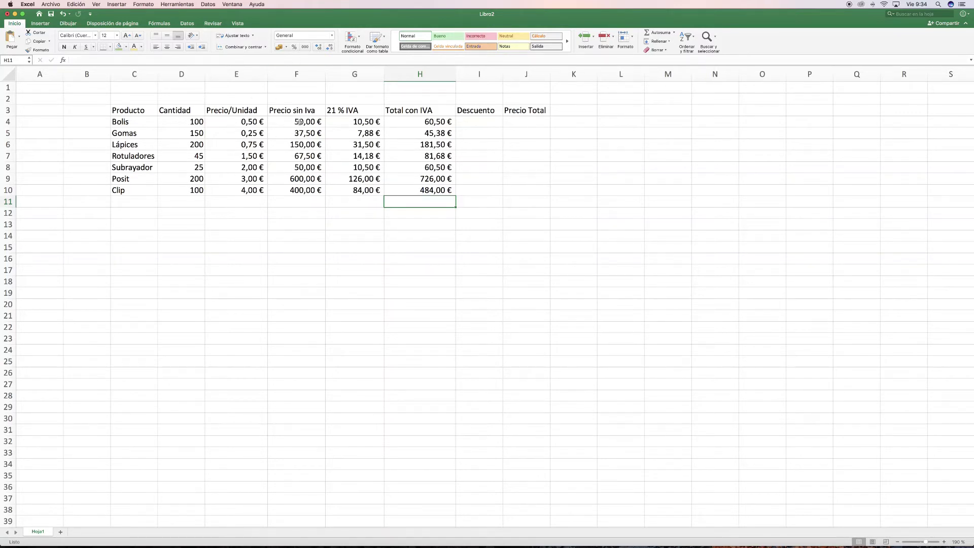
Review the calculated values in the Precio sin Iva, 21 % IVA and Total con IVA columns, rows 4 to 10
left_click_drag(299, 123, 299, 190)
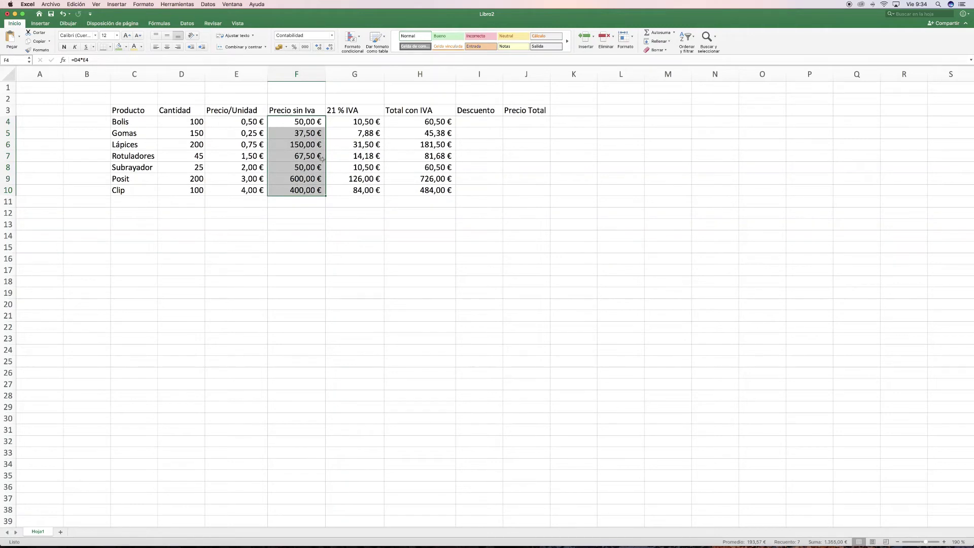
scroll(364, 123, "right", 1)
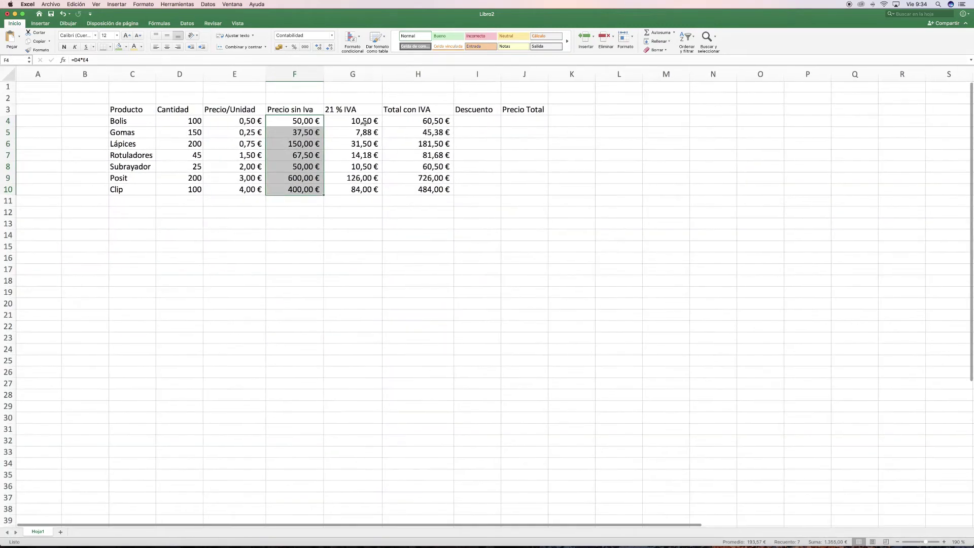
left_click(365, 123)
left_click_drag(366, 122, 366, 190)
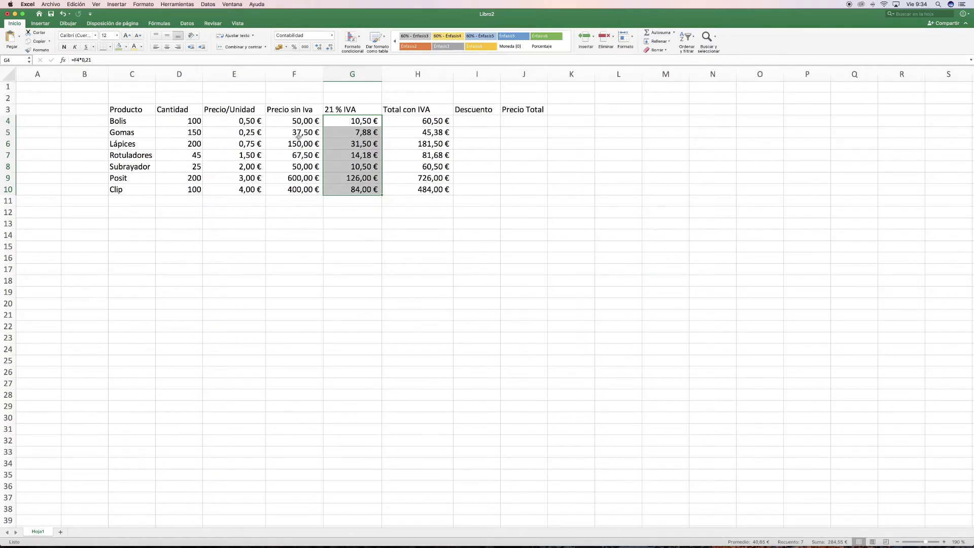
left_click(412, 233)
left_click_drag(424, 120, 421, 191)
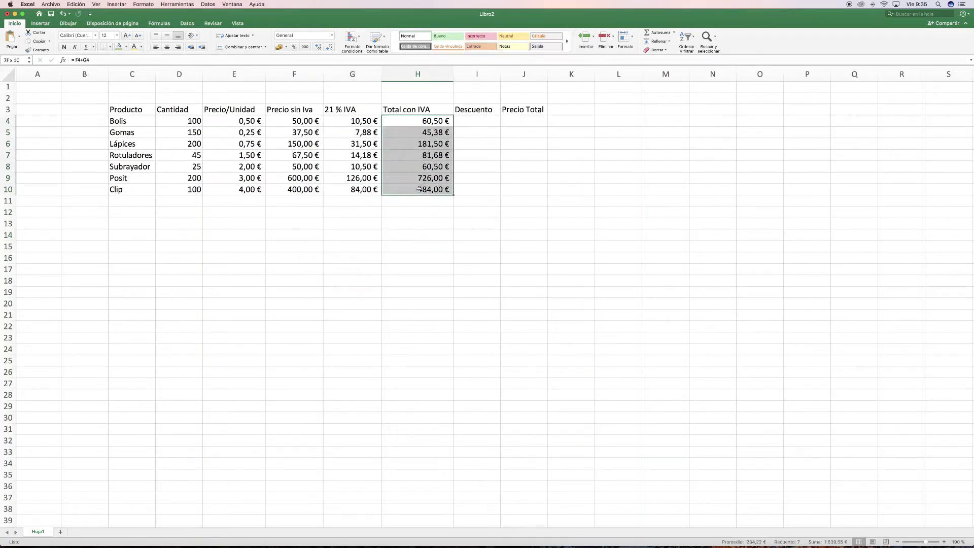
left_click(503, 225)
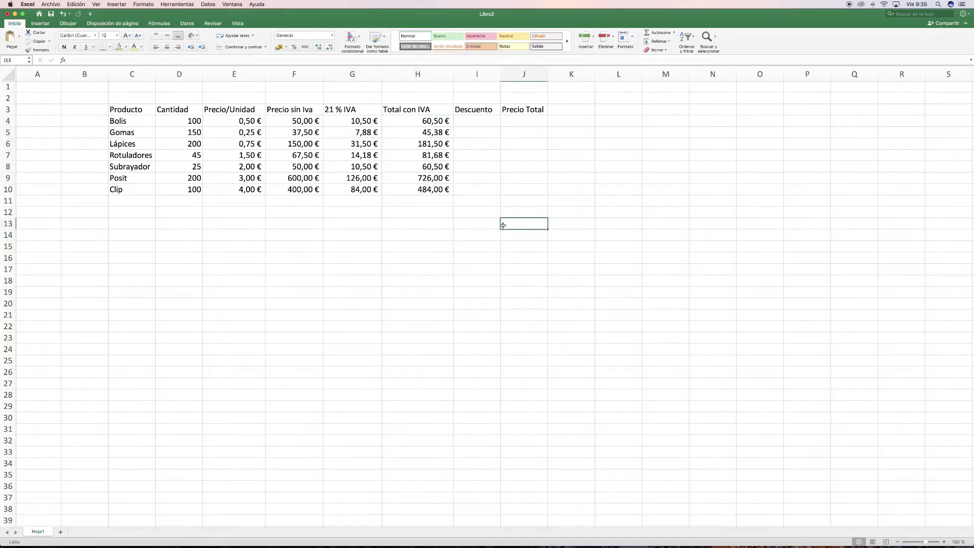
Extend the Descuento header in I3 to "Descuento 50%" and widen column I so the whole header fits
left_click(482, 123)
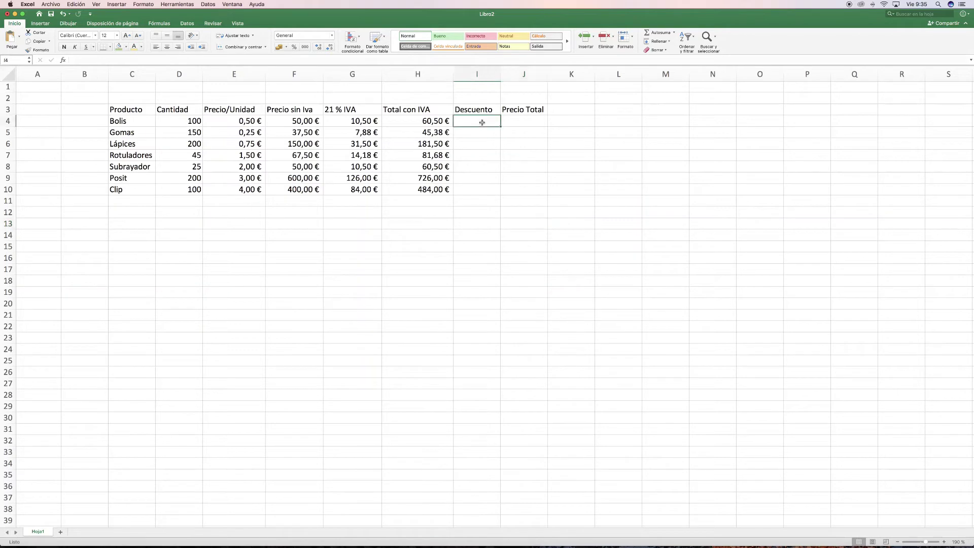
double_click(491, 110)
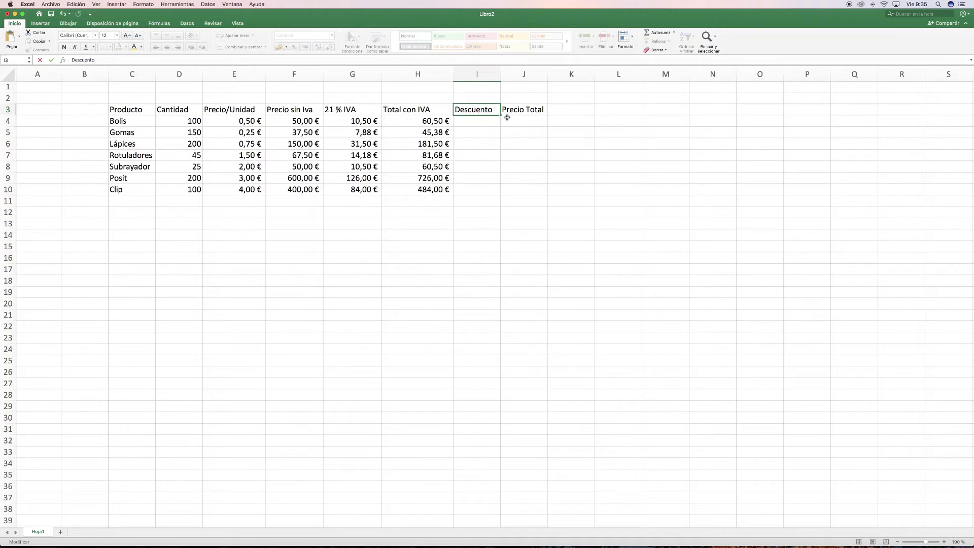
type("50%")
left_click(632, 189)
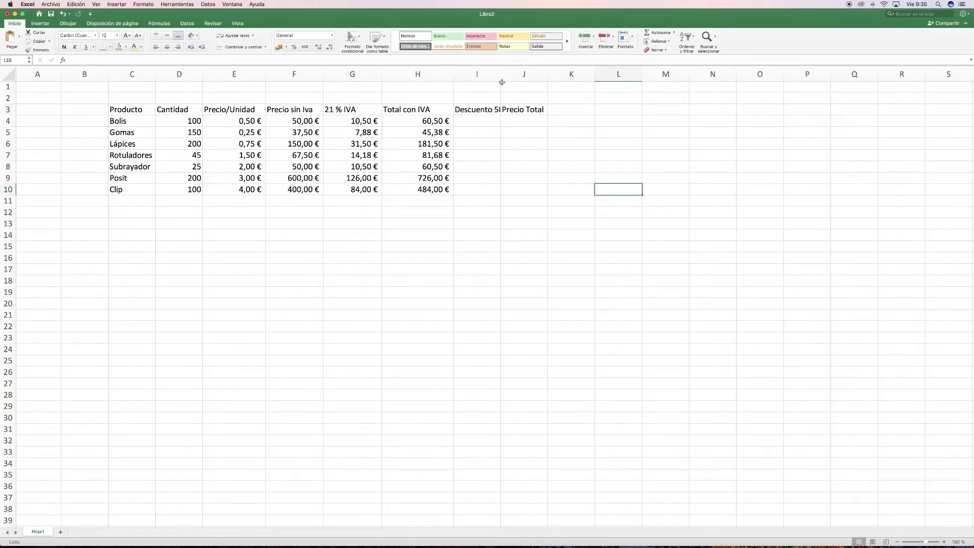
left_click_drag(620, 144, 619, 133)
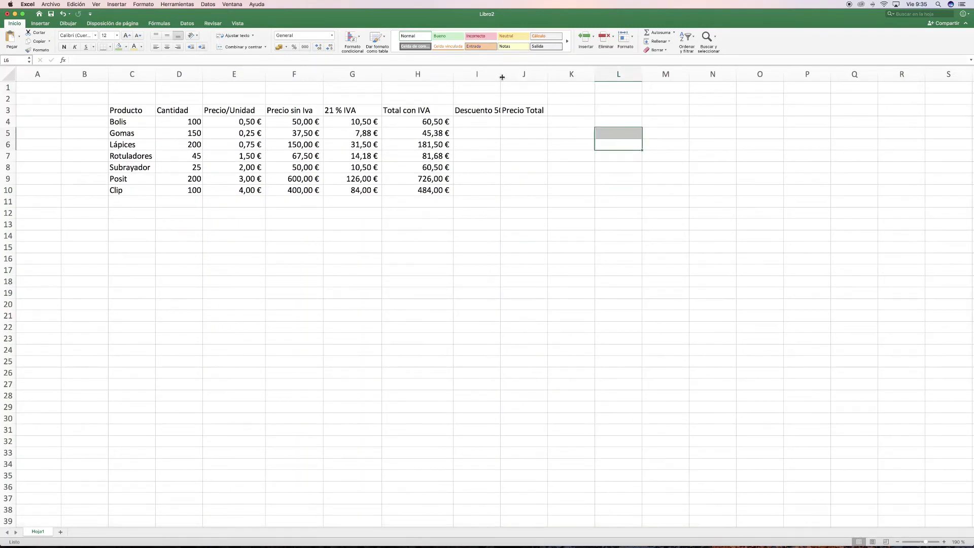
left_click_drag(503, 78, 523, 77)
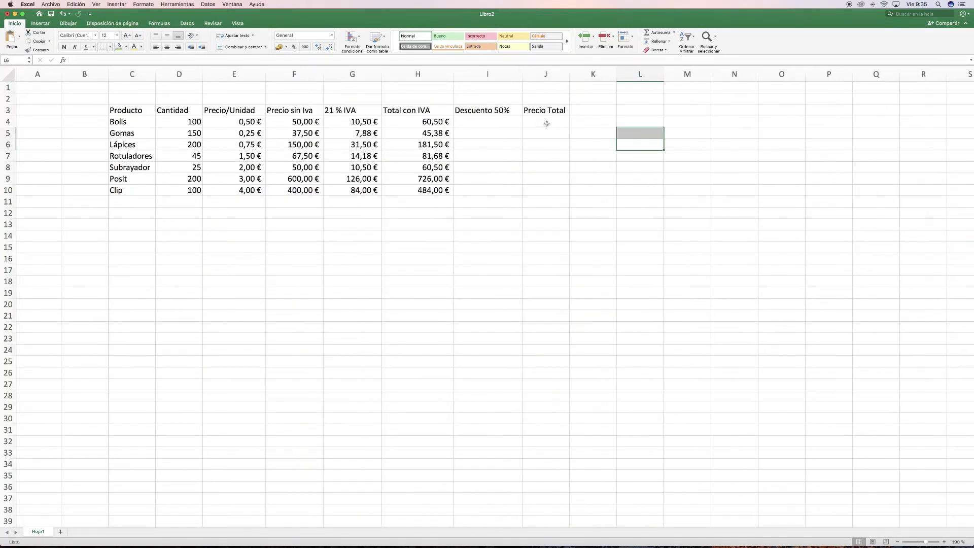
Enter the discount formula =H4-50% for Bolis in I4, under Descuento 50%
left_click(492, 112)
left_click(494, 122)
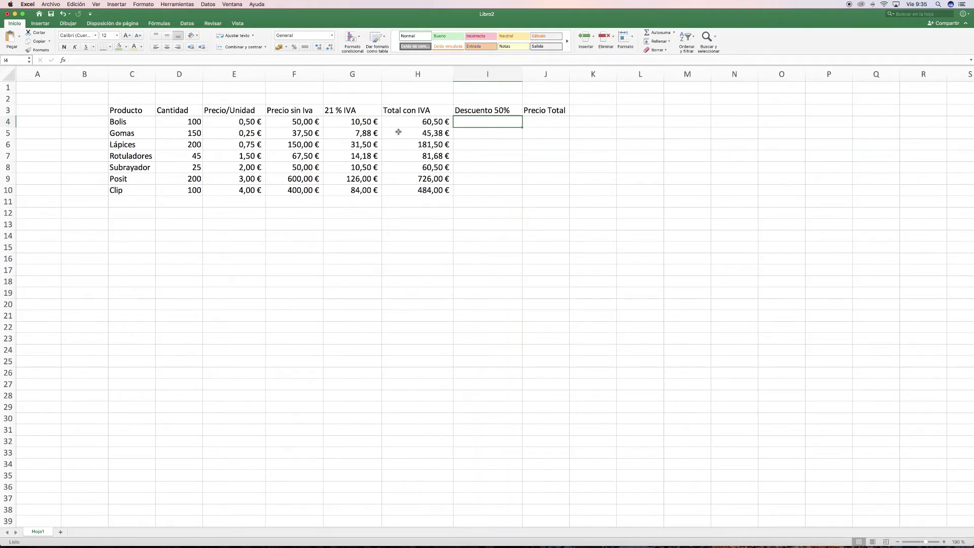
type("=")
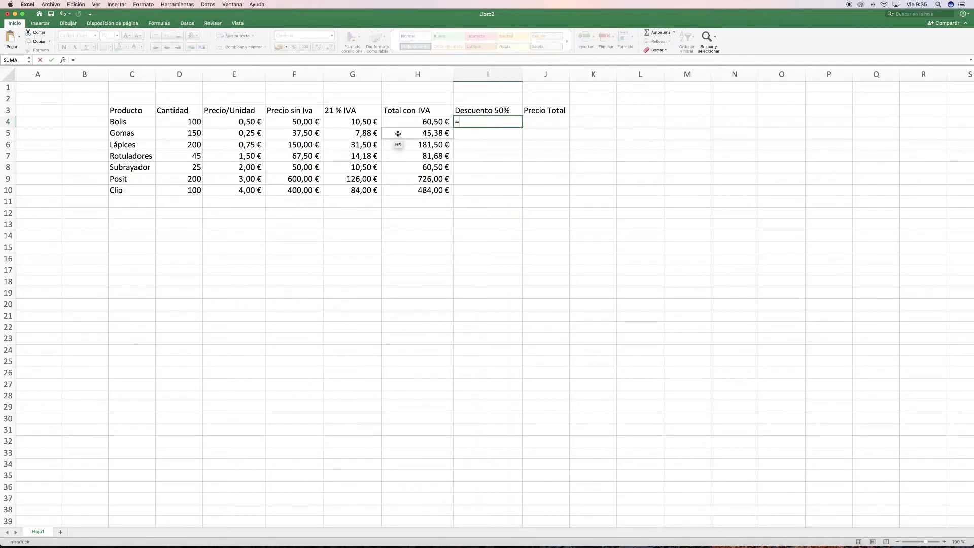
left_click(420, 121)
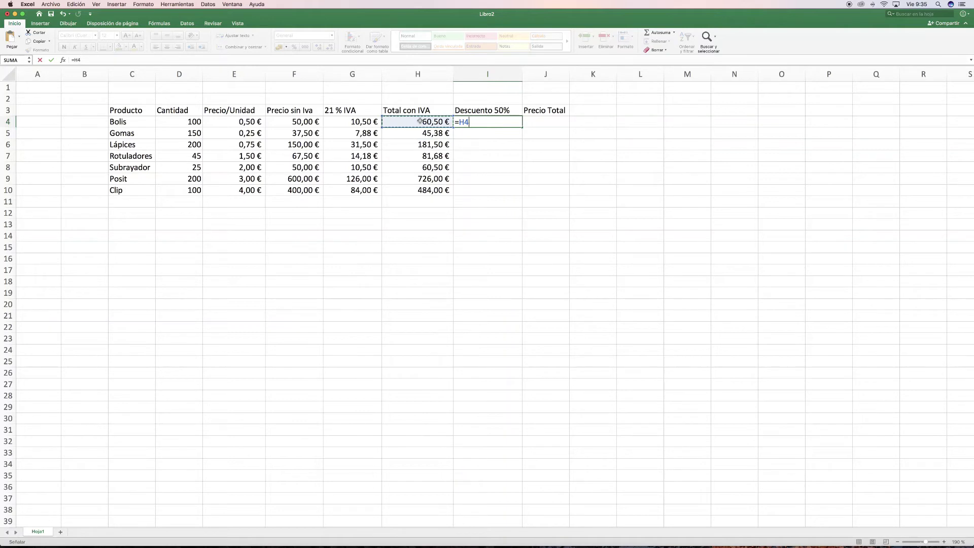
type("-50")
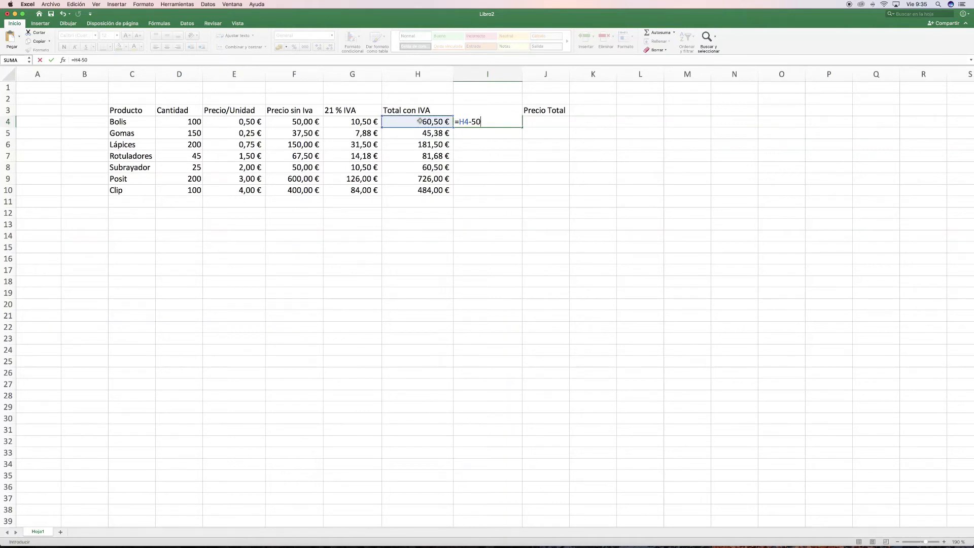
type("%")
key("Return")
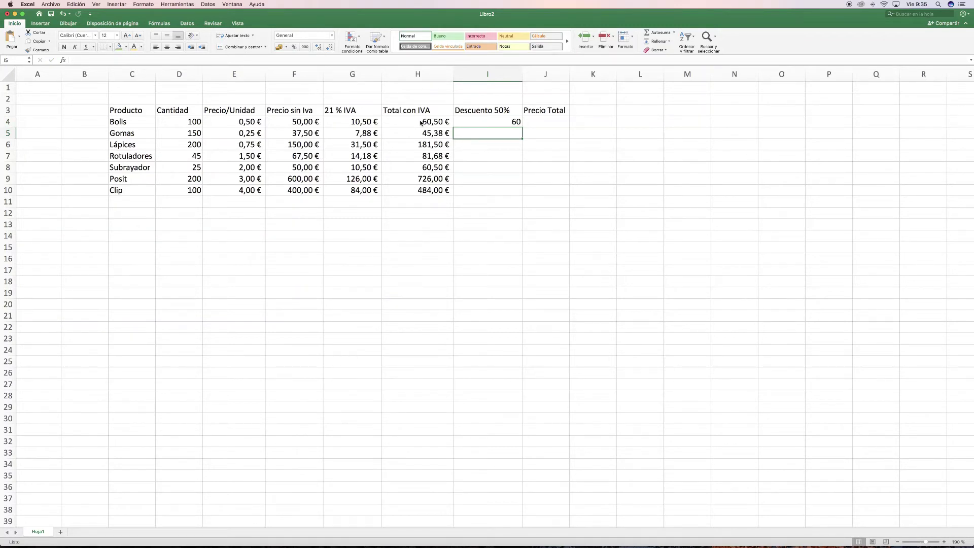
left_click(493, 122)
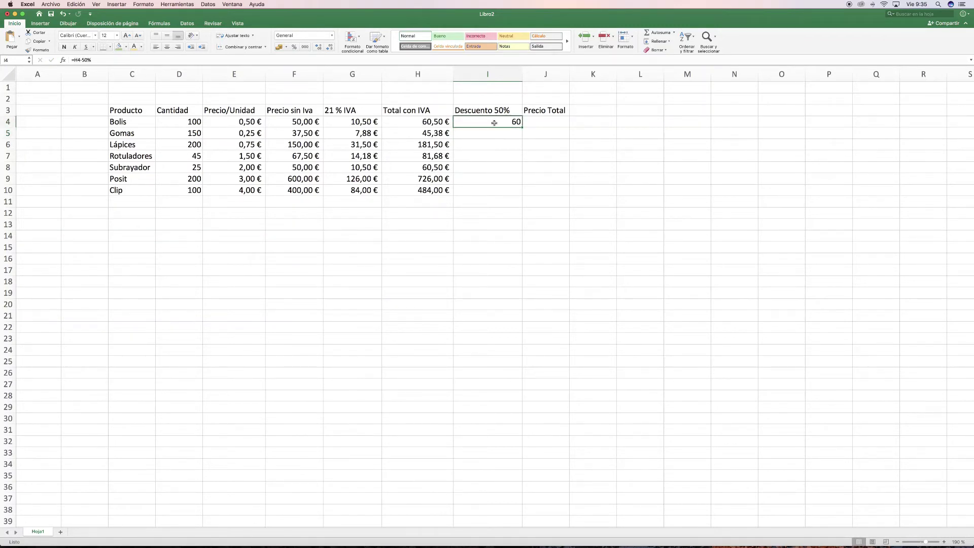
Clear the discount formula for Bolis in I4 and format the empty cell as Porcentaje
double_click(496, 124)
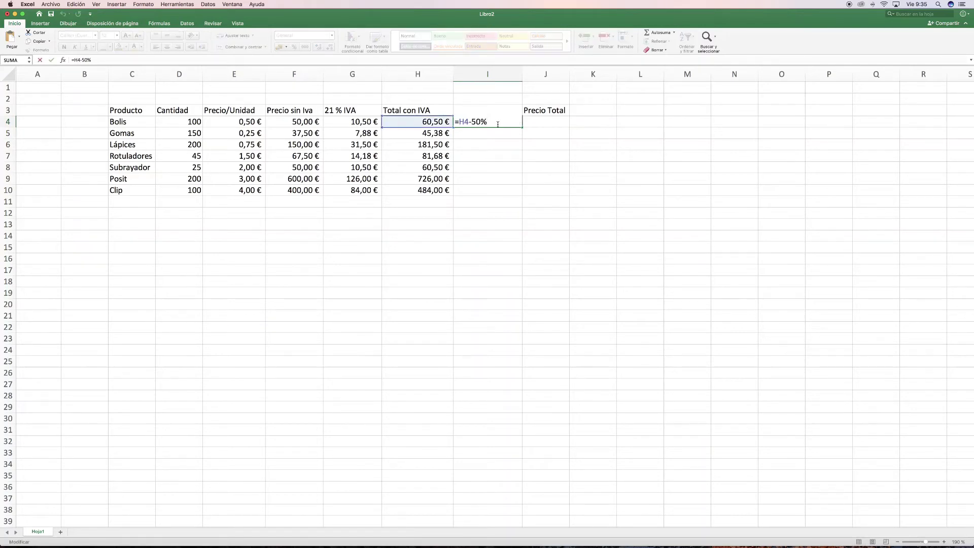
left_click_drag(499, 124, 451, 120)
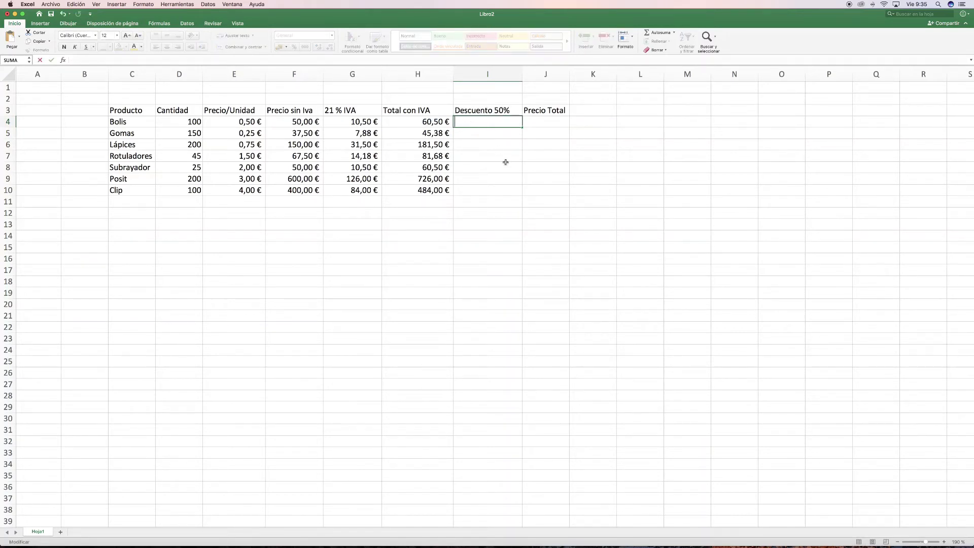
left_click(505, 162)
left_click(504, 126)
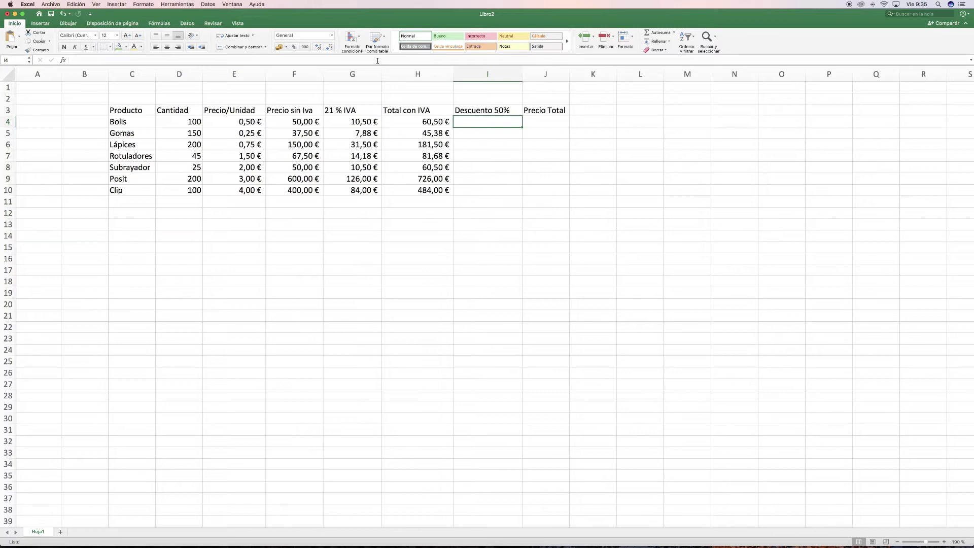
left_click(324, 35)
left_click(315, 122)
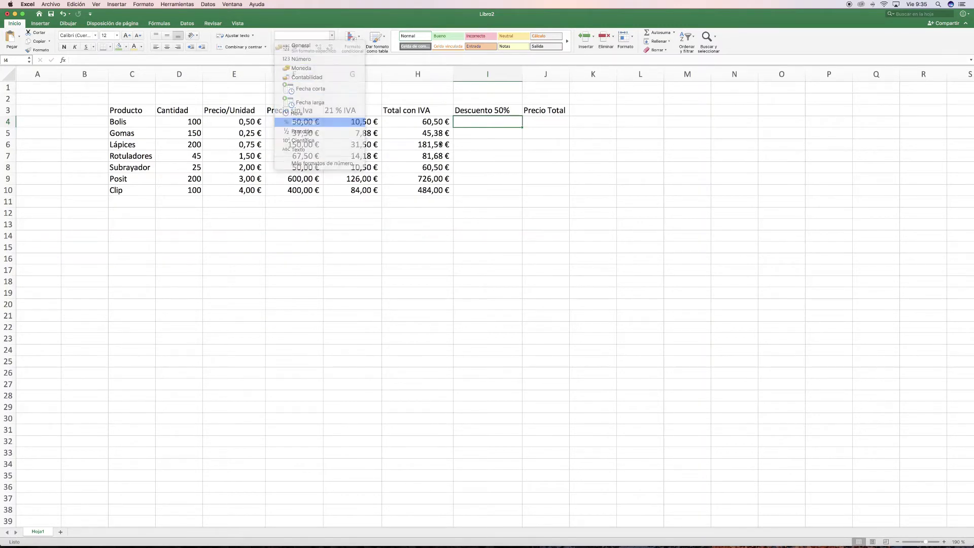
Try the formula =H4-50% again for the Bolis discount in I4
type("=")
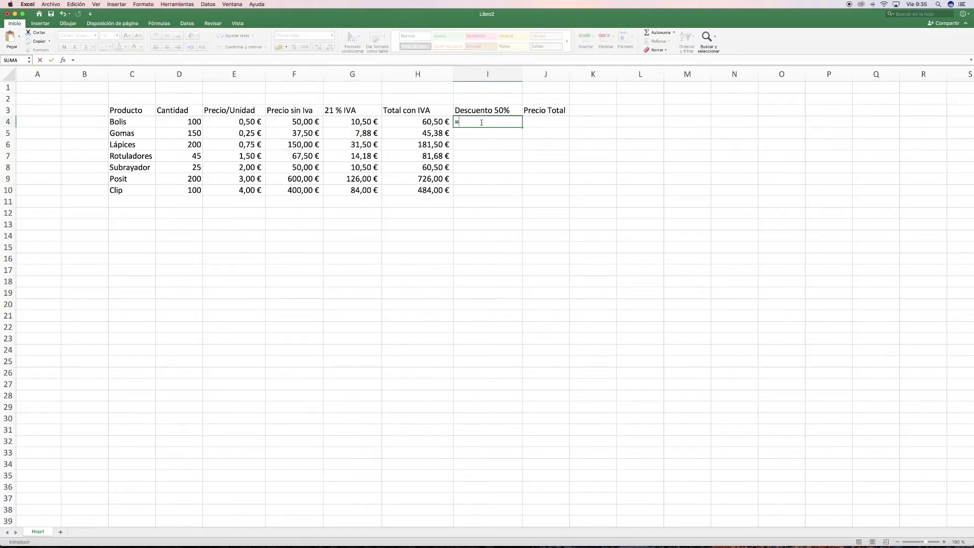
key("Left")
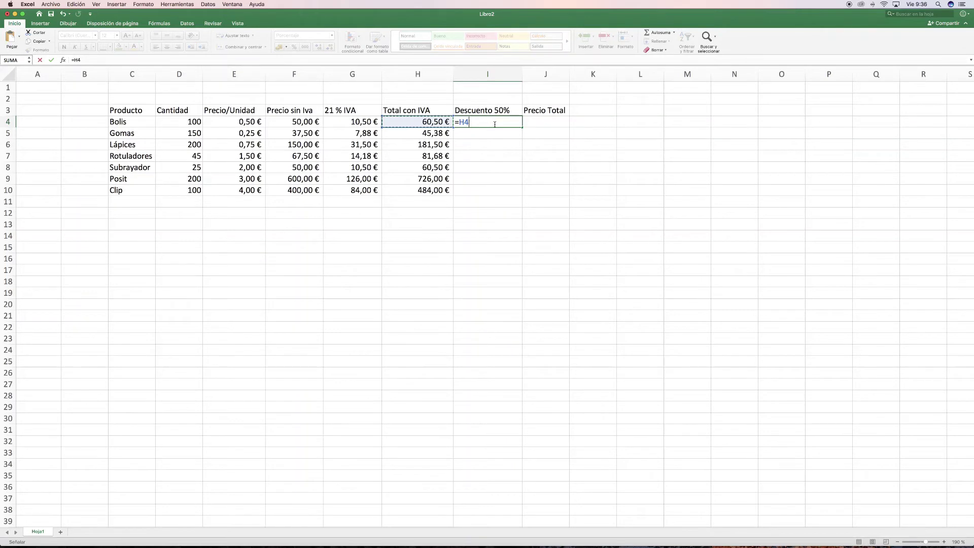
type("-")
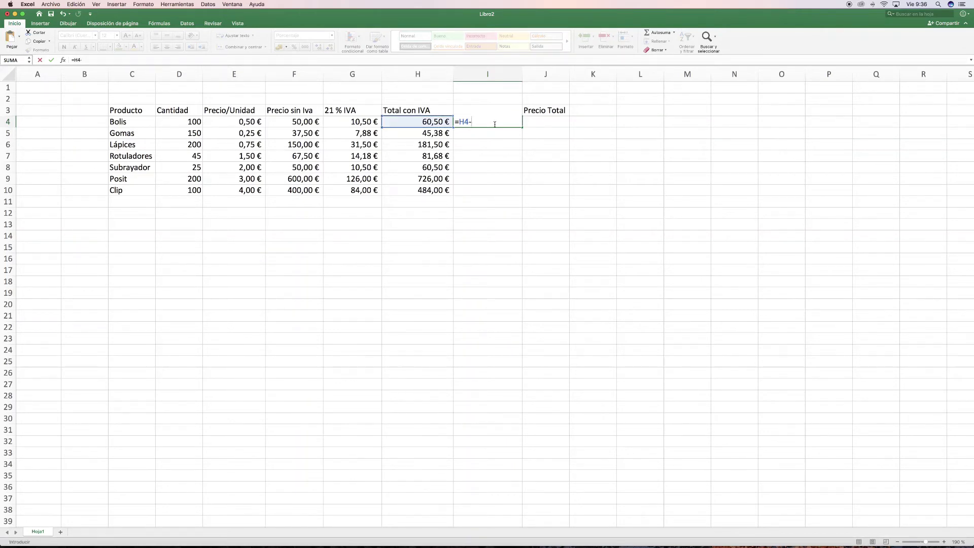
type("50%")
key("Return")
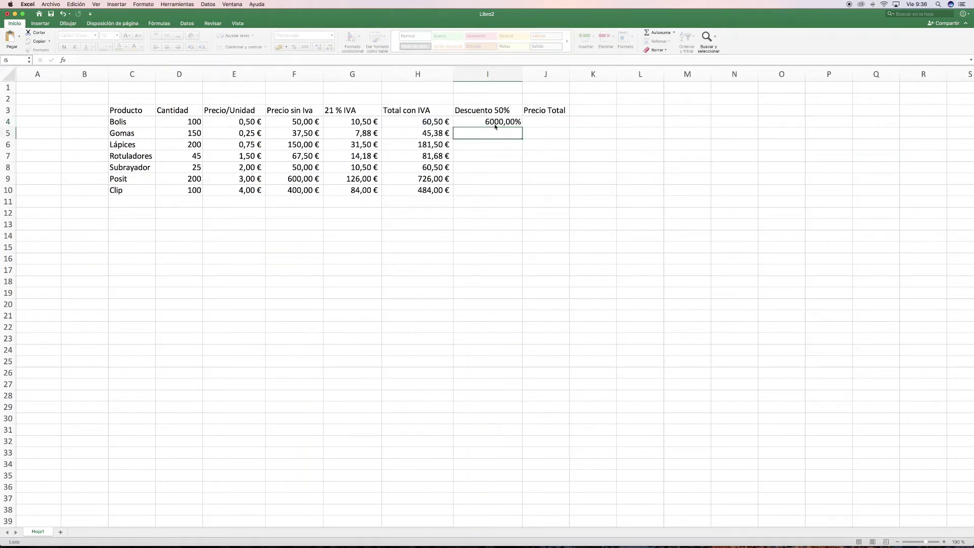
Apply the Moneda number format to the Bolis discount cell I4
left_click(495, 123)
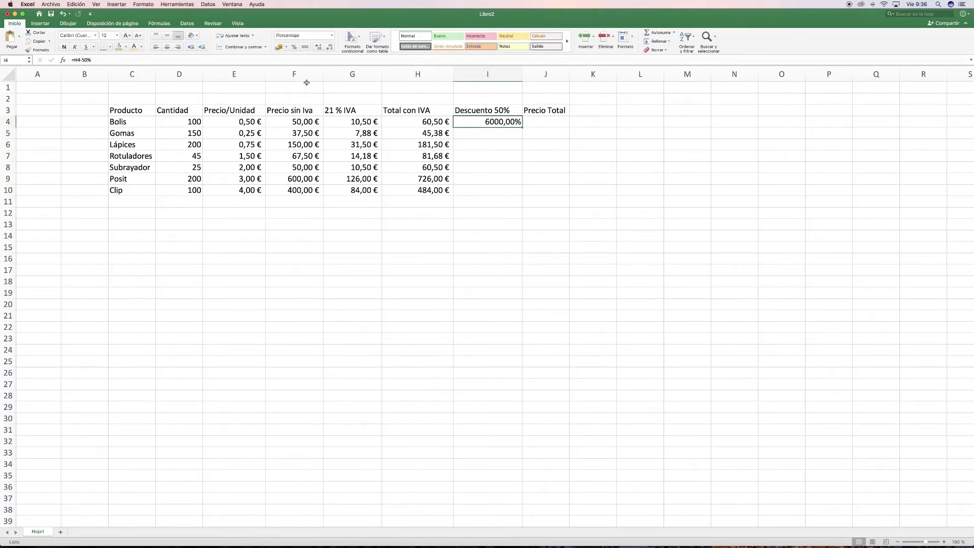
left_click(333, 35)
left_click(301, 73)
Delete the whole =H4-50% formula from I4
double_click(498, 122)
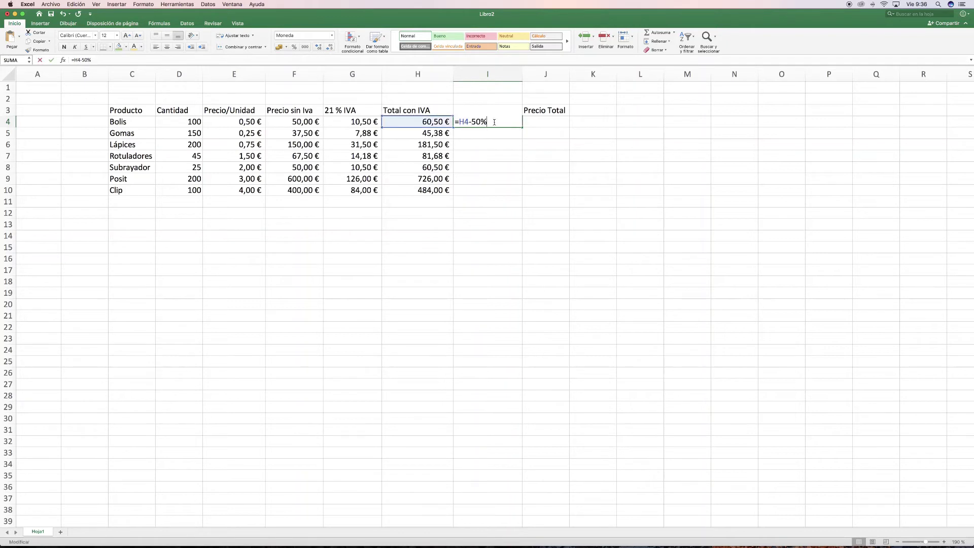
key("BackSpace")
key("BackSpace")
key("BackSpace")
key("BackSpace")
key("BackSpace")
key("BackSpace")
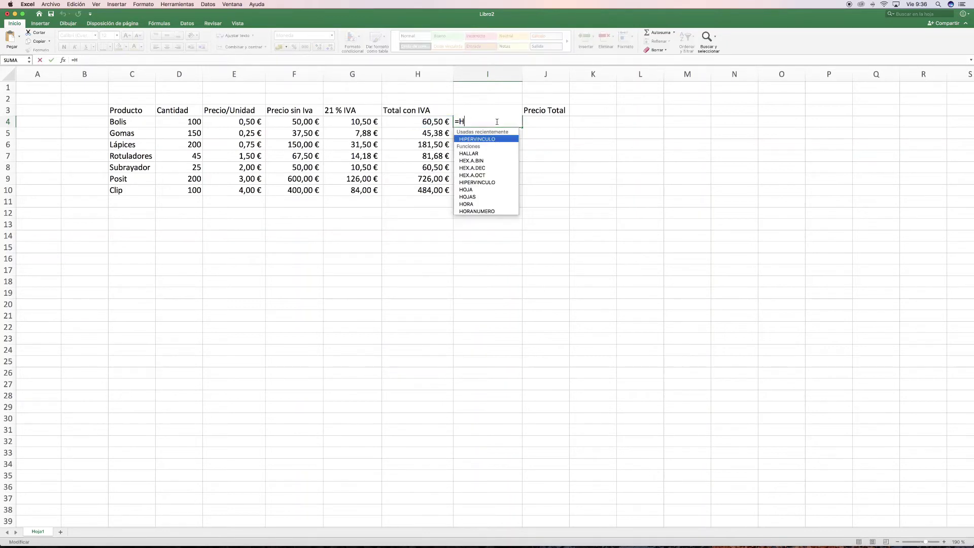
key("BackSpace")
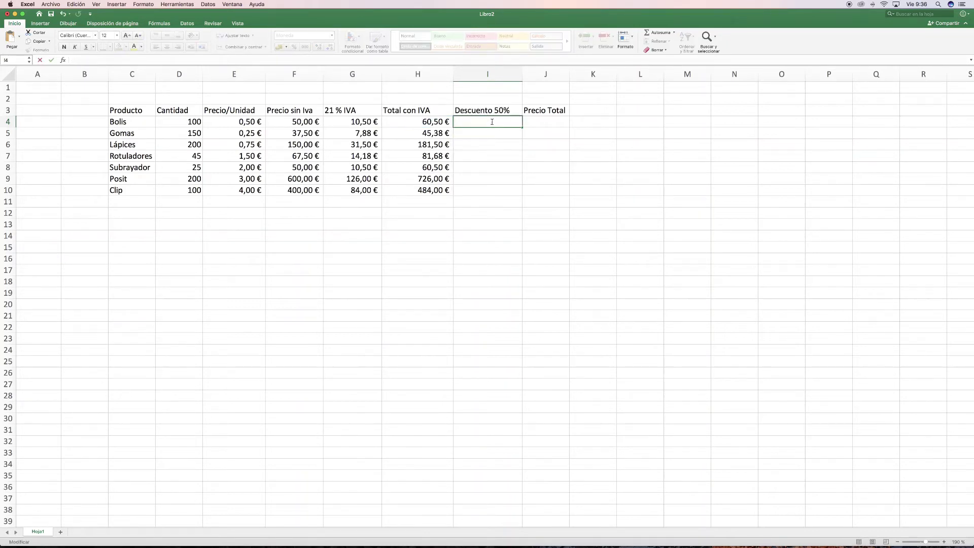
left_click(629, 195)
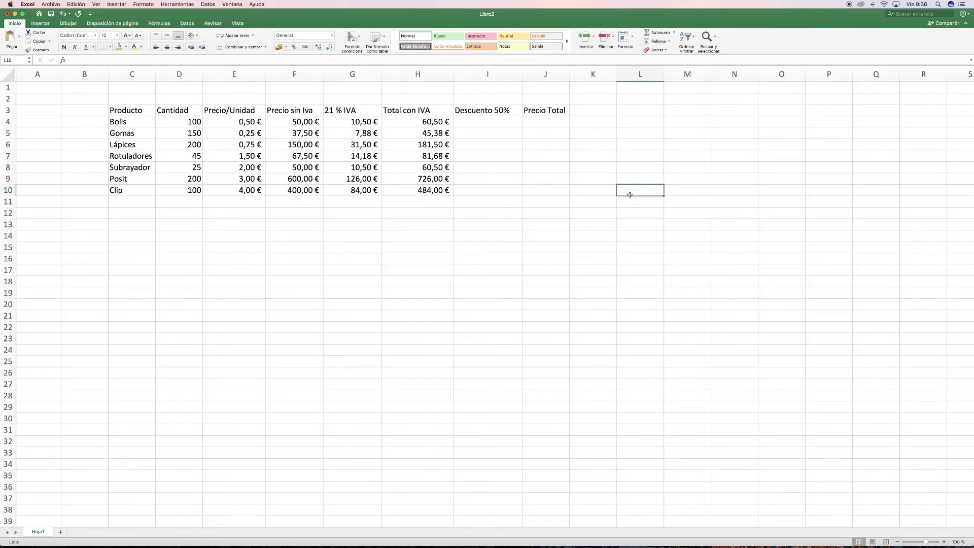
Enter the discount formula =H4*0,5 for Bolis in I4, under Descuento 50%
left_click(482, 122)
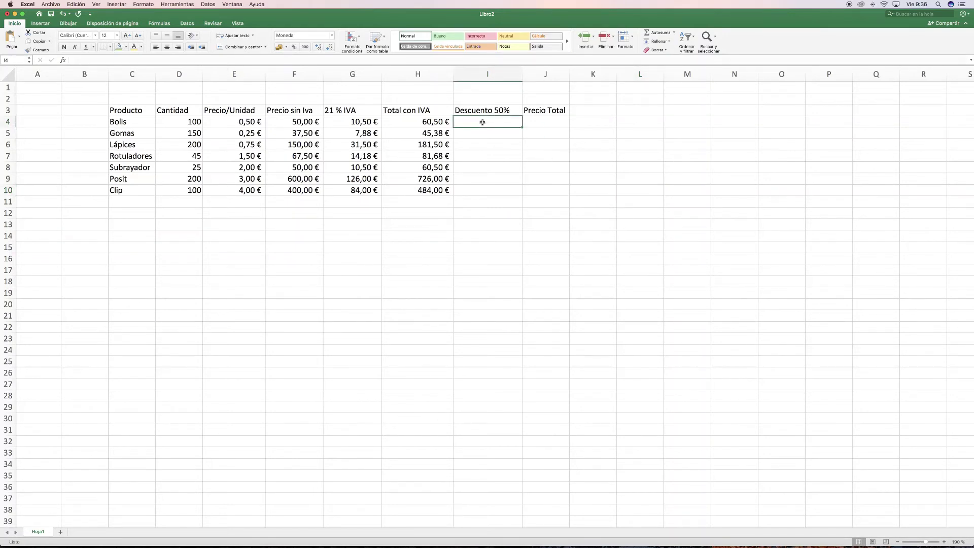
type("=")
left_click(440, 123)
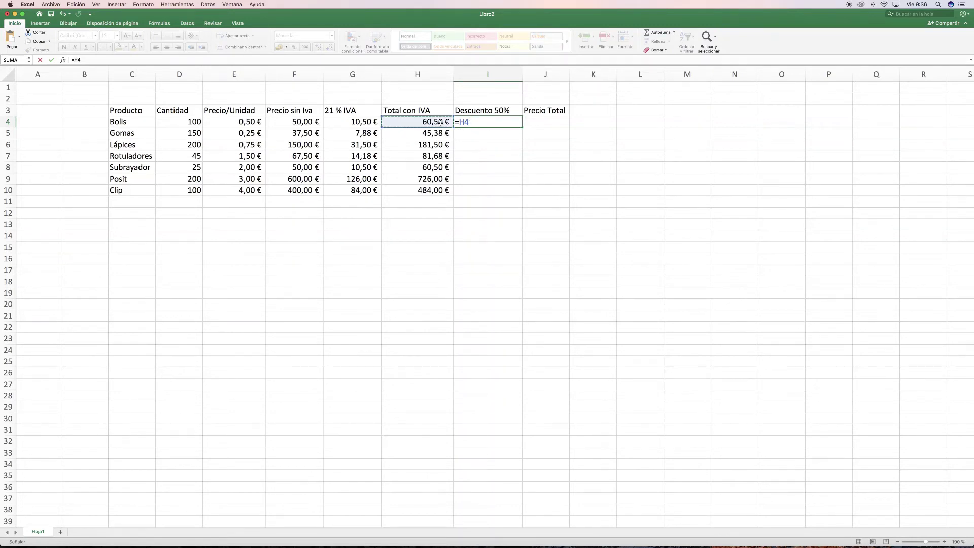
type("*")
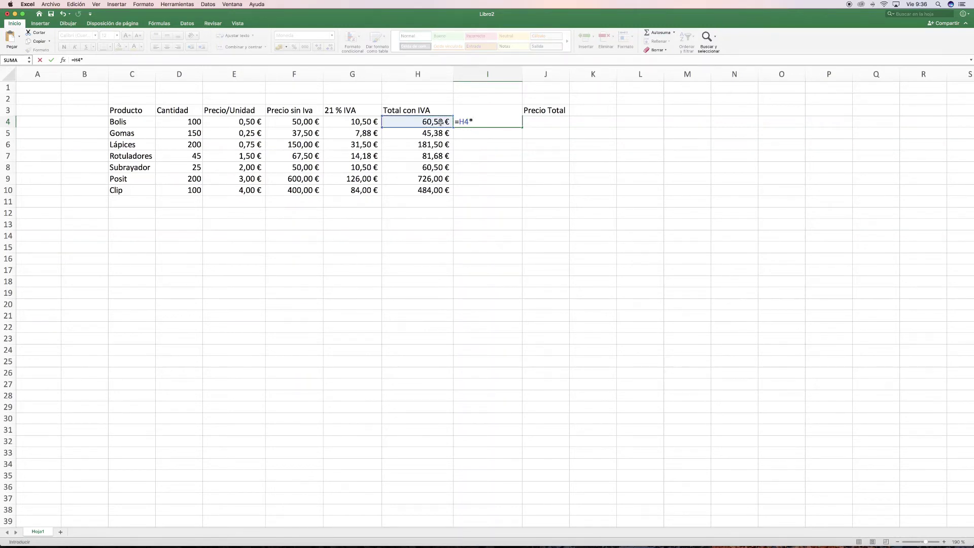
type("0,5")
key("Return")
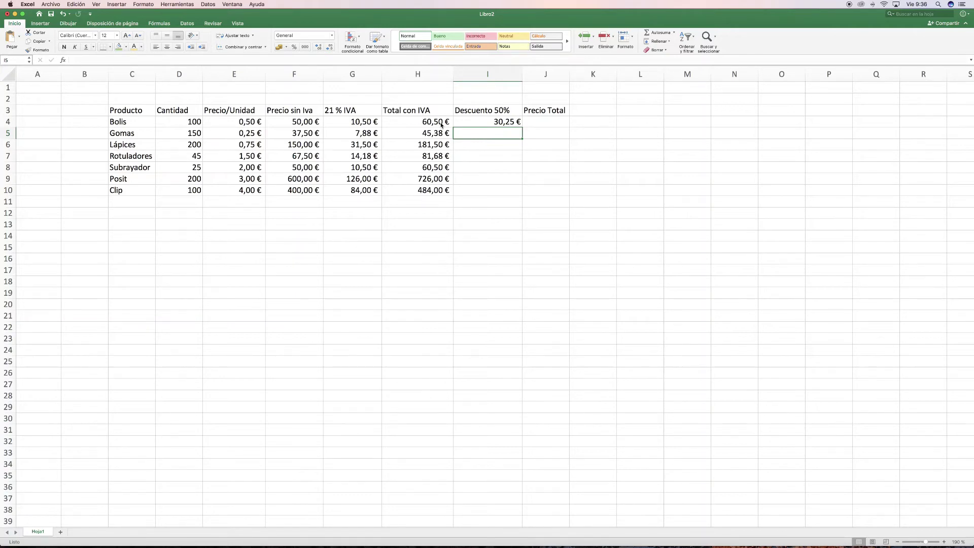
Enter the discount formula =H5*0,5 for Gomas in I5
type("=")
left_click(441, 133)
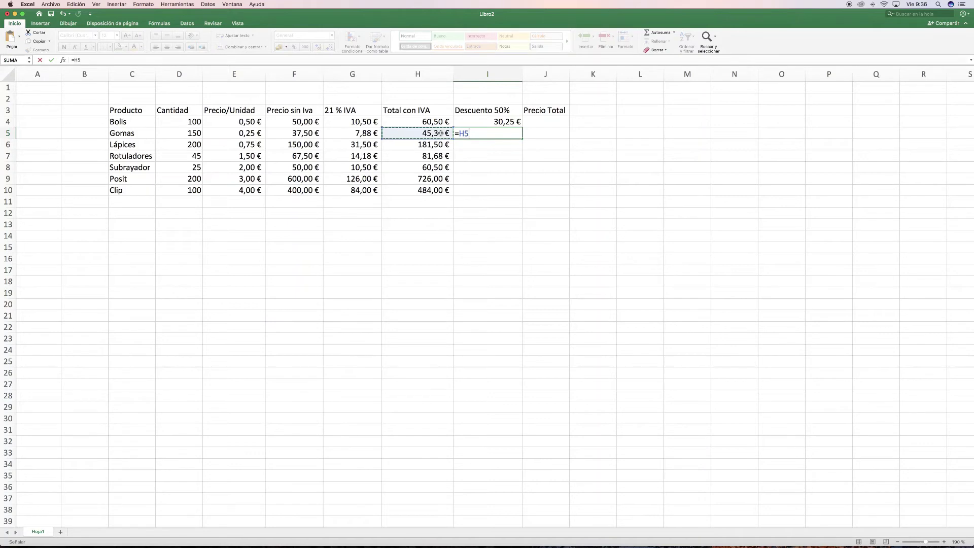
type("*0,")
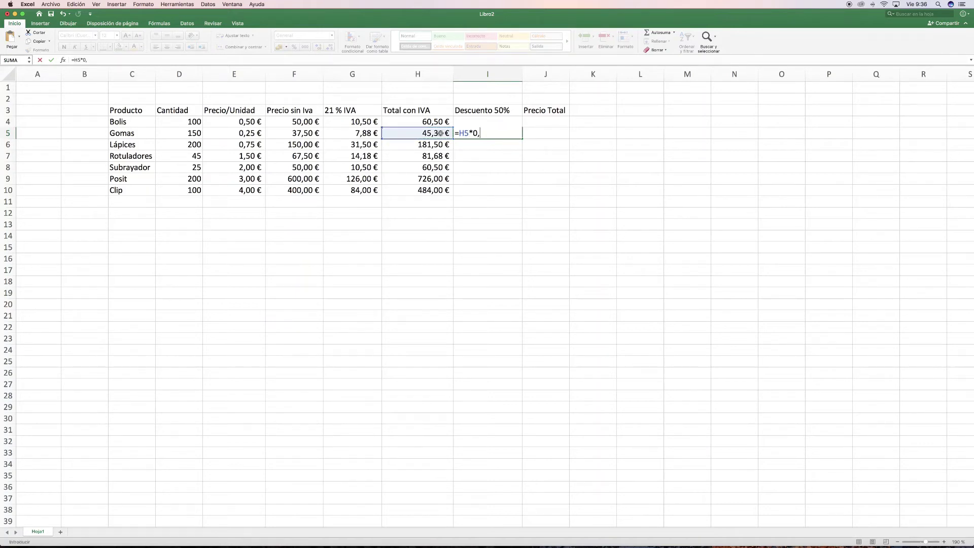
type("5")
key("Return")
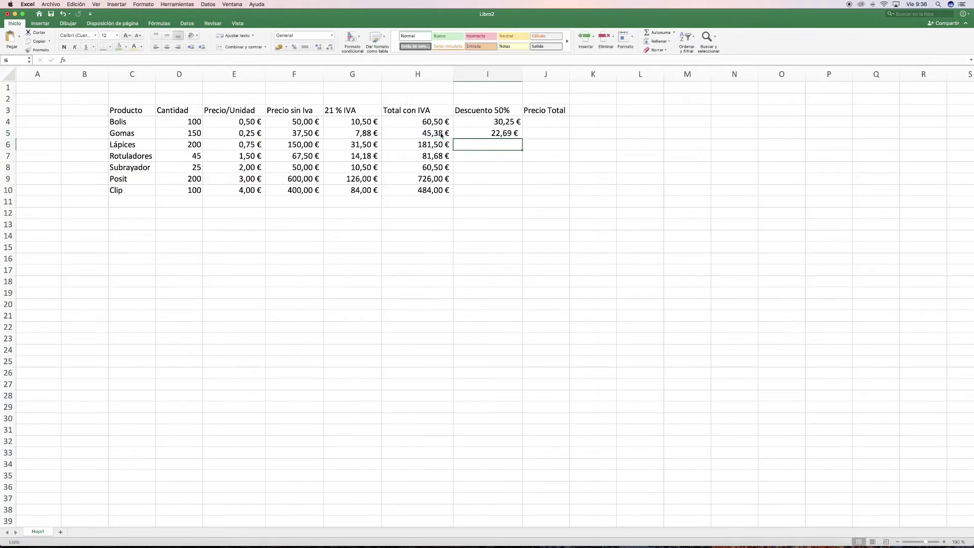
Enter the discount formula =H6*0,5 for Lápices in I6
type("=")
left_click(437, 145)
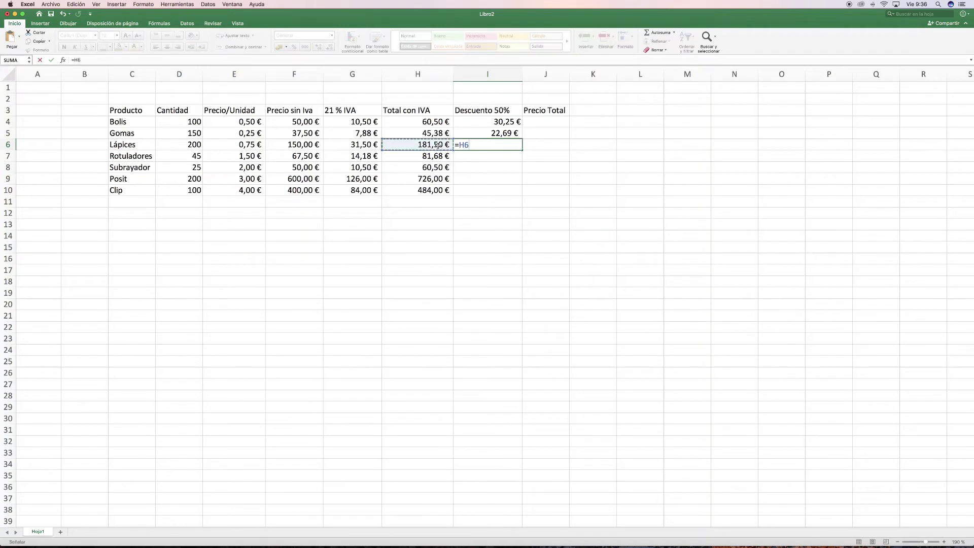
type("*0,5")
key("Return")
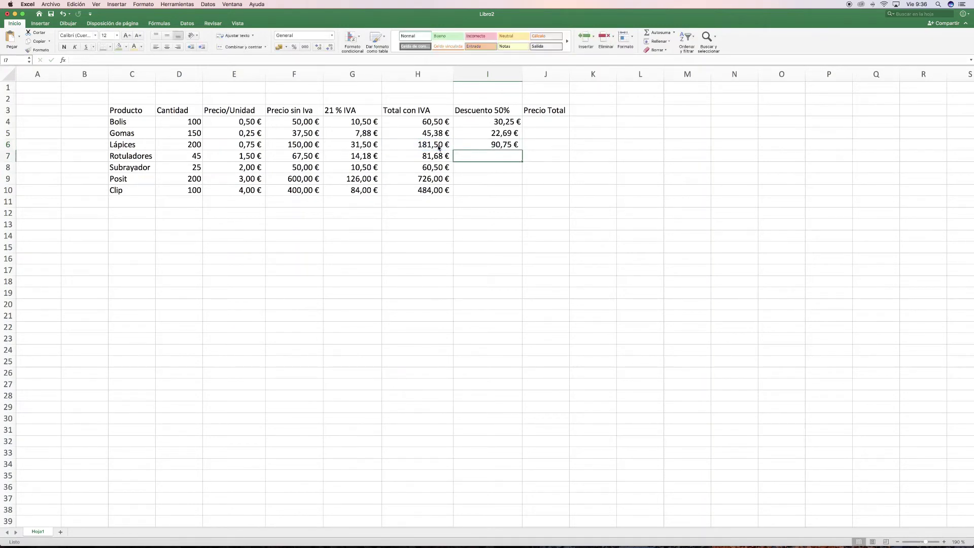
Enter the formula =H7+0,5 for Rotuladores in I7
type("=")
left_click(424, 157)
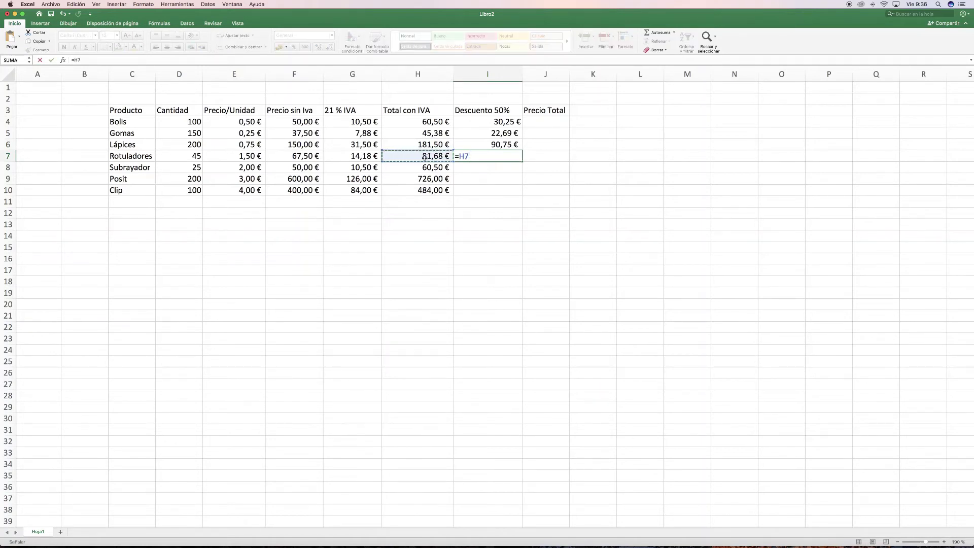
type("+0,5")
key("Return")
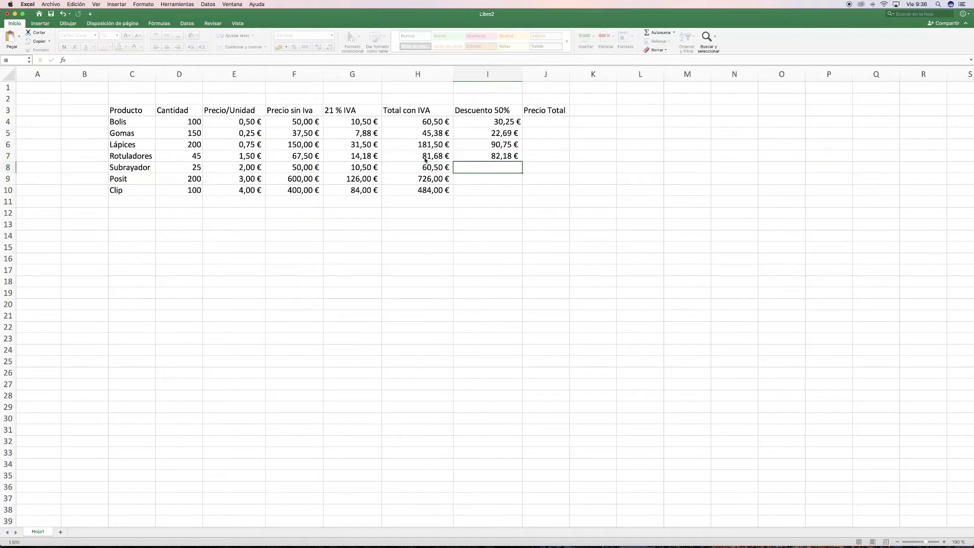
Enter the discount formula =H8*0,5 for Subrayador in I8
type("=")
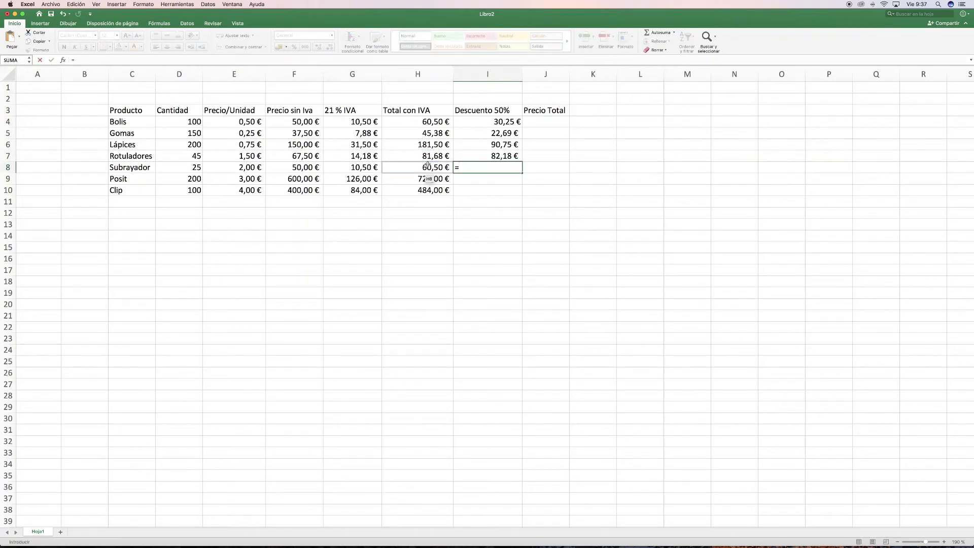
left_click(428, 165)
type("*0,5")
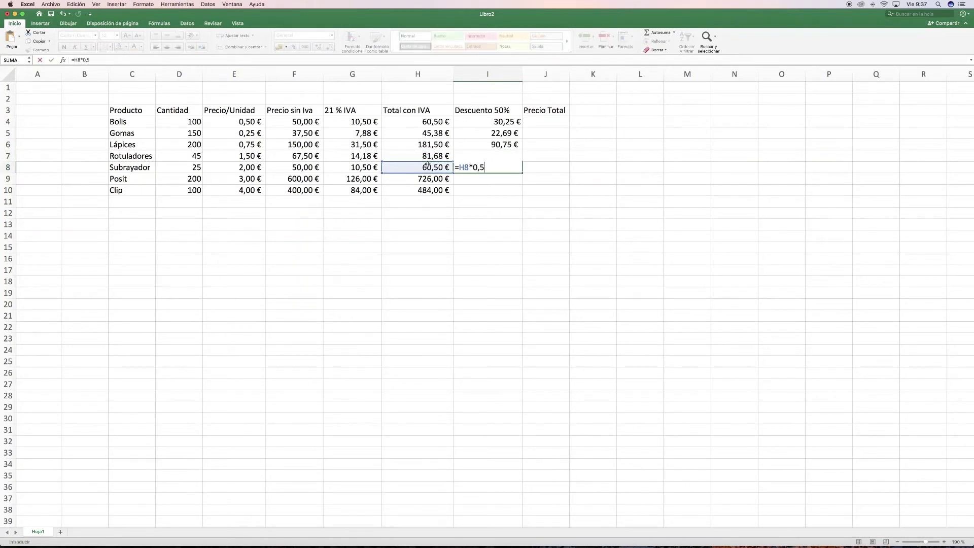
key("Return")
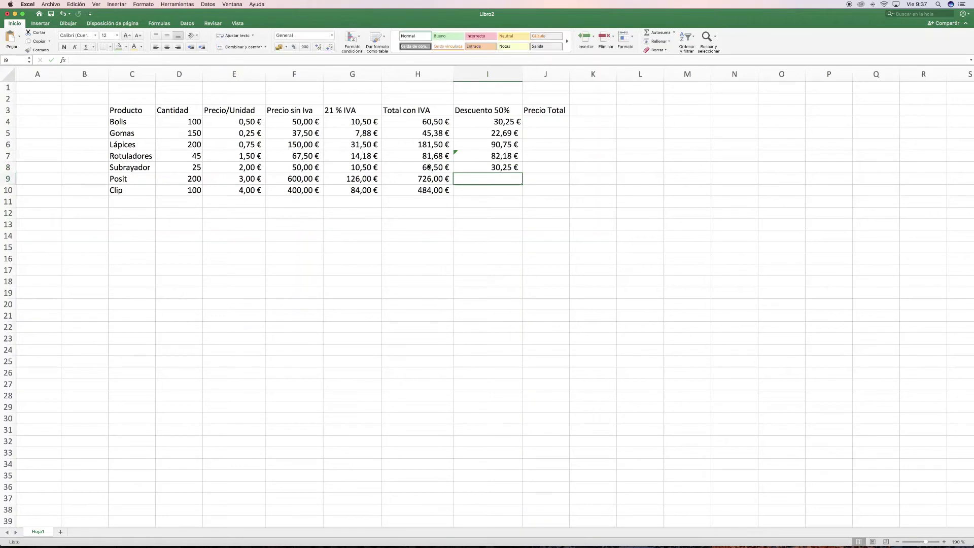
Enter the discount formula =H9*0,5 for Posit in I9
type("=")
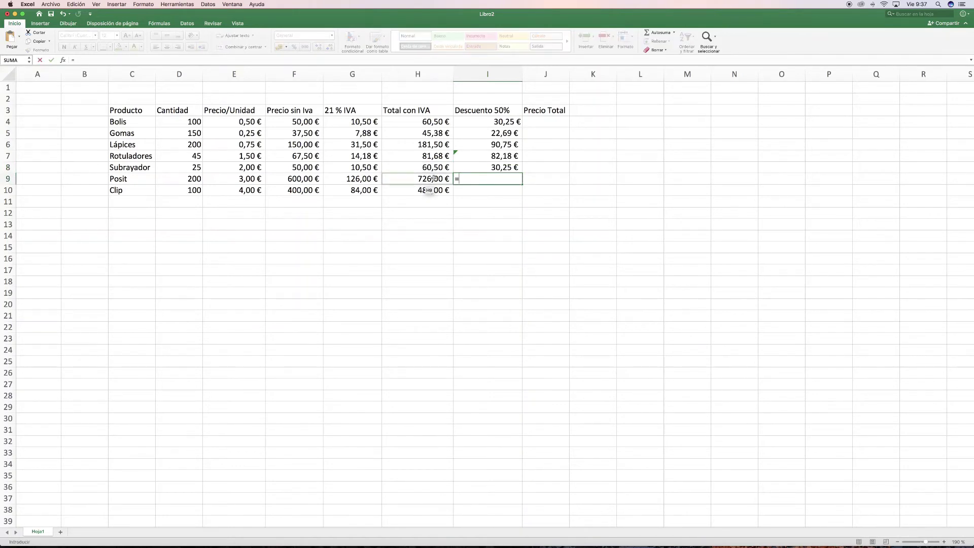
left_click(433, 179)
type("*0")
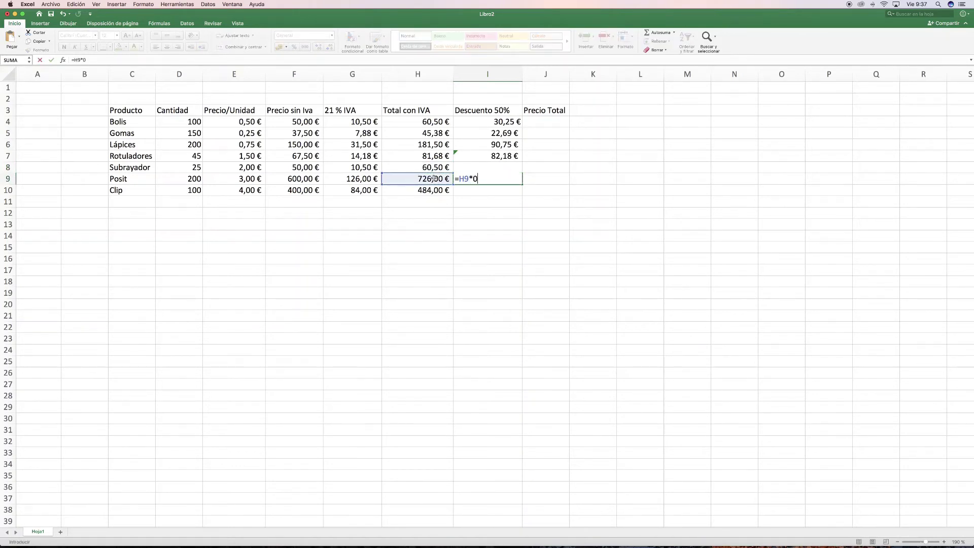
type(",5")
key("Return")
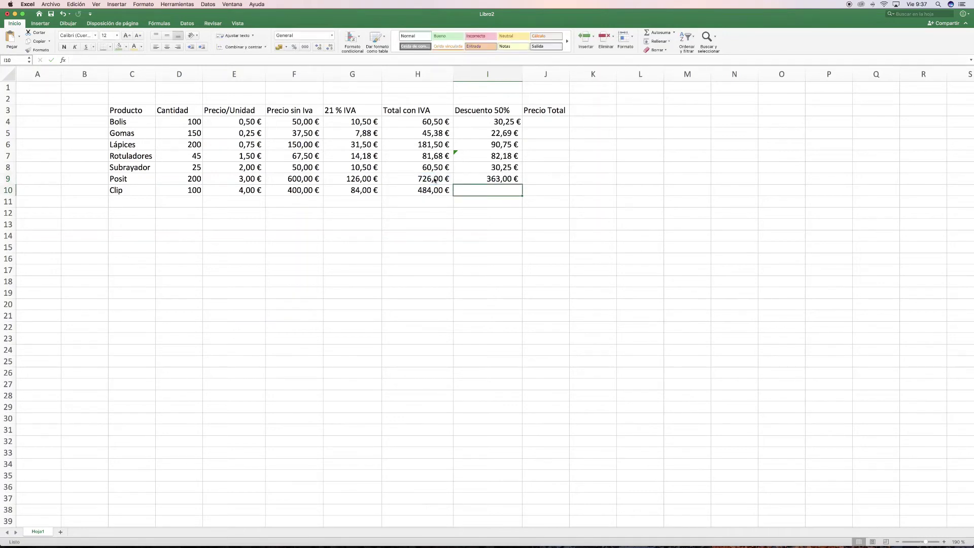
Complete the Descuento 50% column with the formula =H10*0,5 for Clip in I10
type("=")
left_click(436, 190)
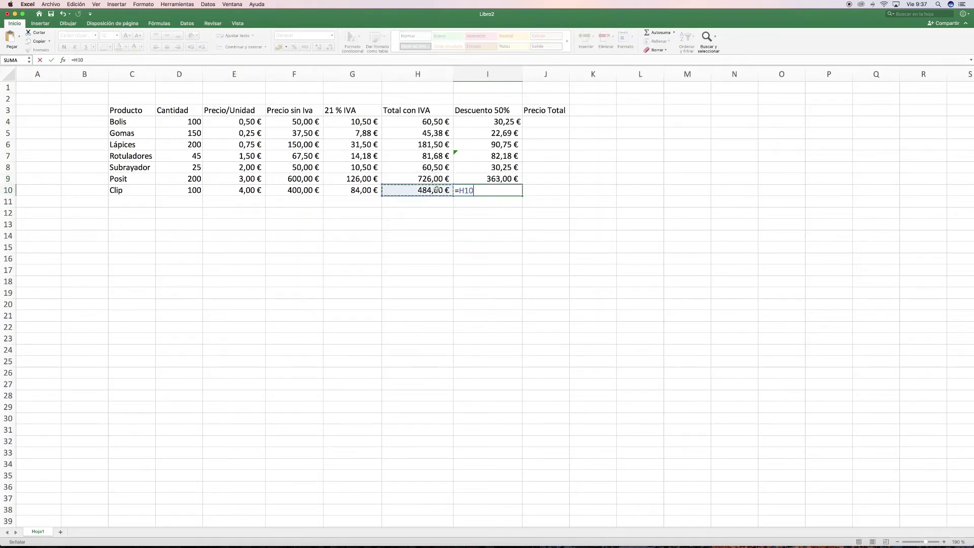
type("*0,5")
key("Return")
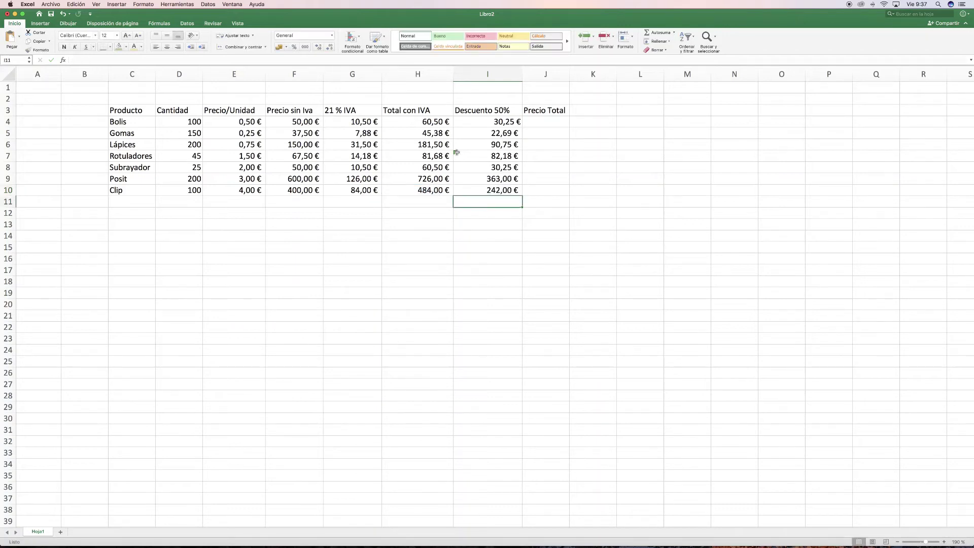
Correct the inconsistent Rotuladores formula in I7 to =H7*0,5 by copying the formula from the cell above
left_click(456, 152)
left_click(445, 155)
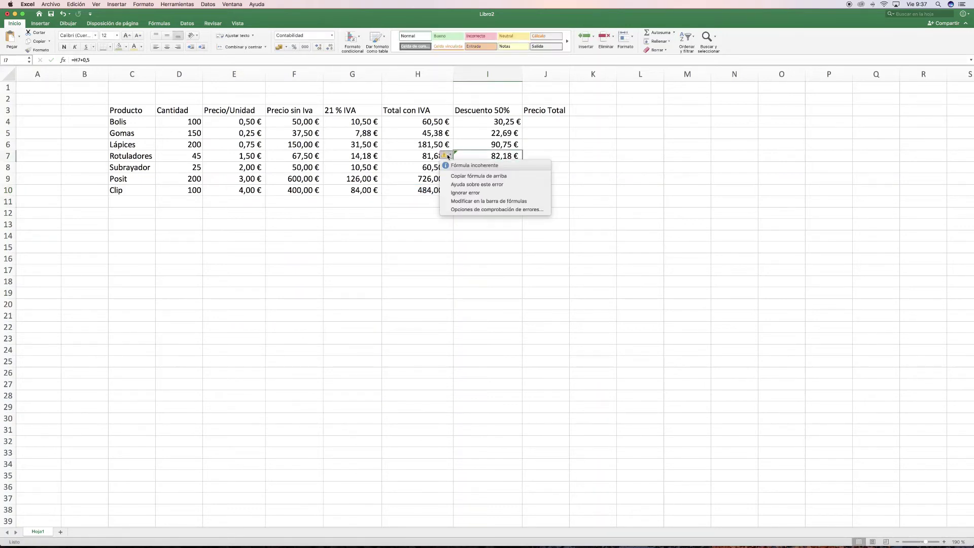
left_click(485, 177)
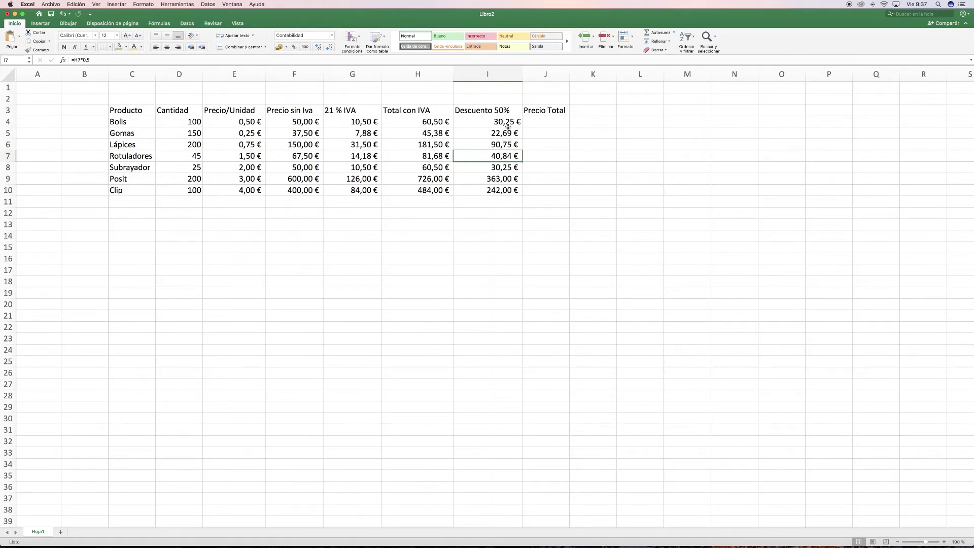
left_click(504, 224)
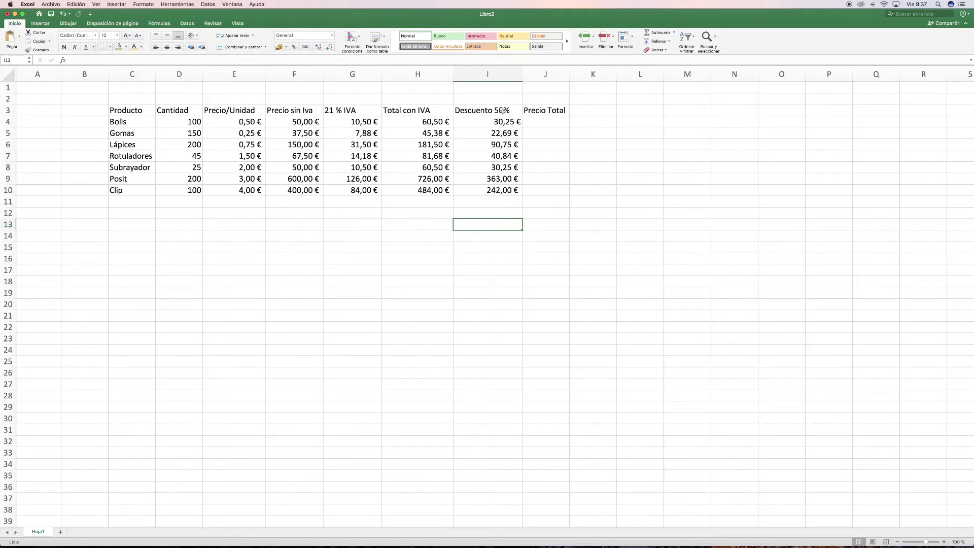
Enter the Precio Total formula =H4-I4 for Bolis in J4, subtracting the discount from the total with IVA
left_click(433, 121)
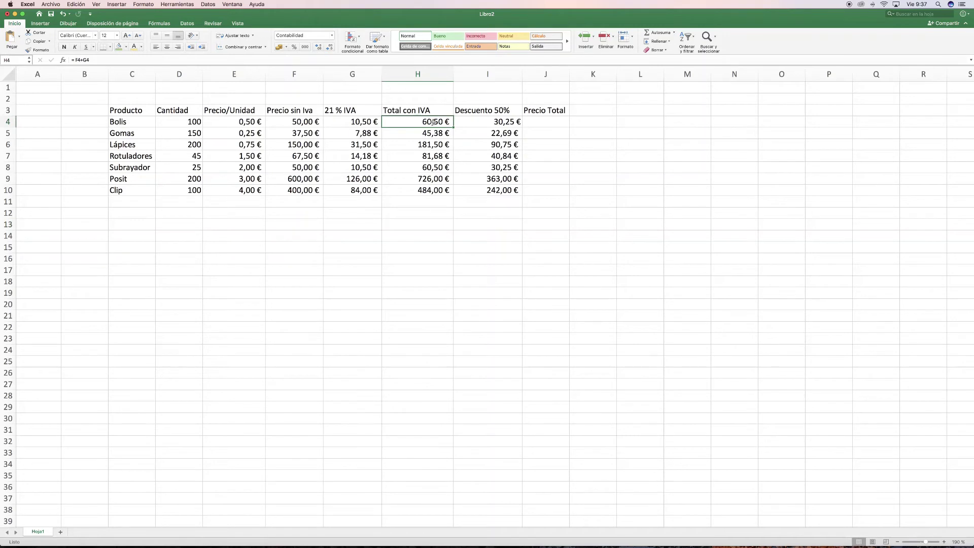
left_click(494, 123)
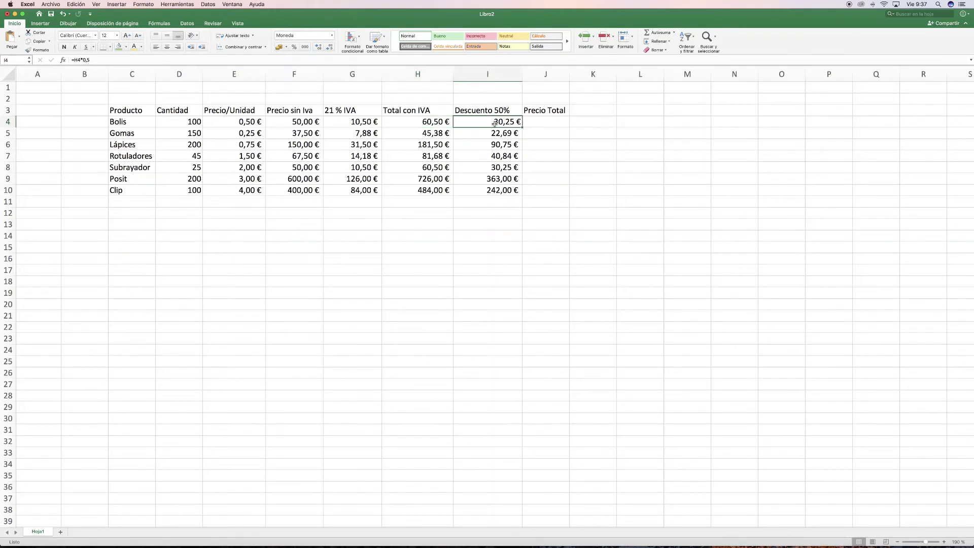
left_click(541, 124)
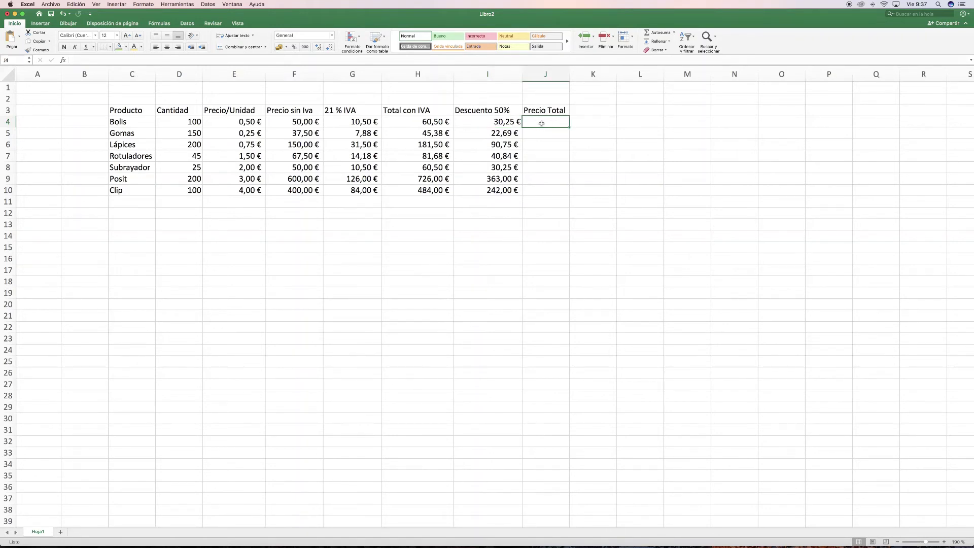
type("=")
left_click(436, 122)
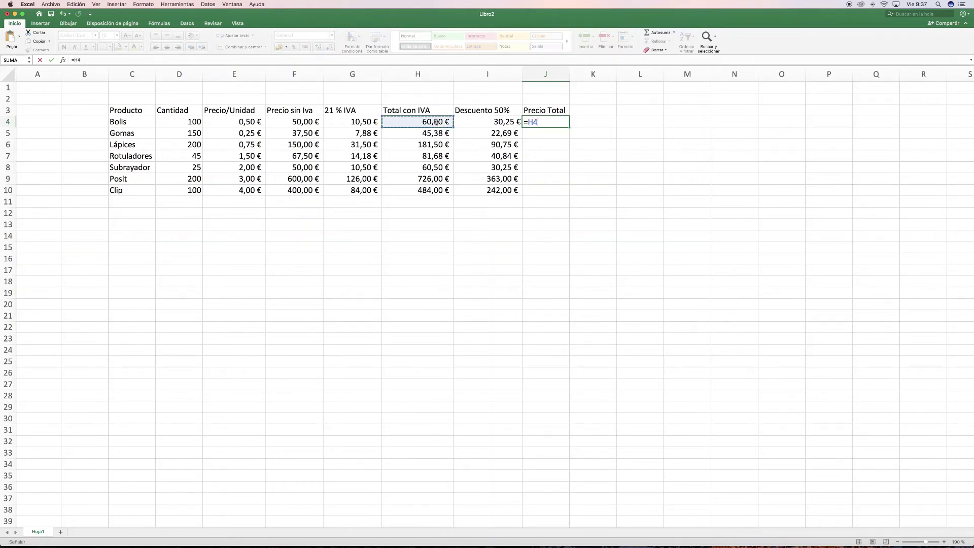
type("-")
left_click(498, 123)
key("Return")
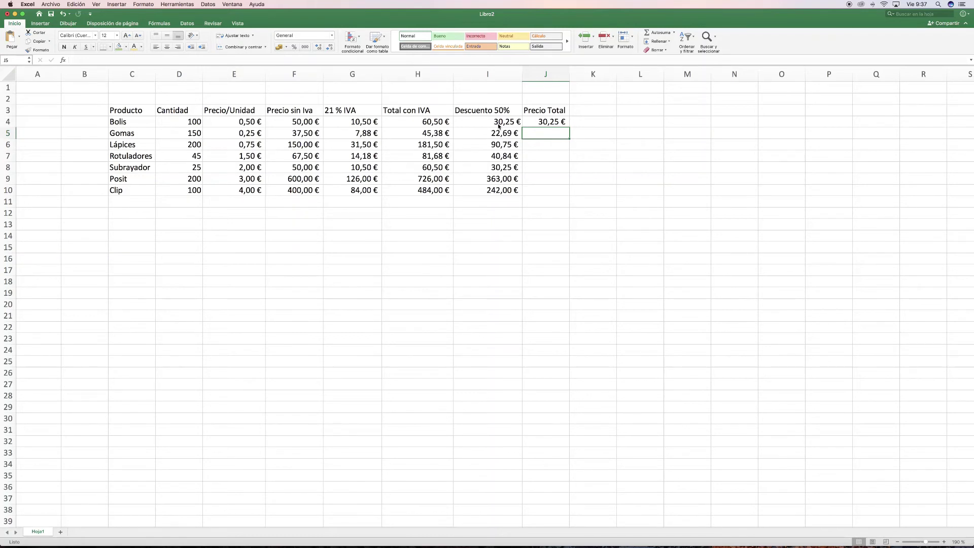
Enter the Precio Total formula =H5-I5 for Gomas in J5
type("=")
left_click(436, 133)
type("-")
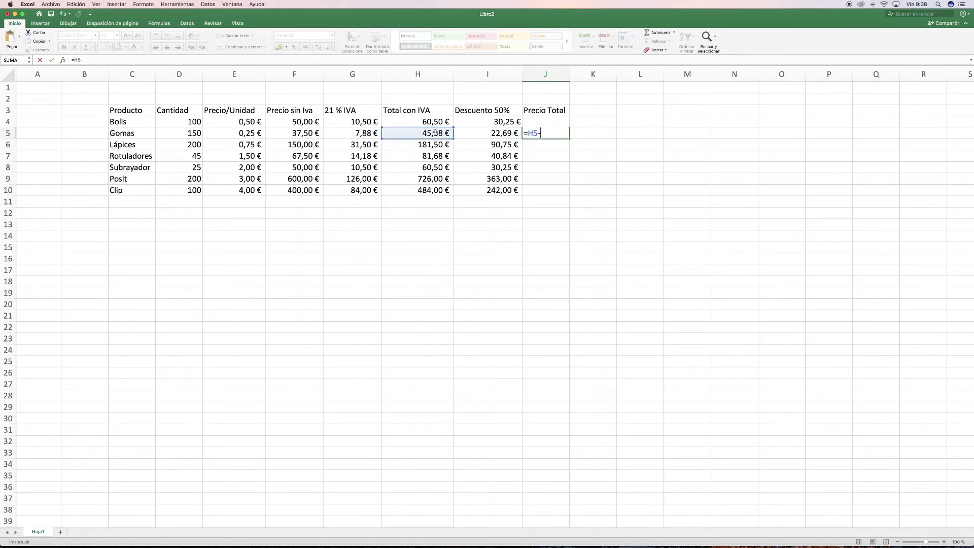
left_click(495, 133)
key("Return")
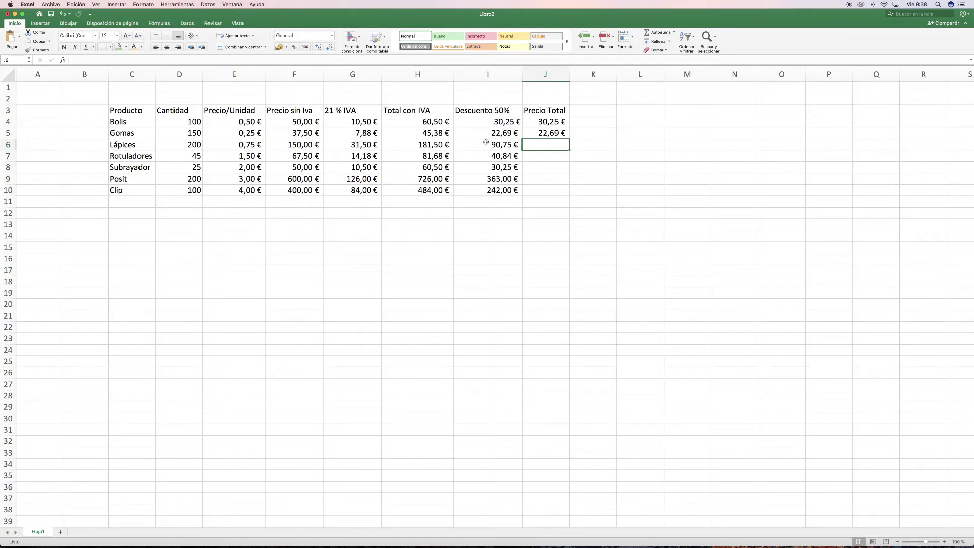
Enter the Precio Total formula =H6-I6 for Lápices in J6
type("=")
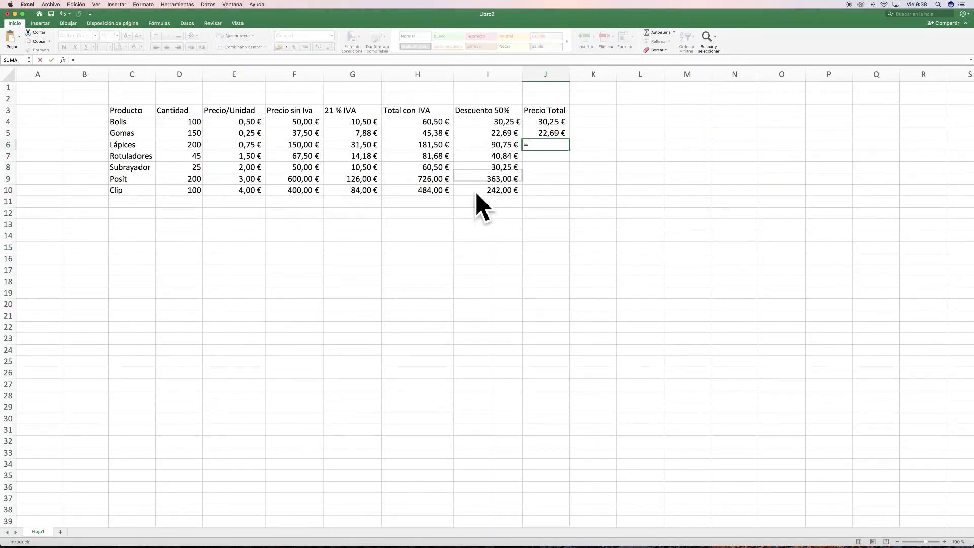
left_click(447, 147)
type("-")
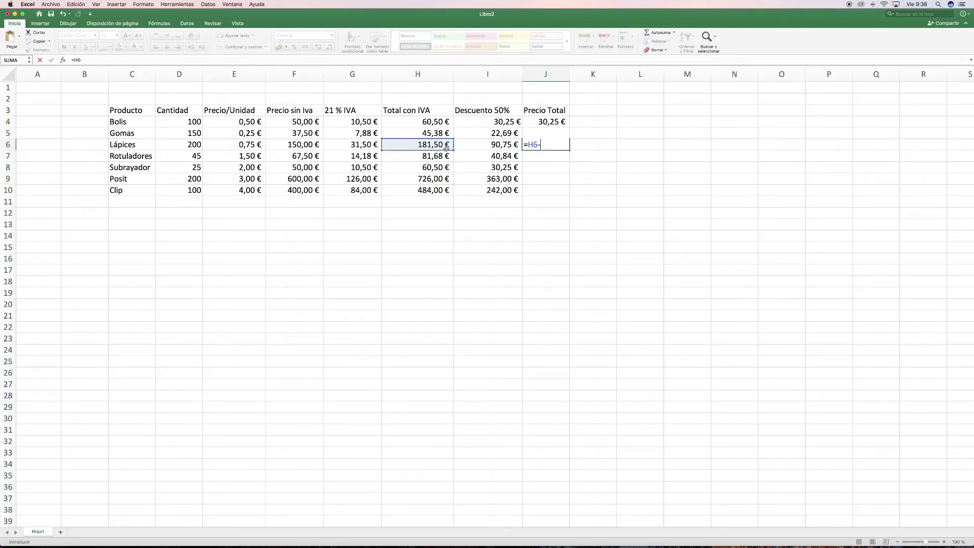
left_click(500, 147)
key("Return")
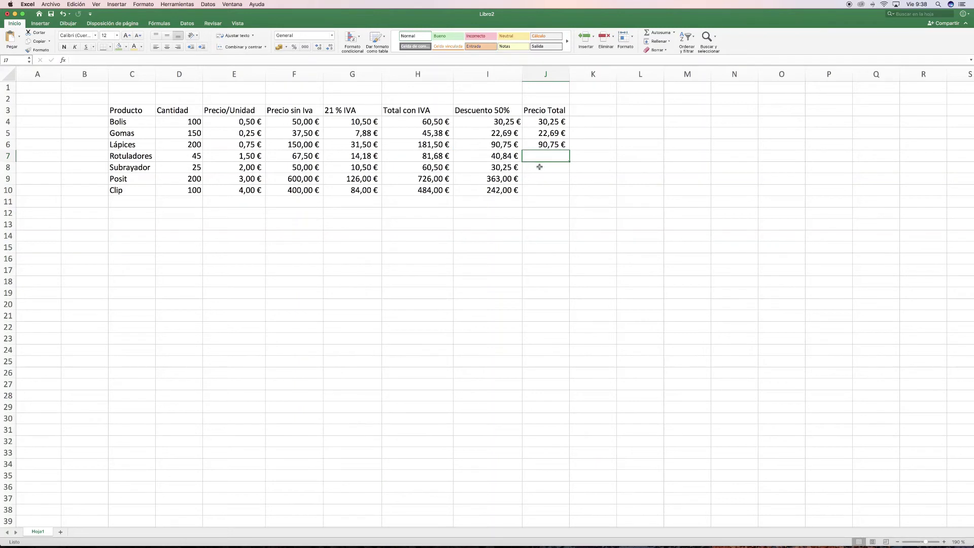
Enter the Precio Total formula =H7-I7 for Rotuladores in J7
type("=")
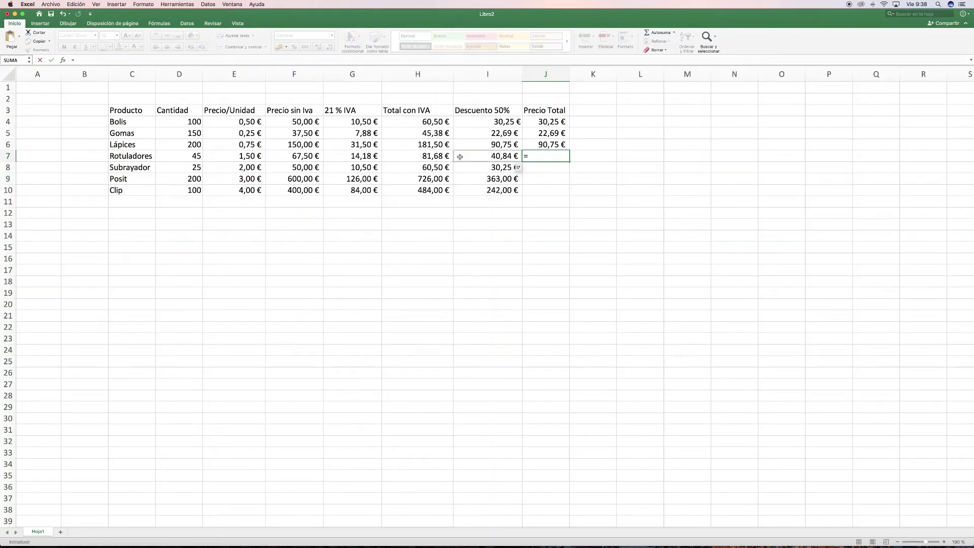
left_click(440, 158)
type("-")
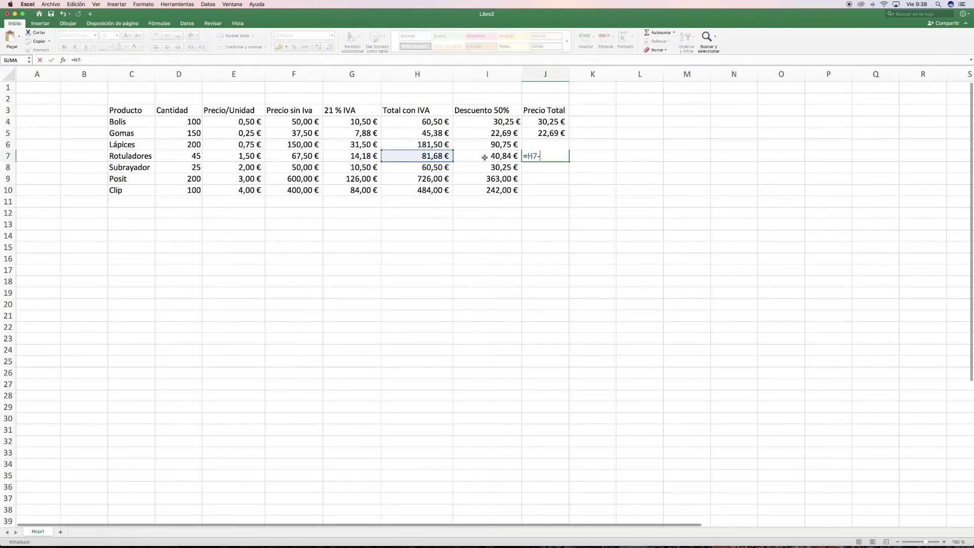
left_click(501, 157)
key("Return")
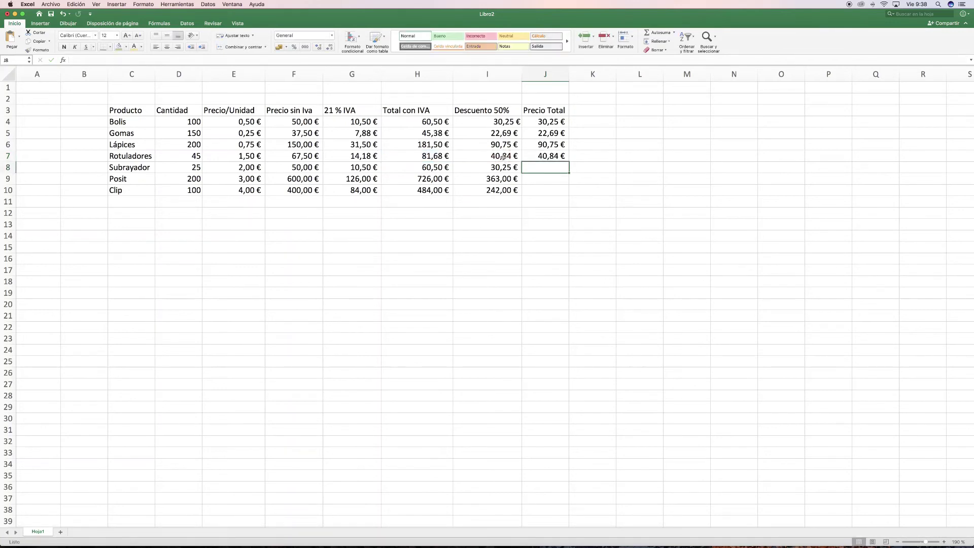
Enter the Precio Total formula =H8-I8 for Subrayador in J8
type("=")
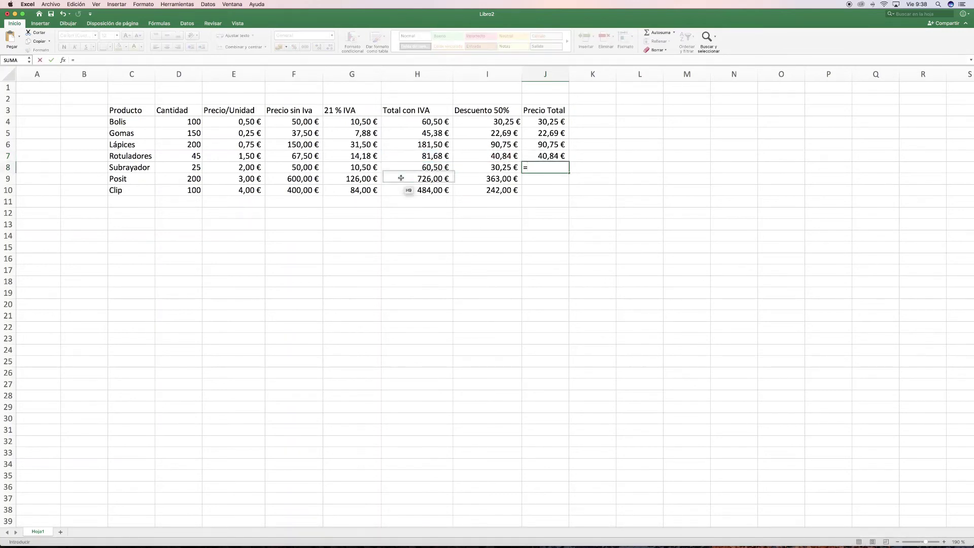
left_click(411, 166)
type("-")
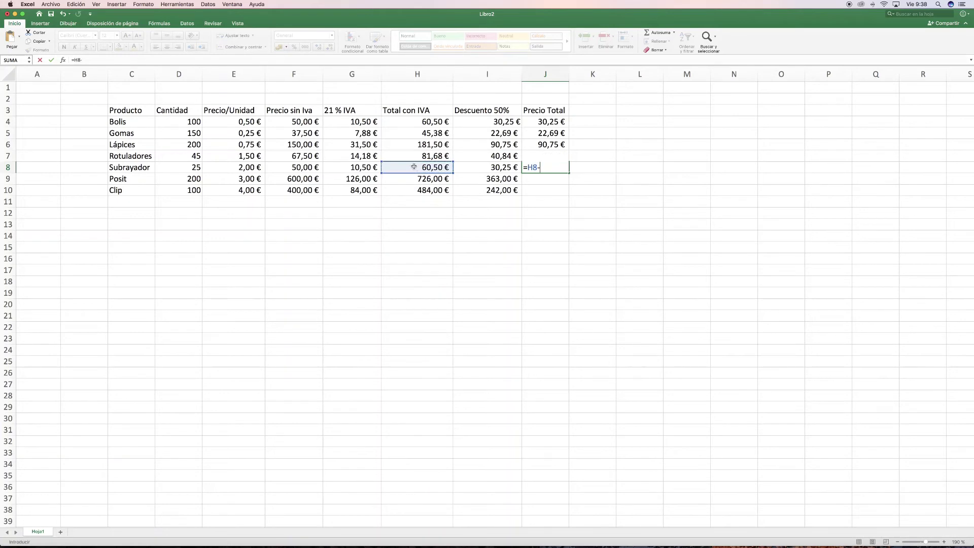
left_click(502, 168)
key("Return")
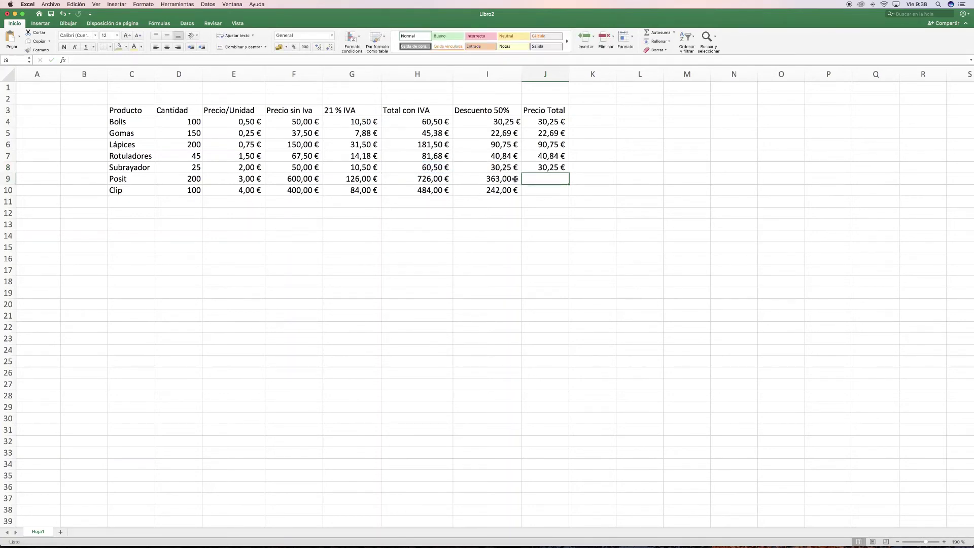
Enter the Precio Total formula =H9-I9 for Posit in J9
type("=")
left_click(444, 179)
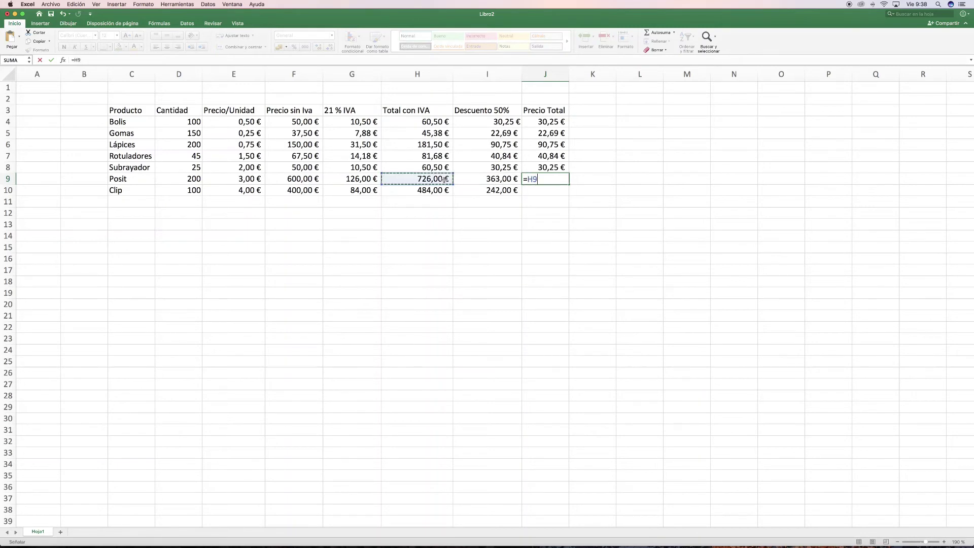
type("-")
left_click(498, 180)
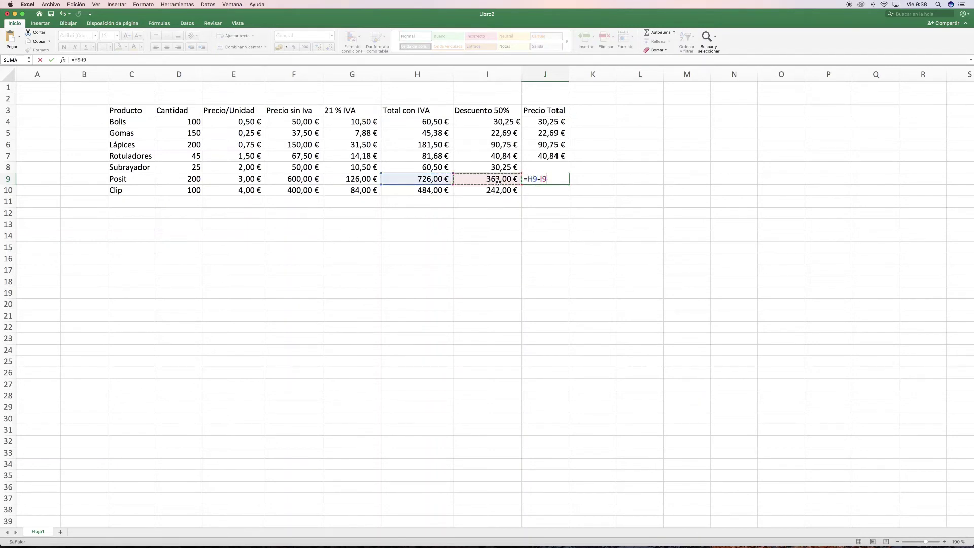
key("Return")
Complete the Precio Total column with the formula =H10-I10 for Clip in J10
left_click_drag(526, 190, 526, 191)
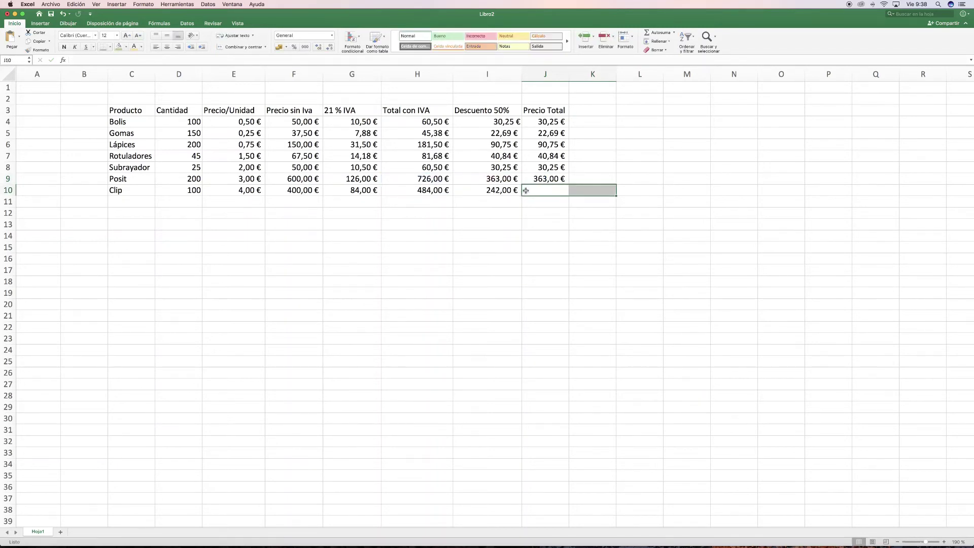
left_click(545, 235)
left_click(543, 191)
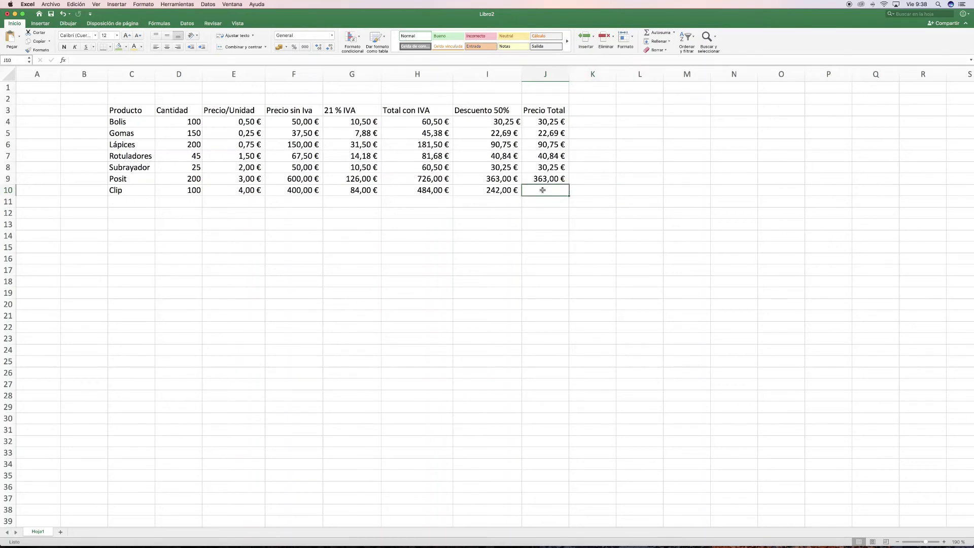
type("=")
left_click(441, 191)
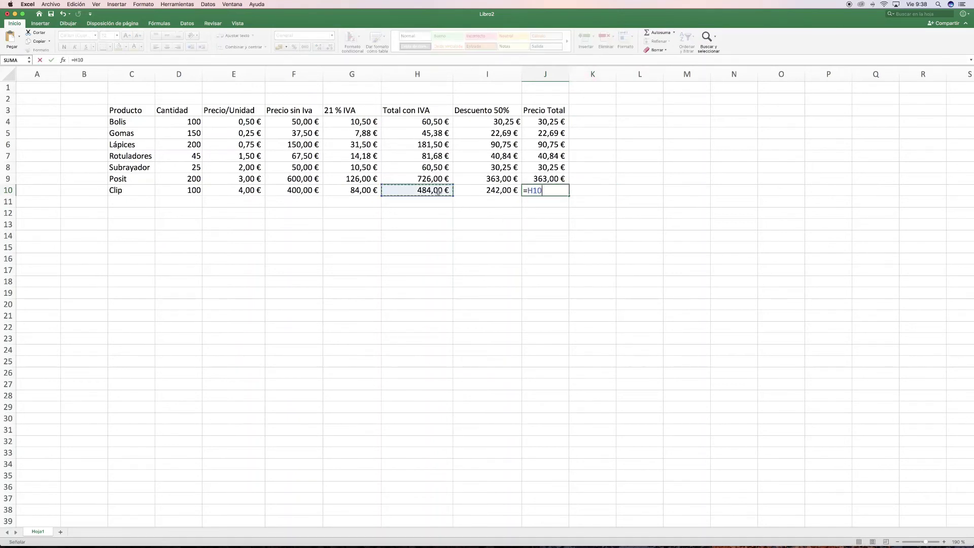
type("-")
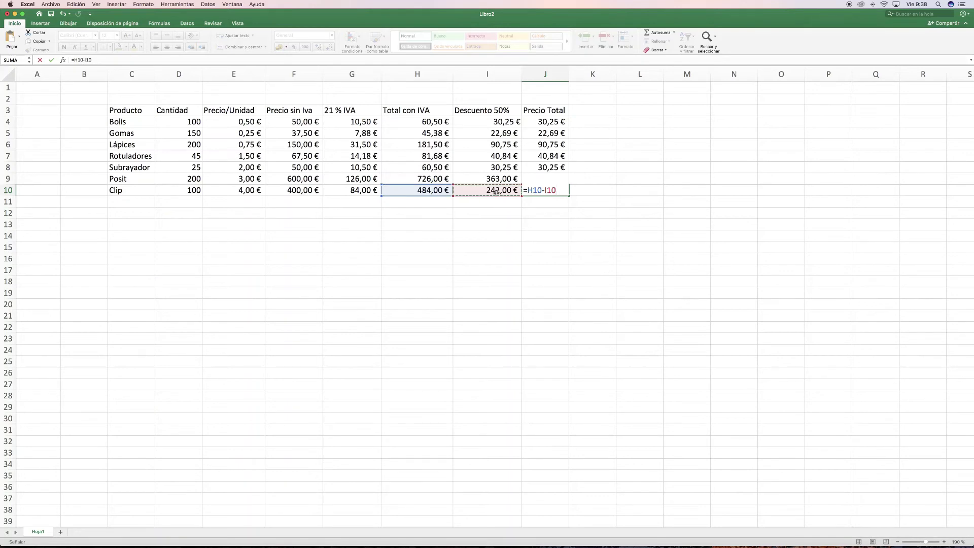
key("Return")
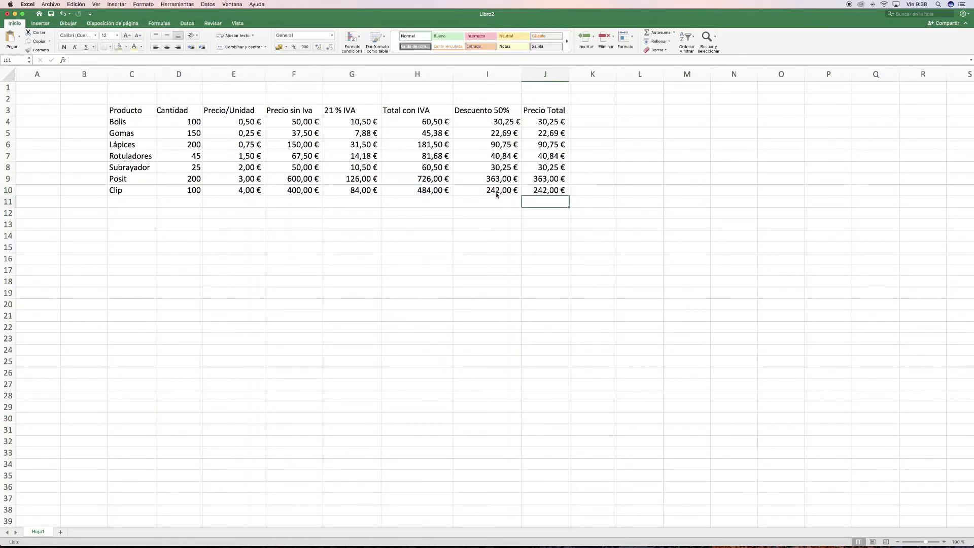
Extend the discount header in I3 to read "Descuento 50% /Precio Total" and widen column I to fit it
left_click(477, 112)
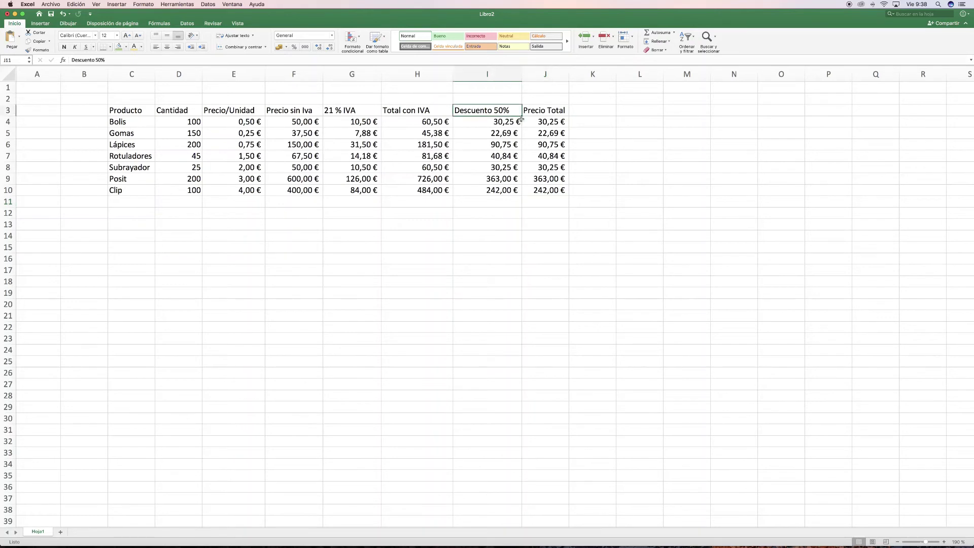
left_click_drag(518, 112, 526, 191)
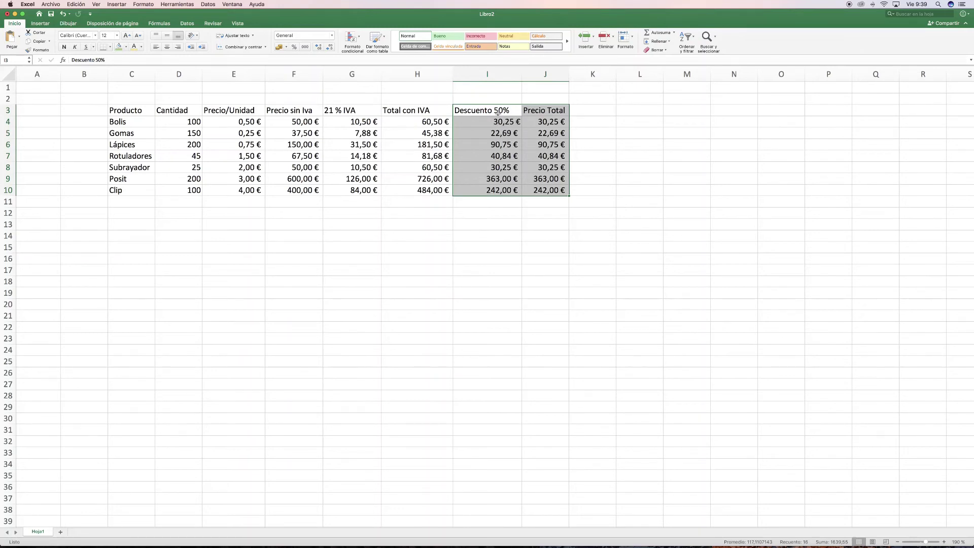
left_click(635, 190)
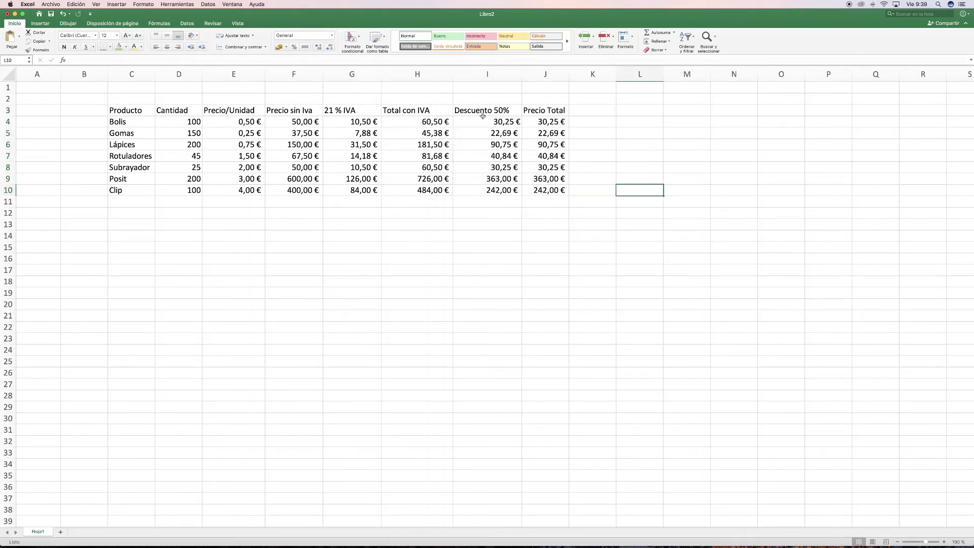
left_click(506, 111)
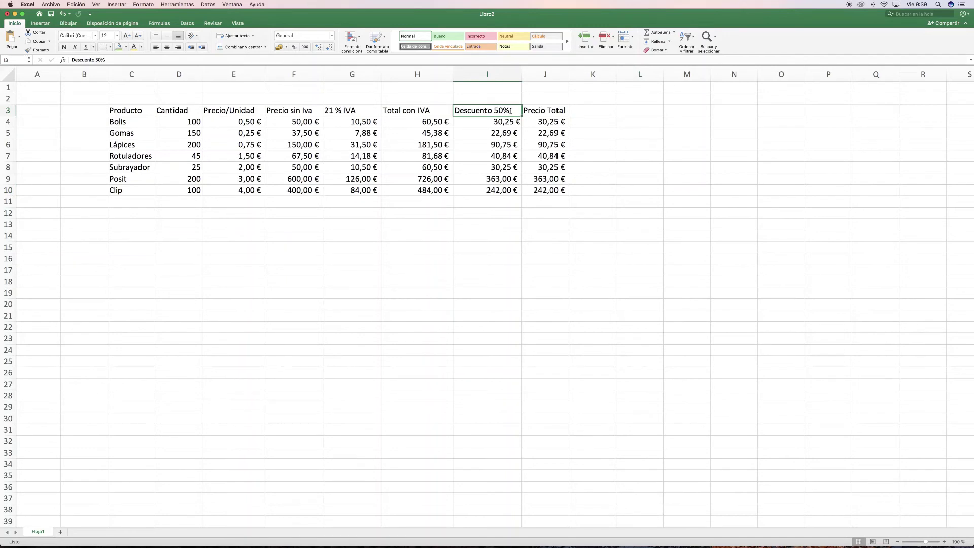
double_click(511, 110)
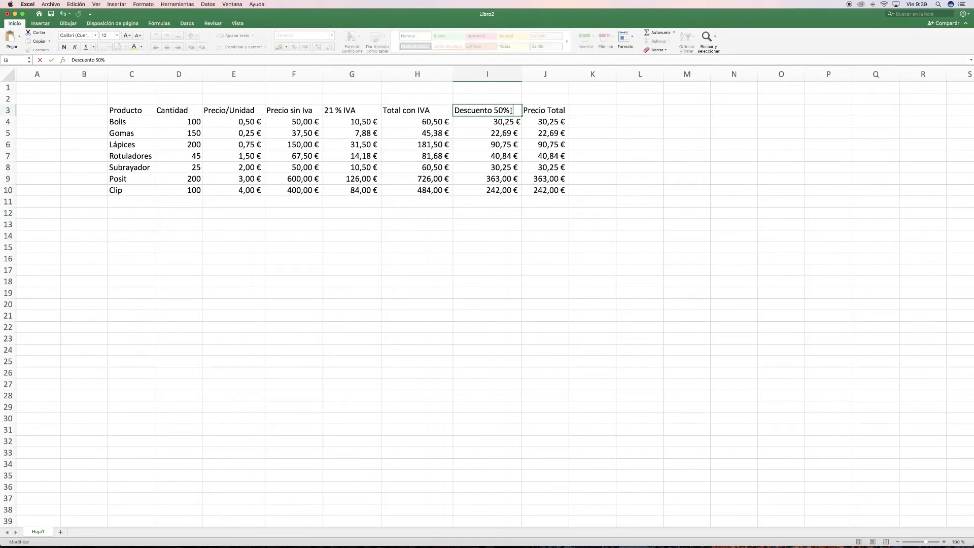
type("/Precio Total")
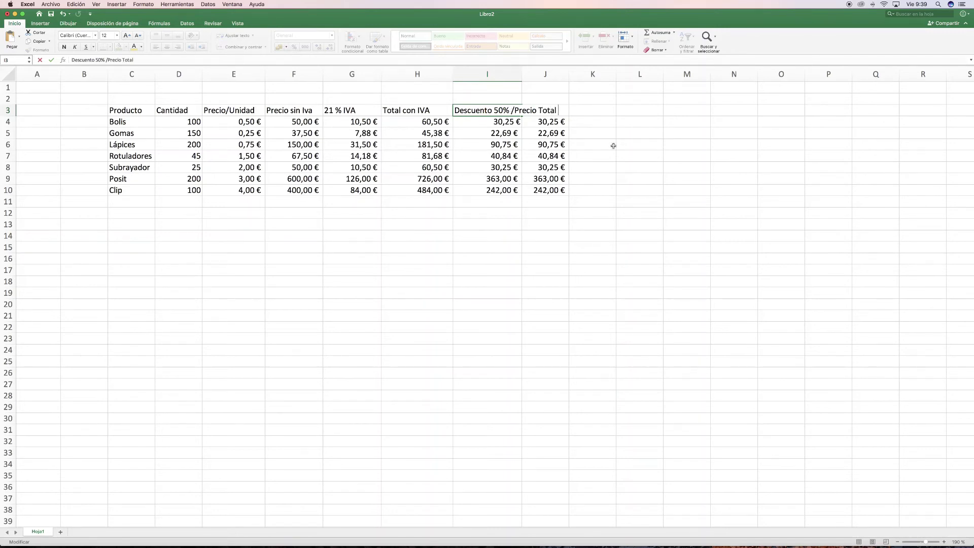
left_click(616, 155)
left_click_drag(522, 76, 583, 76)
Clear the redundant Precio Total column, header and formulas, from J3:J10
left_click_drag(603, 108, 627, 191)
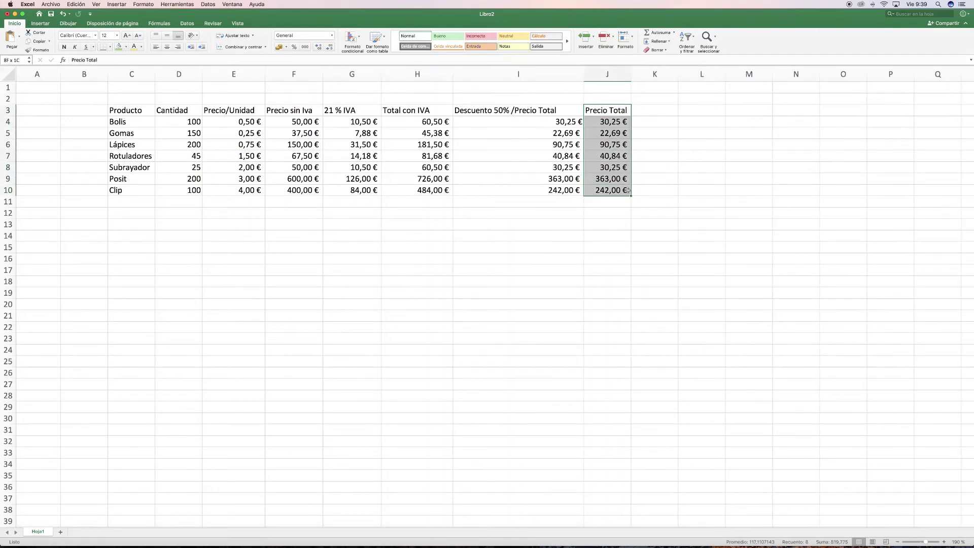
key("Delete")
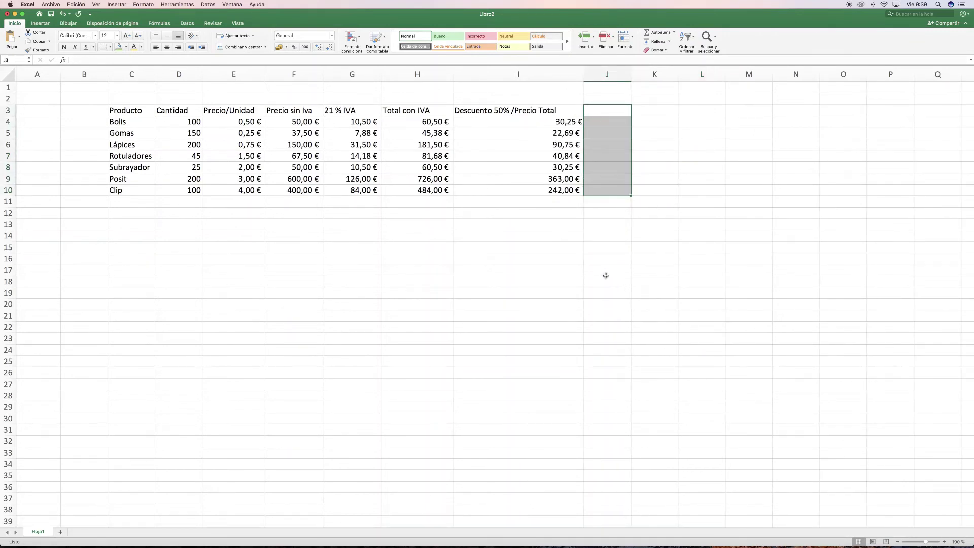
left_click(605, 276)
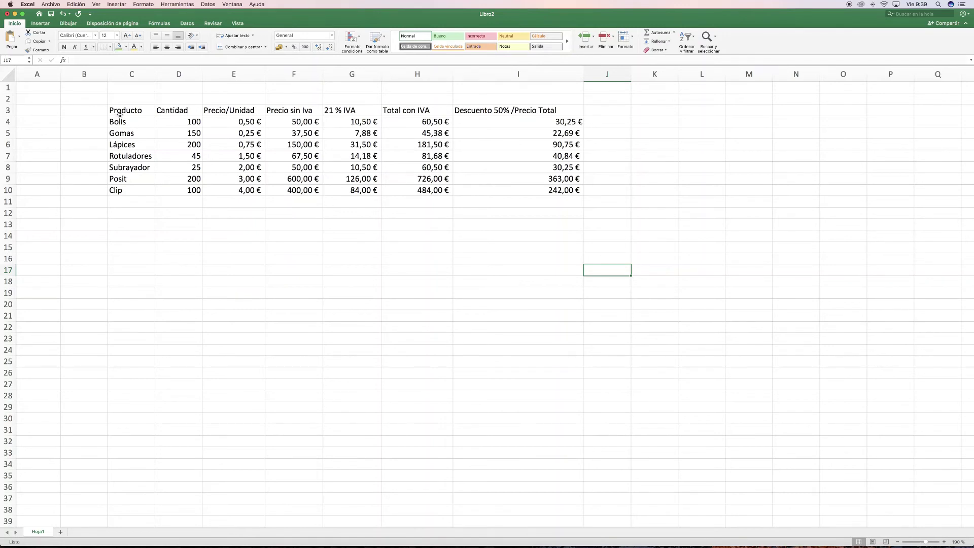
Apply all borders (Todos los bordes) to the whole price table C3:I10
left_click_drag(117, 111, 502, 193)
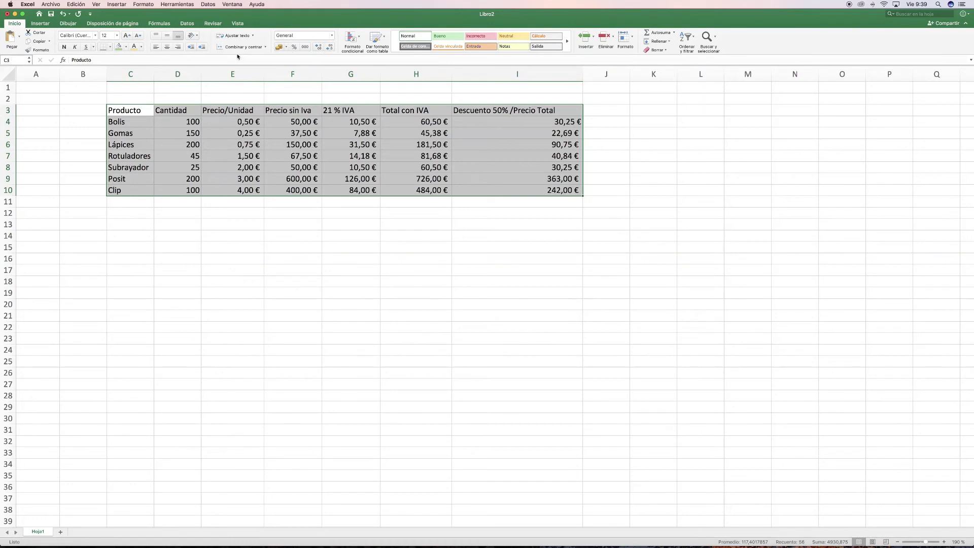
left_click(110, 47)
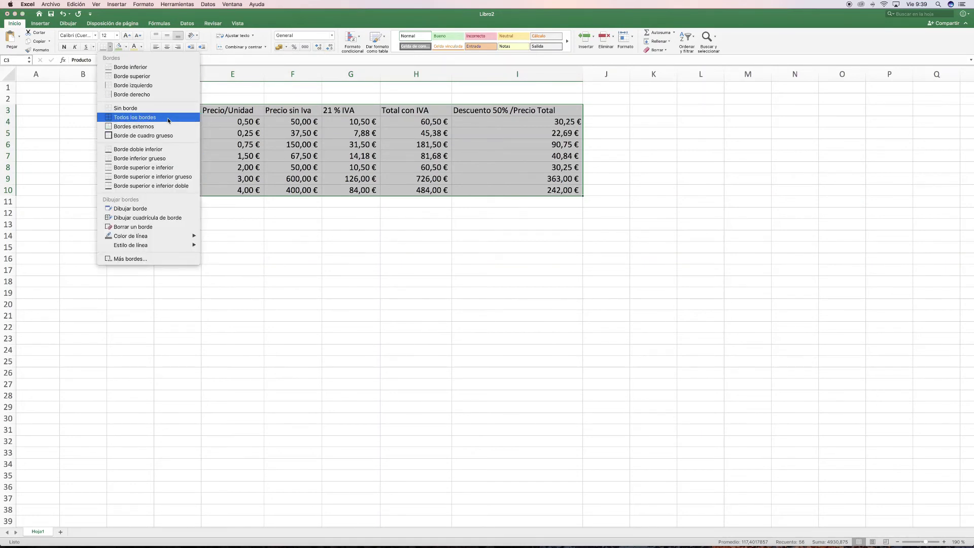
left_click(152, 118)
scroll(273, 215, "down", 1)
left_click(342, 269)
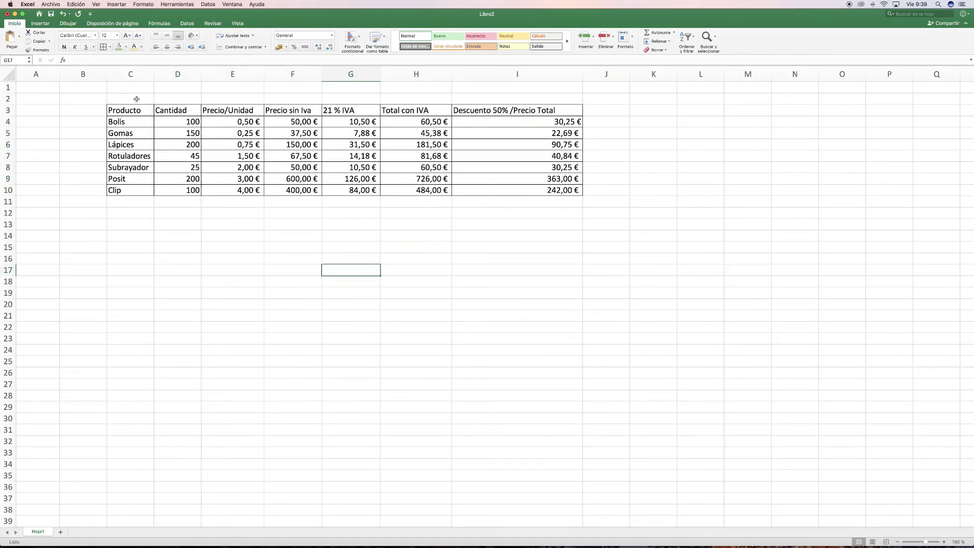
Merge and centre D2:H2 above the table and enter the title "EJERCICO SUMA, RESTA Y TANTO POR CIENTO"
left_click_drag(174, 97, 446, 99)
left_click(240, 47)
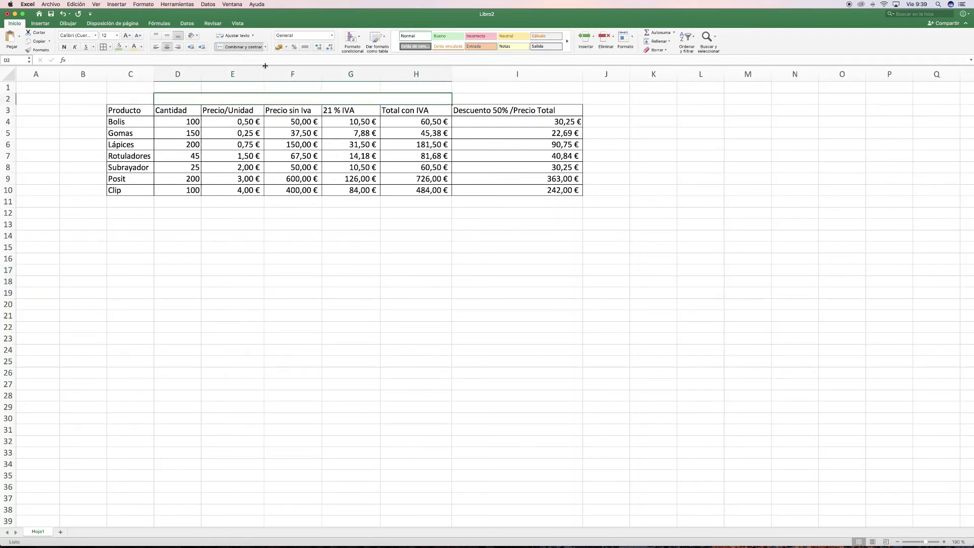
type("EJERCCIO")
key("BackSpace")
key("BackSpace")
key("BackSpace")
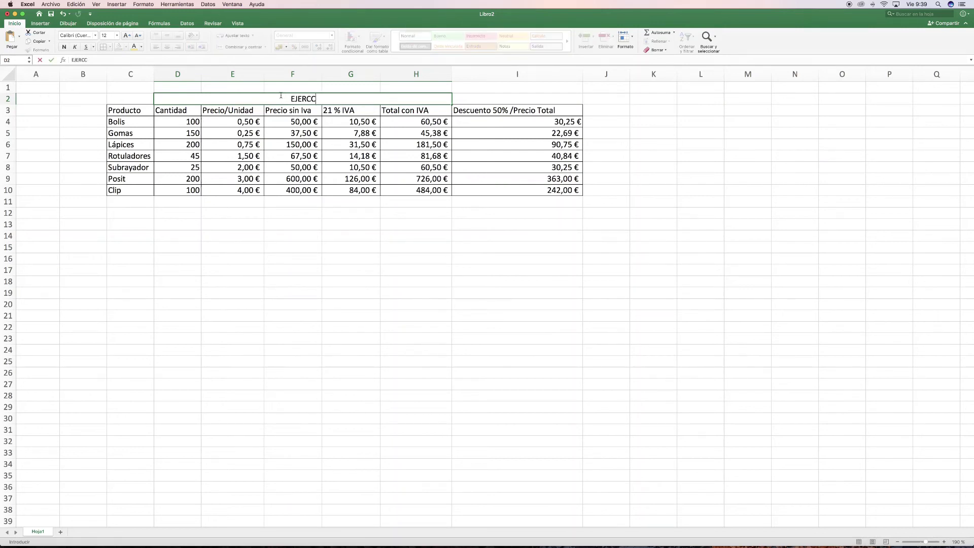
type("ICO SUMA, RESTA Y ")
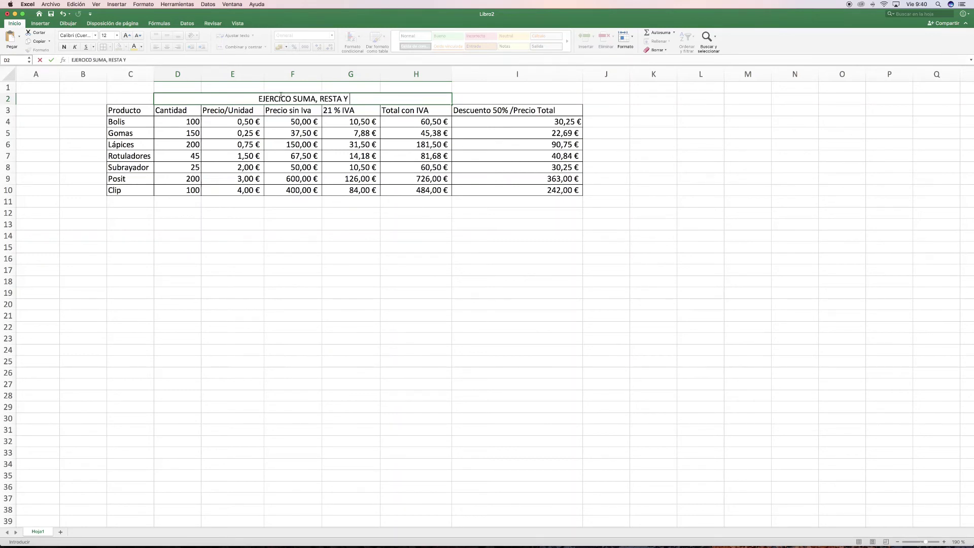
type("TANTO POR CI")
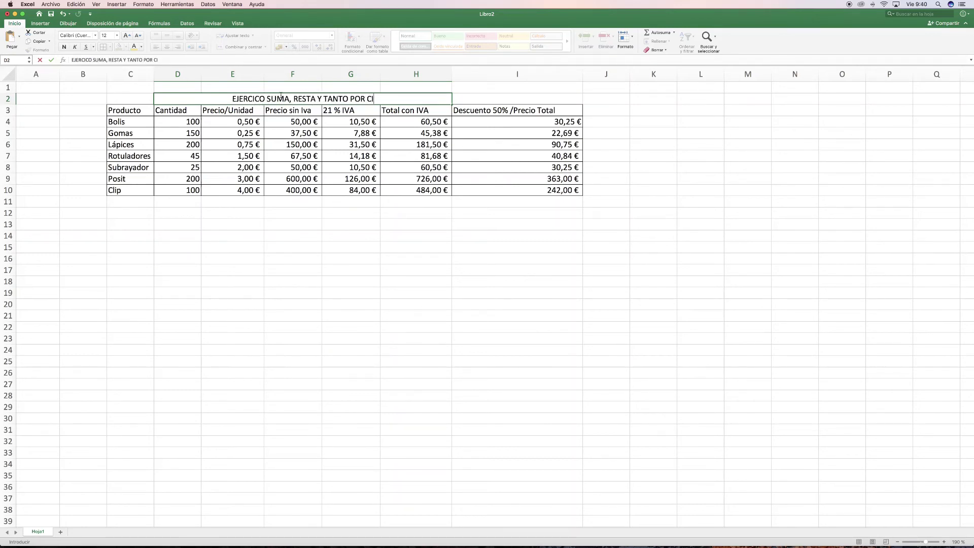
type("ENT")
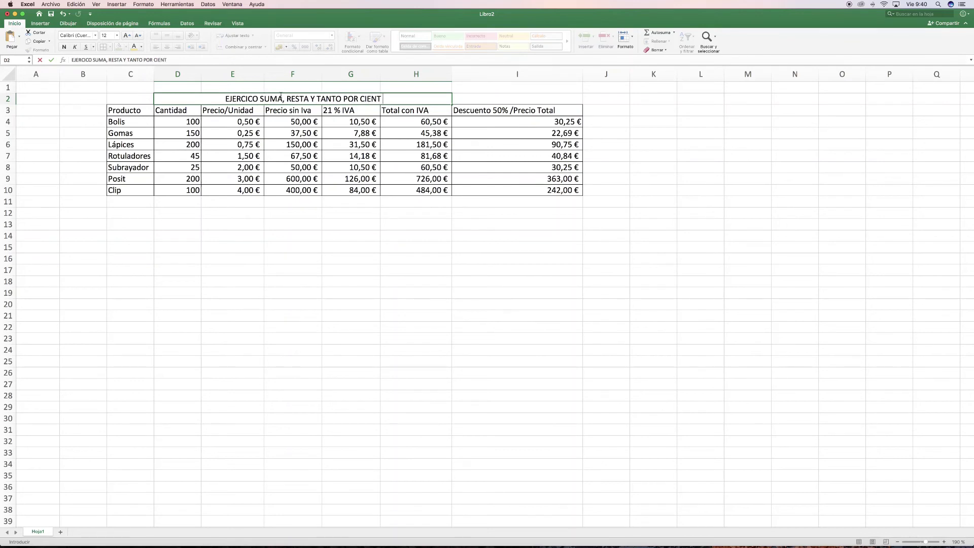
type("O")
left_click(336, 358)
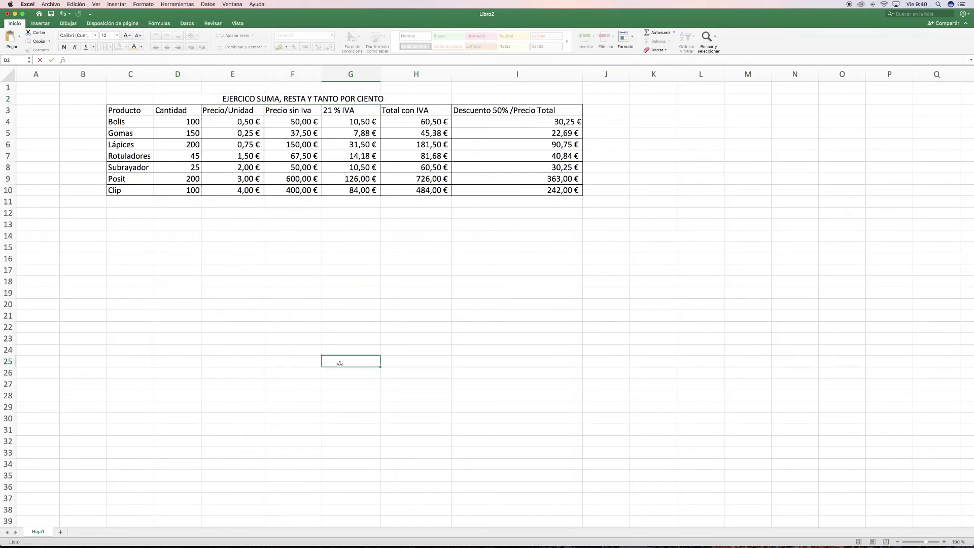
Apply a thick box border (Borde de cuadro grueso) around the merged title cell D2:H2
left_click(355, 97)
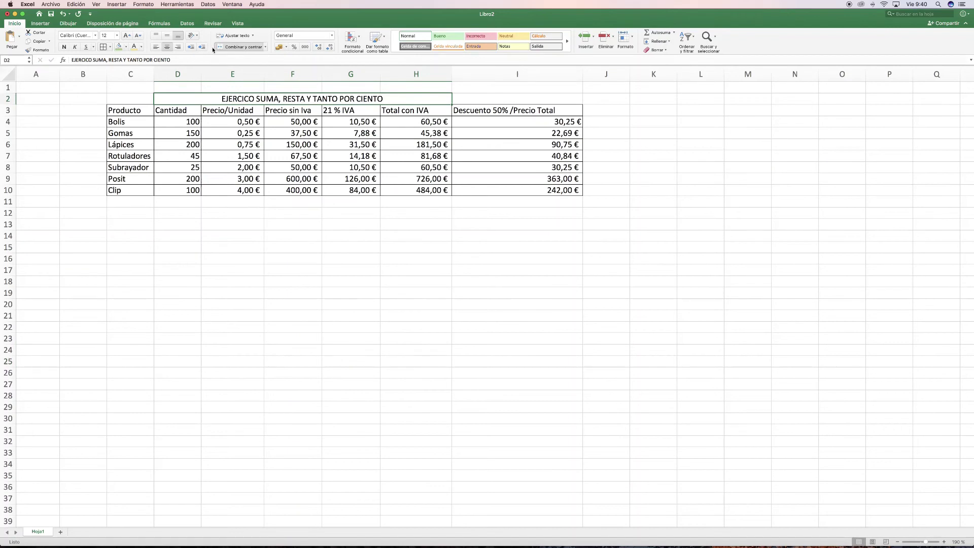
left_click(111, 49)
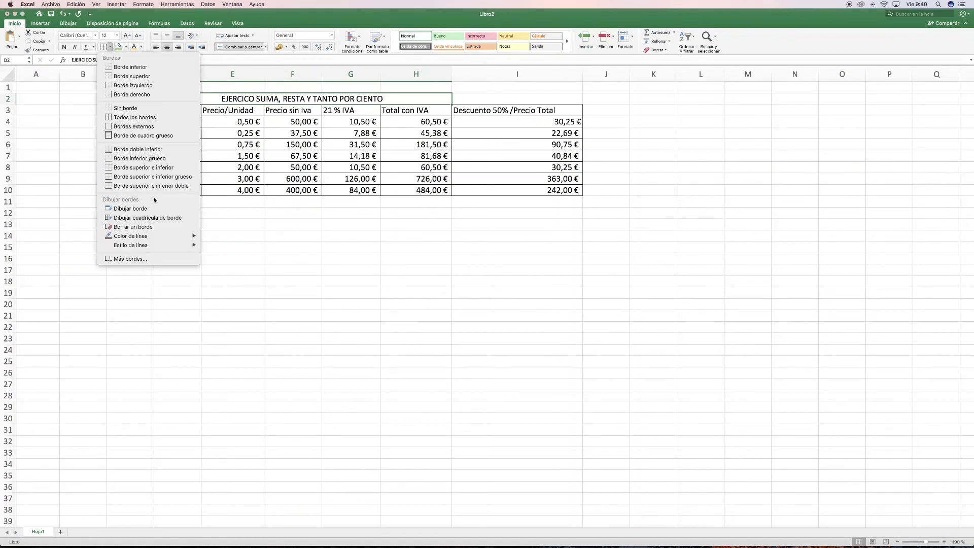
left_click(132, 135)
left_click(380, 328)
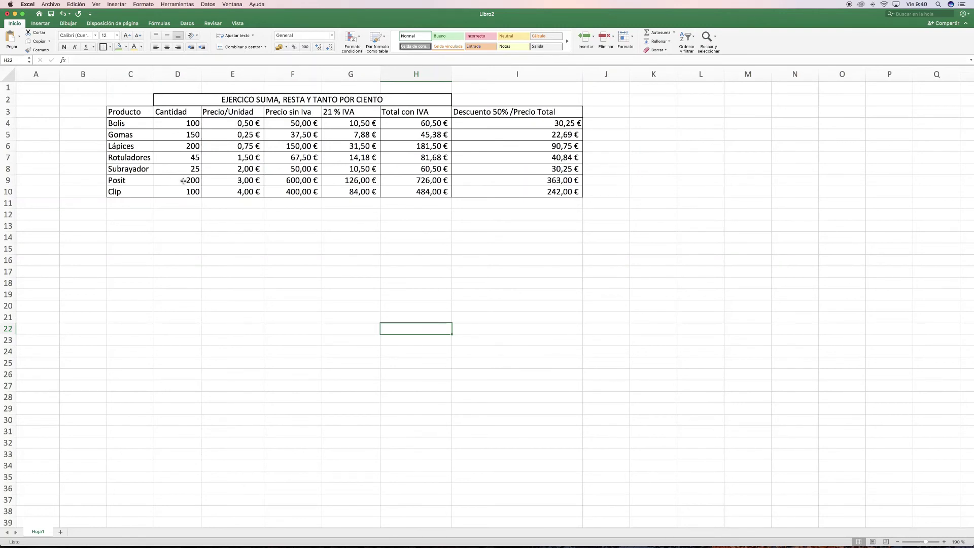
Try a light gold font colour on the Producto column C3:C10 and undo it
left_click_drag(138, 112, 139, 191)
left_click(134, 46)
left_click(232, 283)
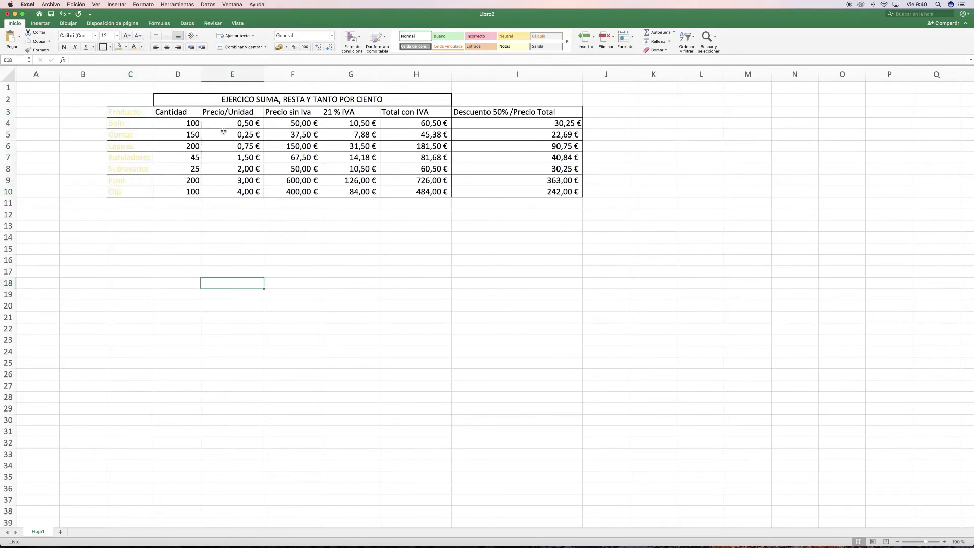
key("super+z")
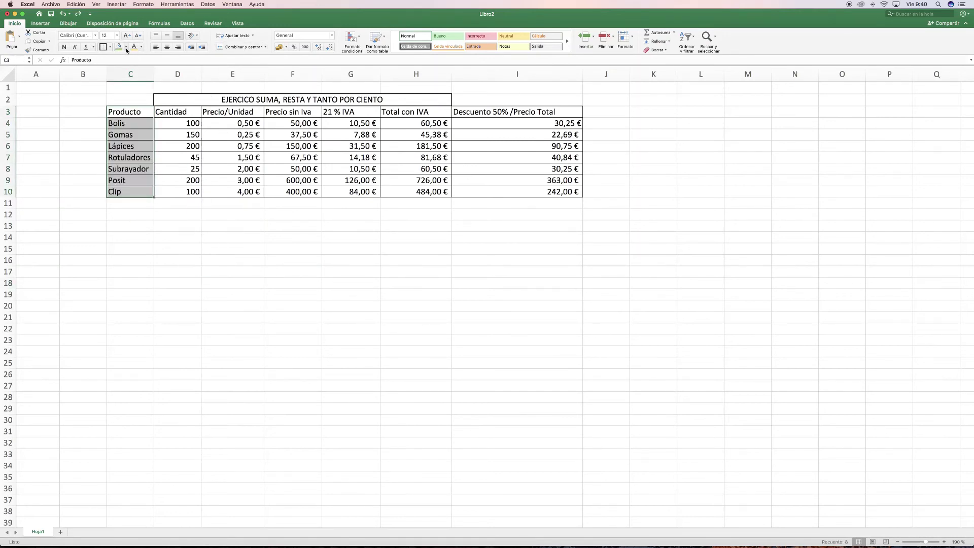
Fill the Producto column C3:C10 with light gold
left_click(126, 47)
left_click(172, 99)
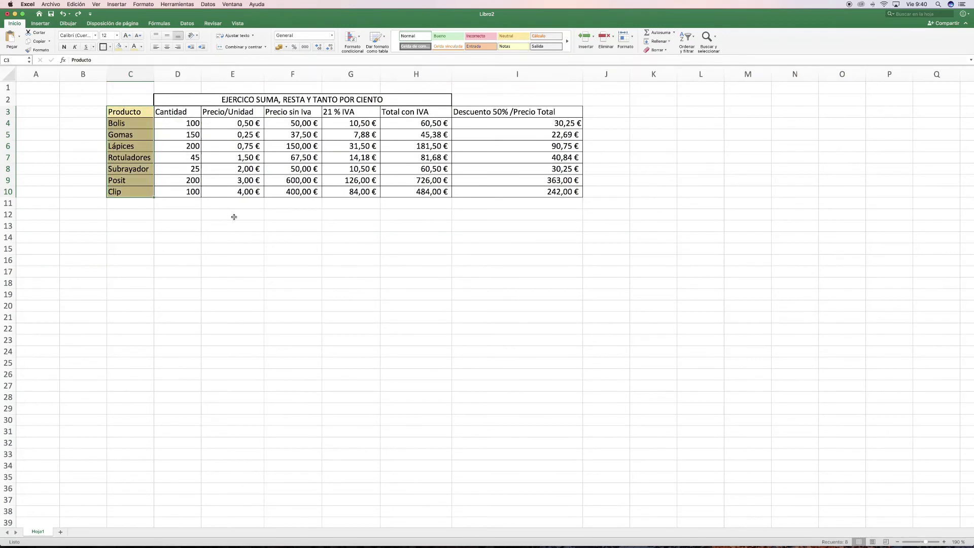
left_click(250, 247)
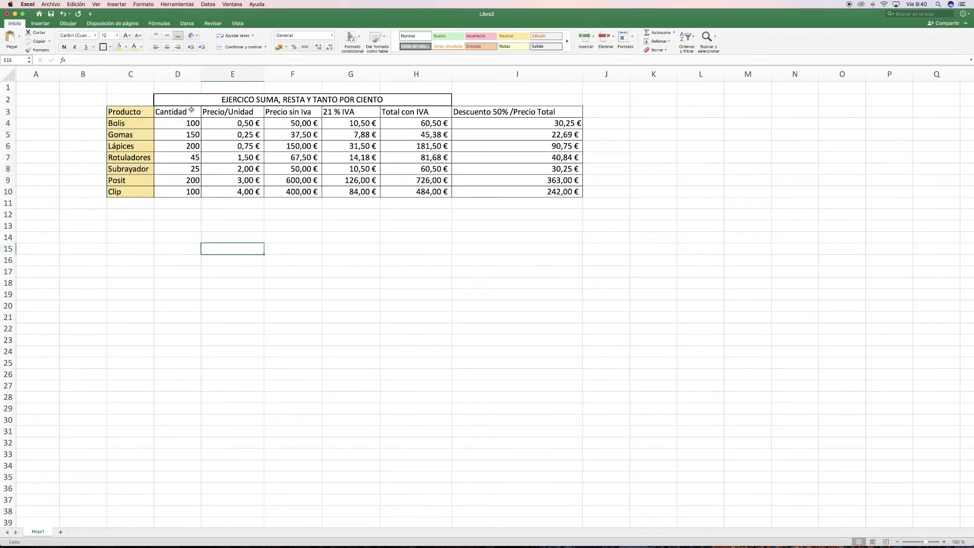
Try a light blue fill on the Cantidad column D3:D10 and undo it
left_click_drag(192, 112, 197, 191)
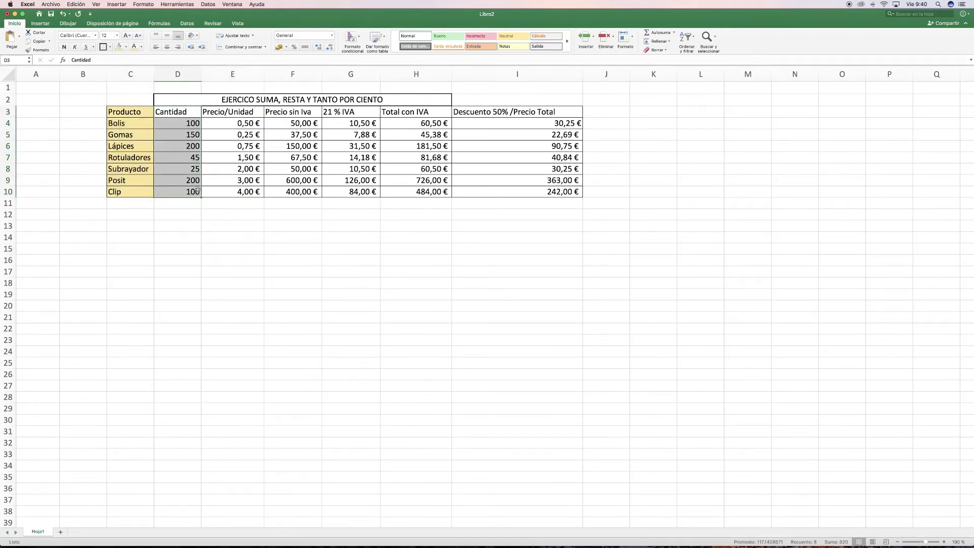
left_click(127, 47)
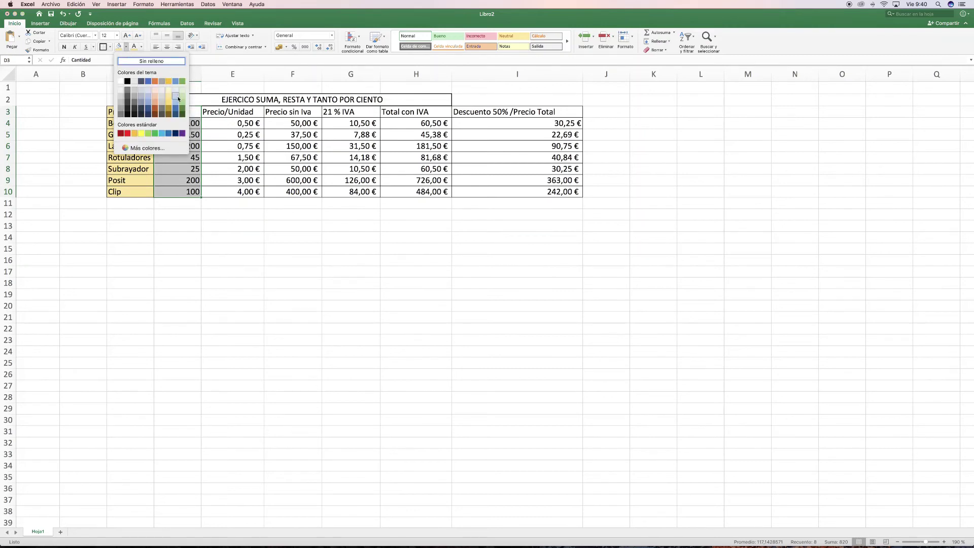
left_click(175, 97)
left_click(345, 246)
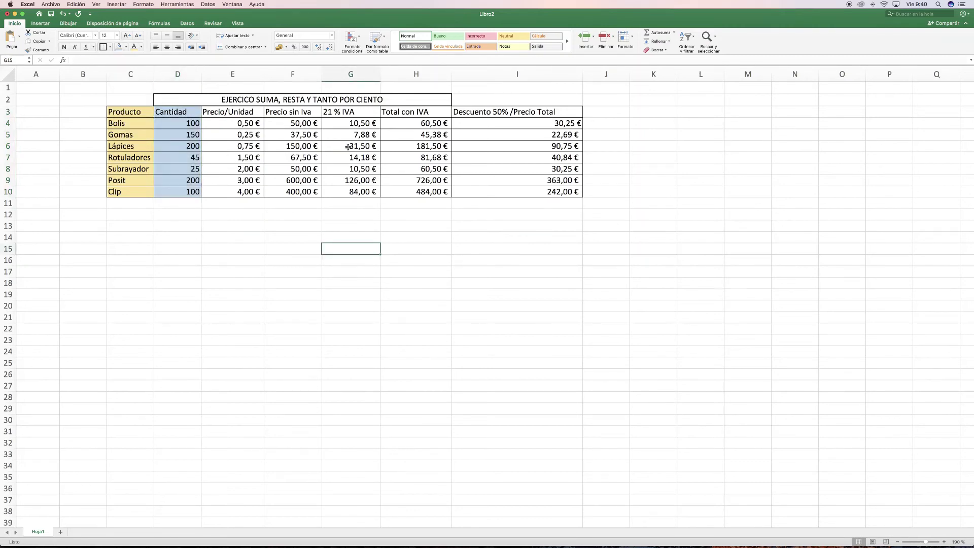
left_click_drag(302, 112, 300, 193)
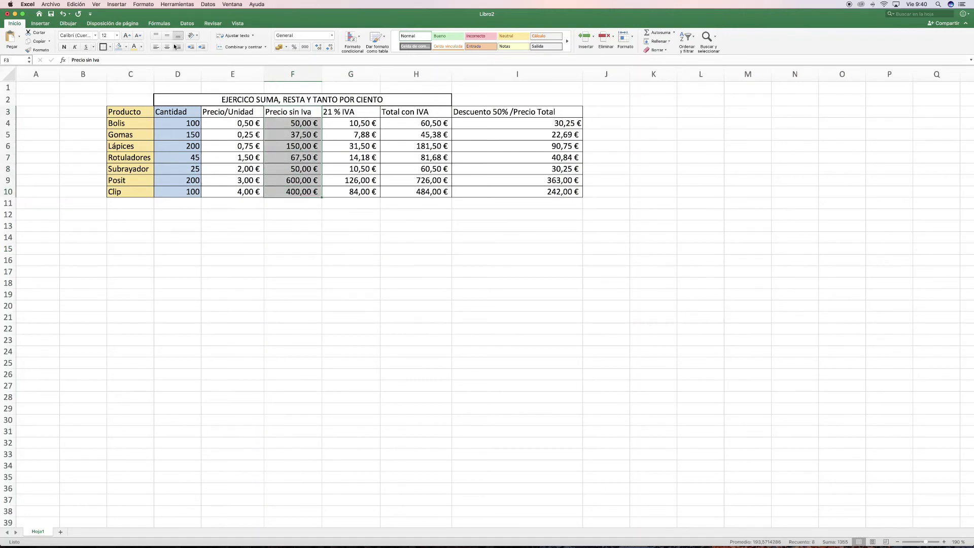
key("super+z")
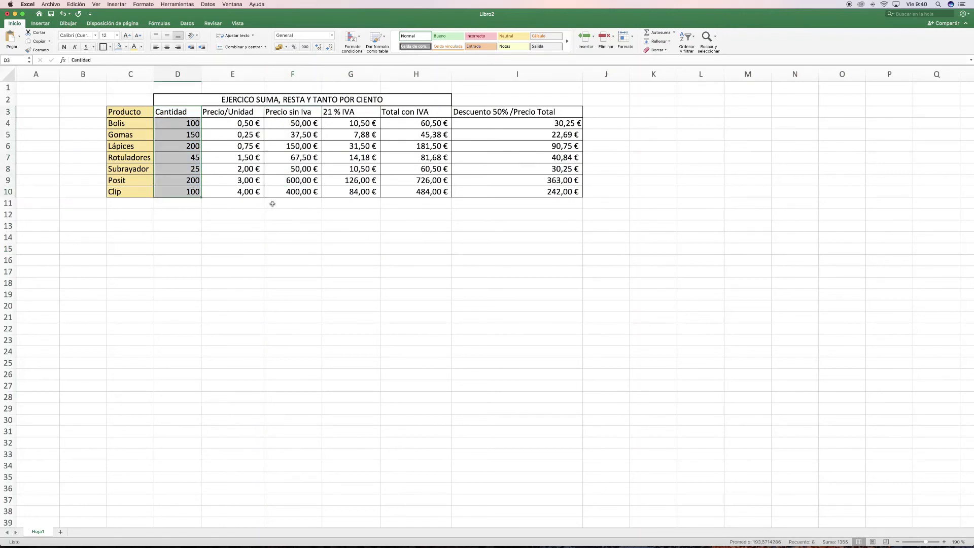
left_click(306, 231)
Fill the Precio sin Iva column F3:F10 with light blue
left_click_drag(307, 112, 300, 192)
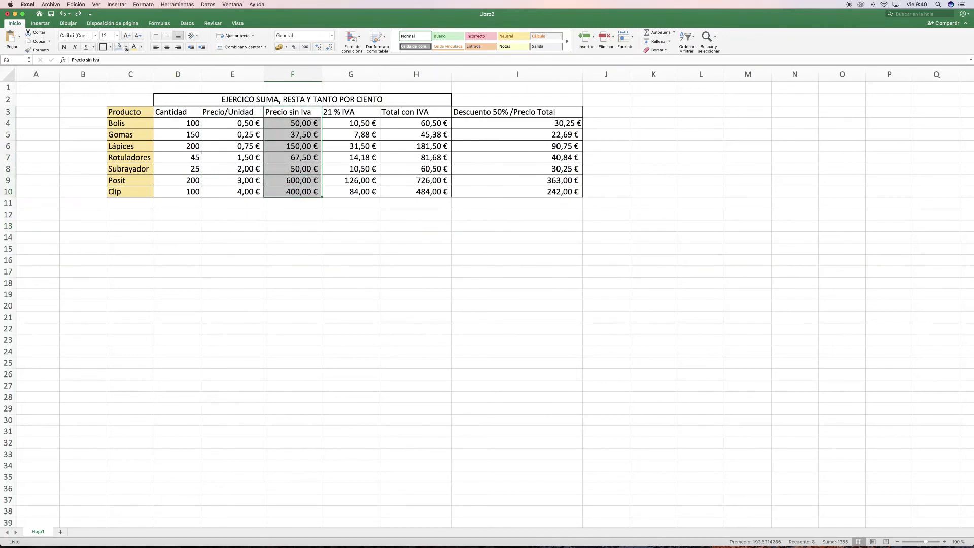
left_click(127, 48)
left_click(152, 84)
left_click(350, 226)
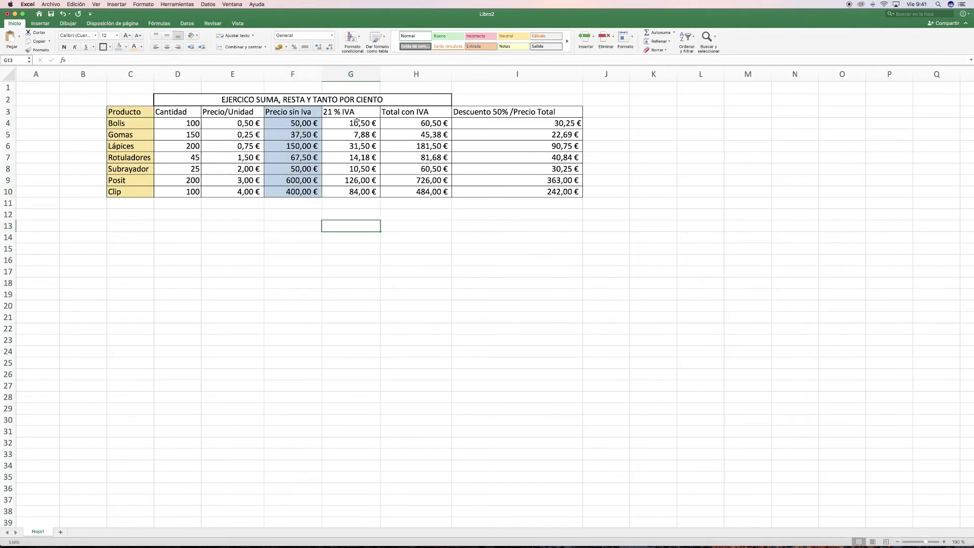
Fill the 21 % IVA column G3:G10 with a custom salmon red from the colour wheel
left_click_drag(350, 111, 365, 192)
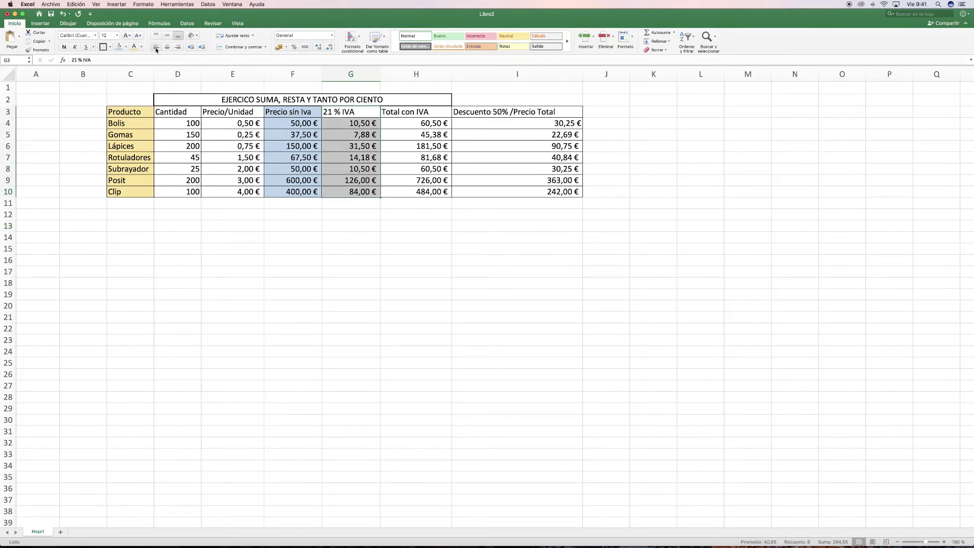
left_click(126, 48)
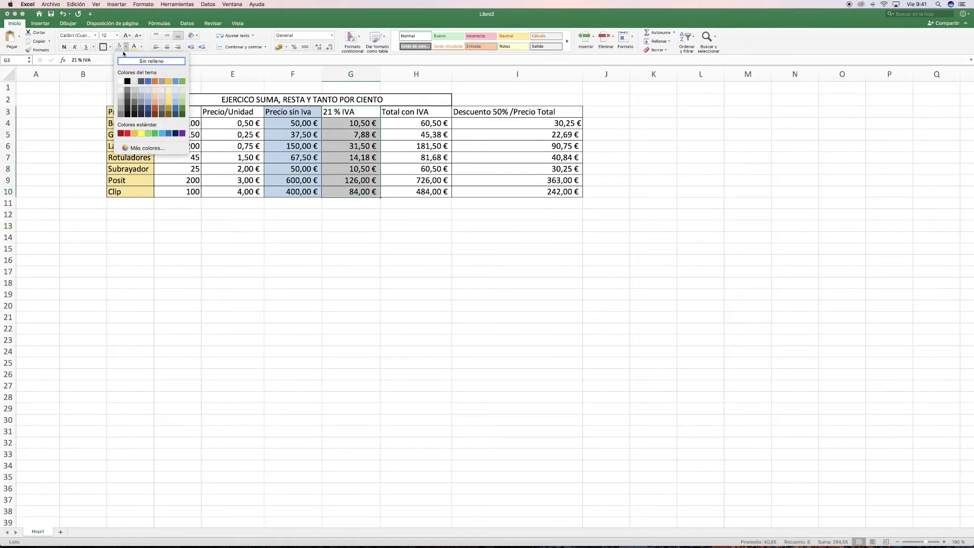
key("Return")
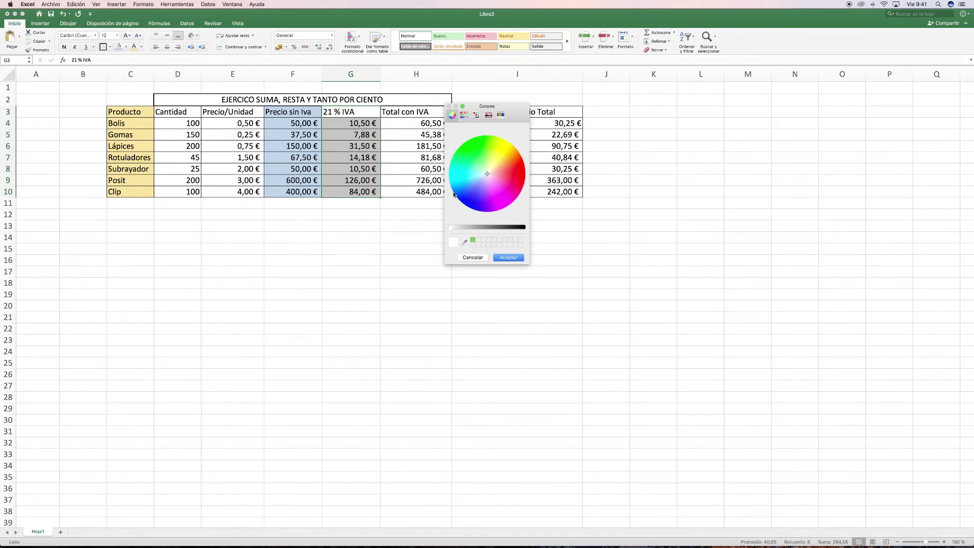
left_click(503, 173)
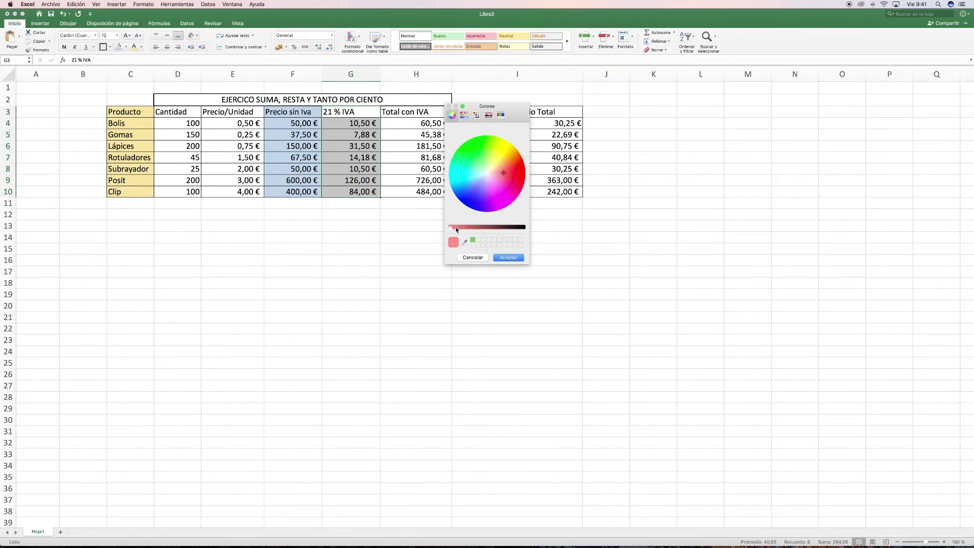
left_click(456, 228)
left_click(526, 175)
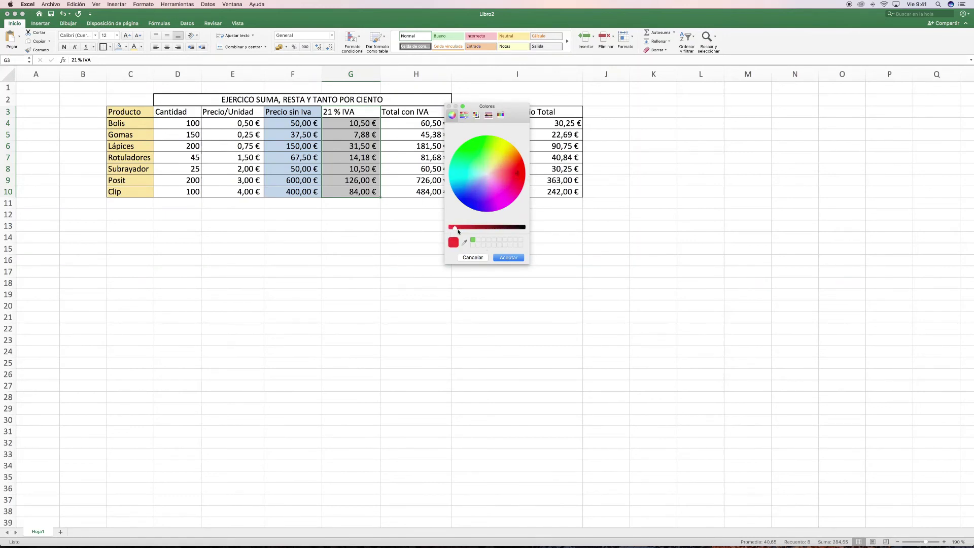
left_click_drag(455, 230, 453, 229)
left_click(506, 167)
left_click(498, 256)
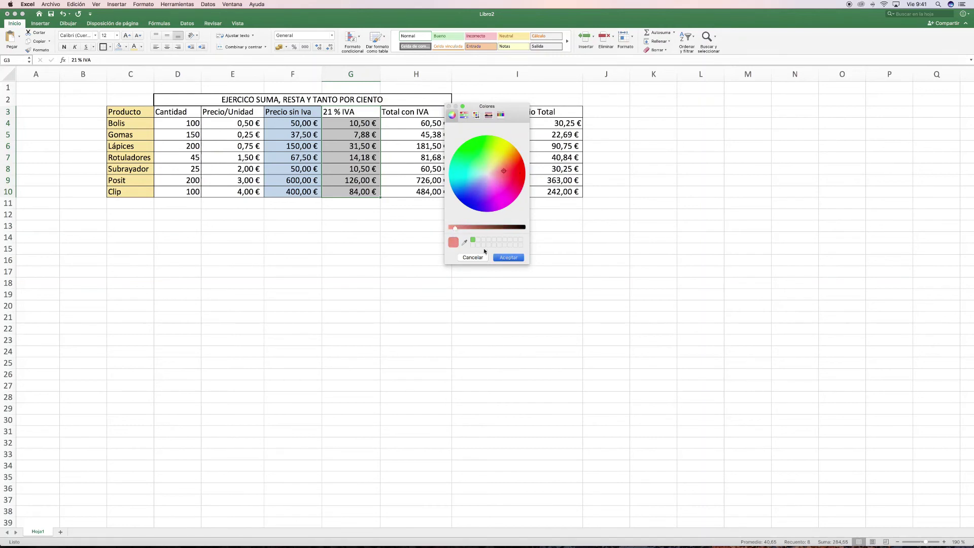
left_click(385, 248)
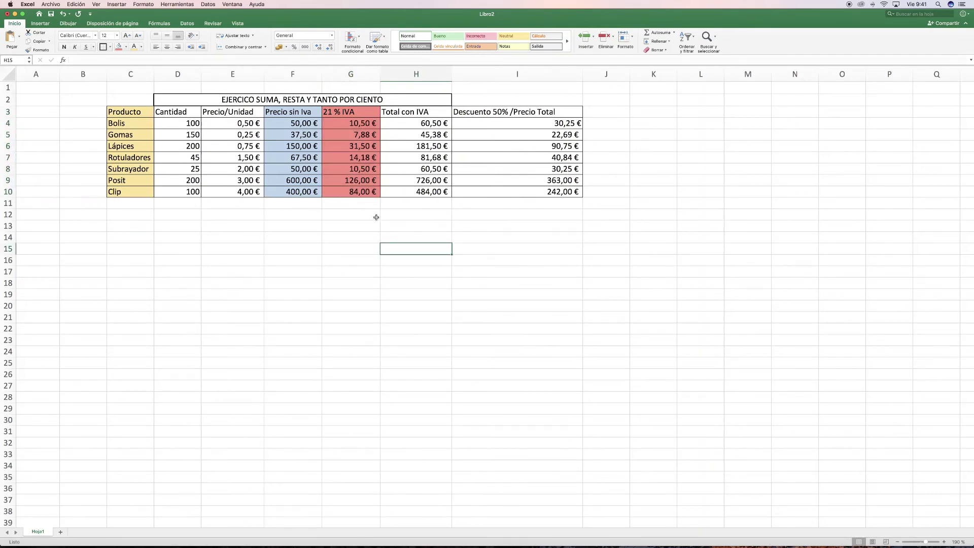
Fill the Total con IVA column H3:H10 with a custom red, stronger than the 21 % IVA column's salmon
left_click_drag(431, 112, 424, 192)
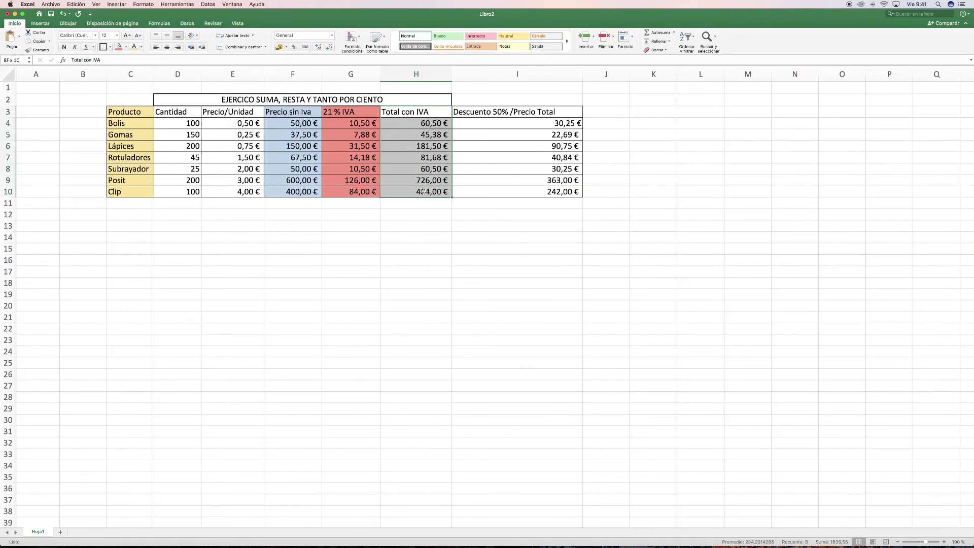
left_click(126, 47)
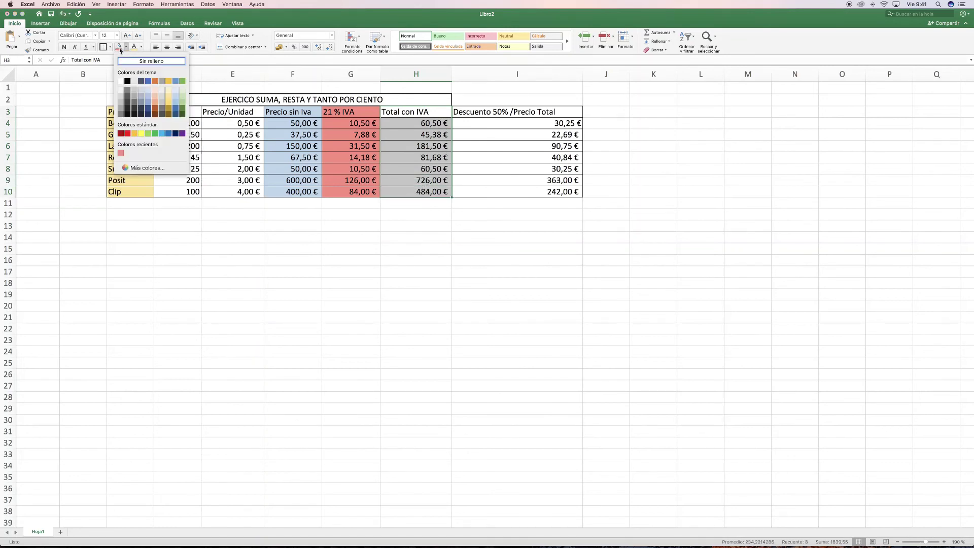
left_click(121, 50)
left_click(126, 47)
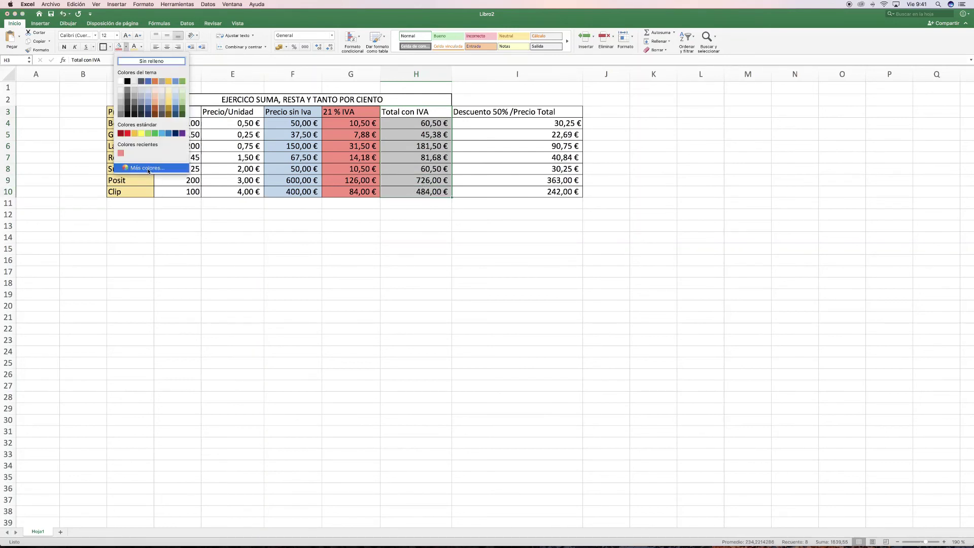
left_click(149, 173)
left_click(498, 173)
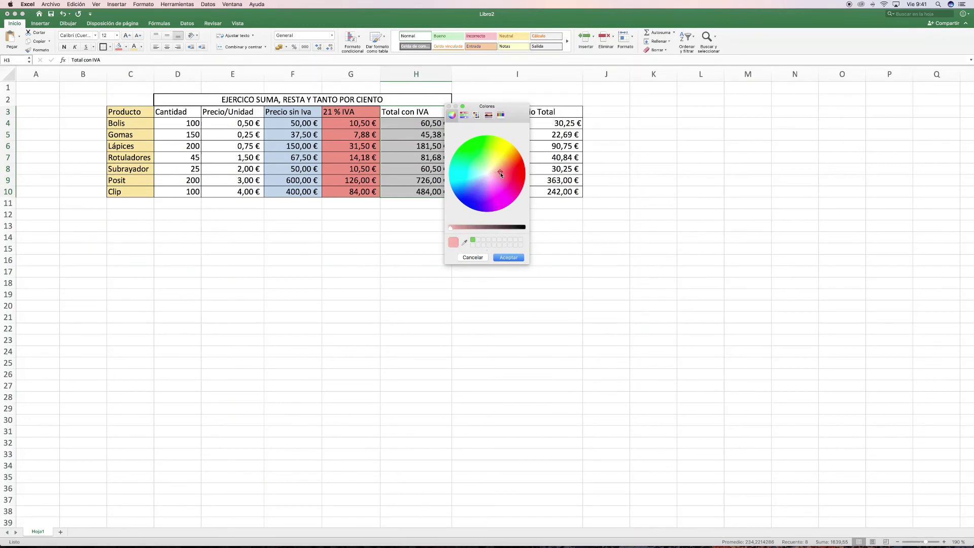
left_click(506, 169)
left_click(509, 170)
left_click(511, 175)
left_click(510, 257)
left_click(450, 251)
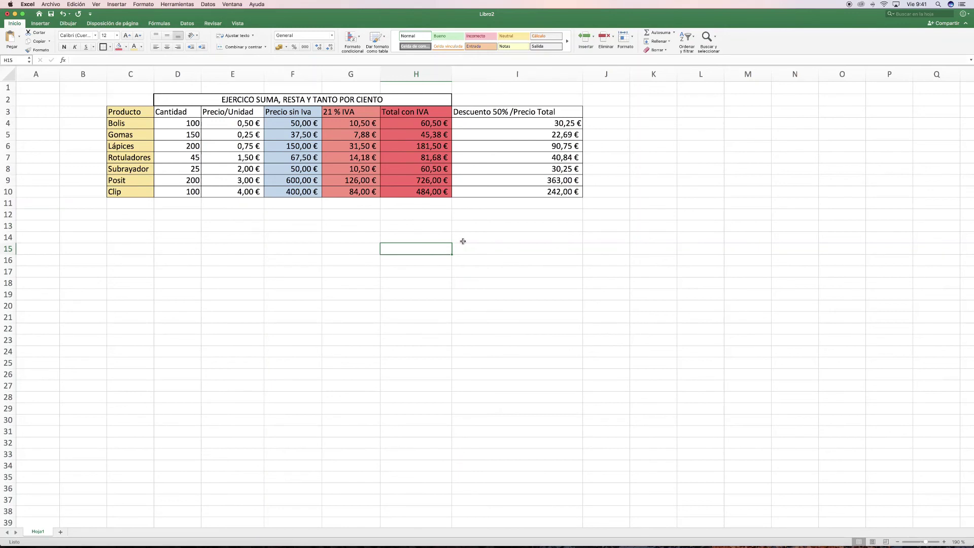
Fill the Descuento 50% /Precio Total column I3:I10 with light green
left_click_drag(475, 109, 534, 190)
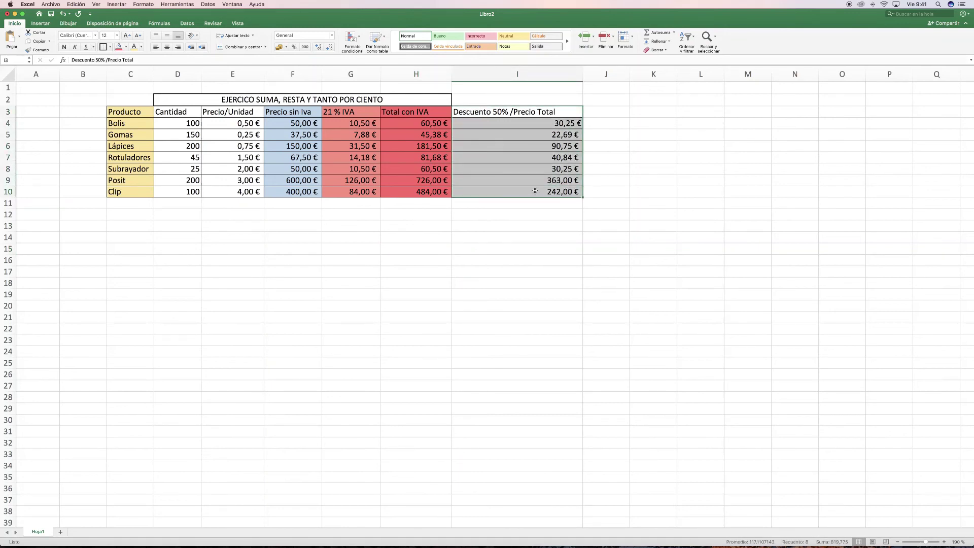
left_click(126, 47)
left_click(183, 96)
left_click(570, 254)
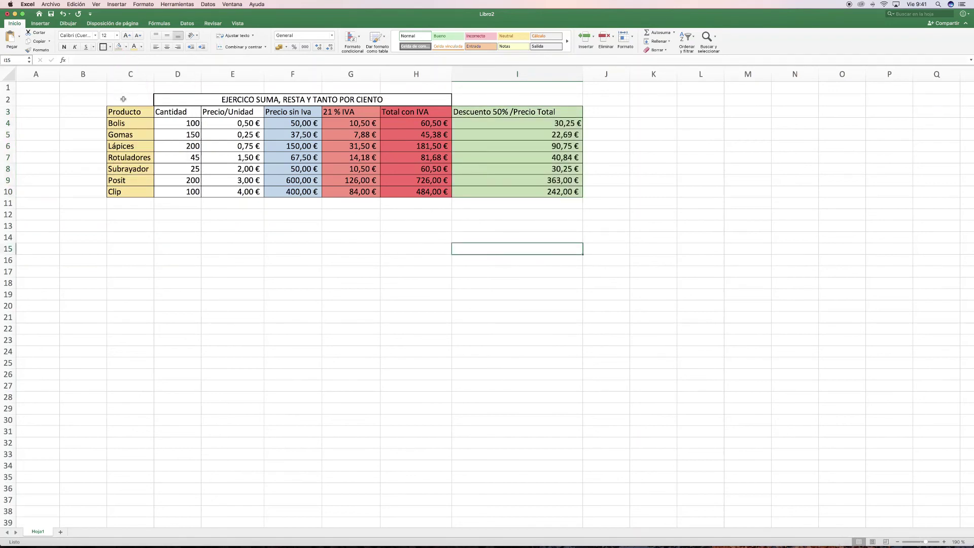
Merge and centre the title across C2:I2 and apply a border around the merged cell
left_click_drag(122, 99, 499, 100)
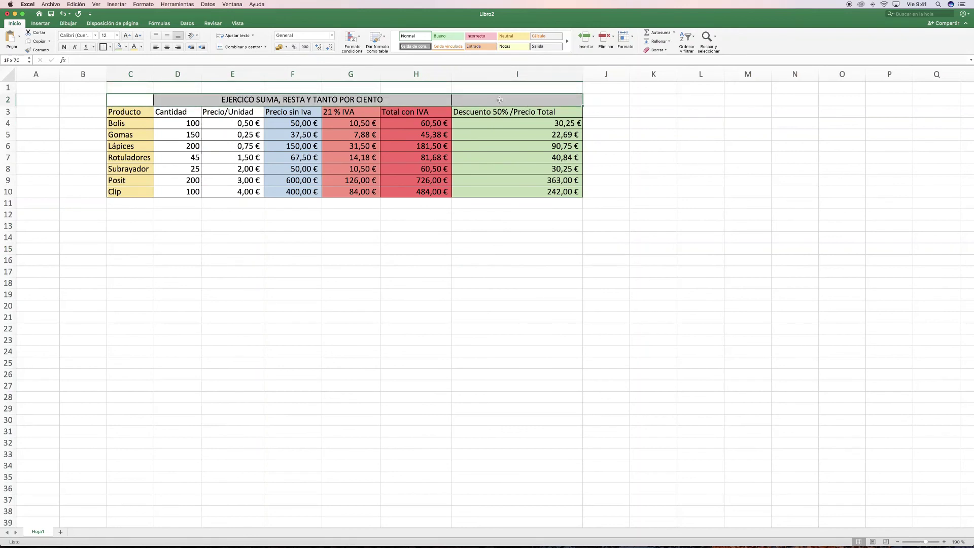
left_click(247, 47)
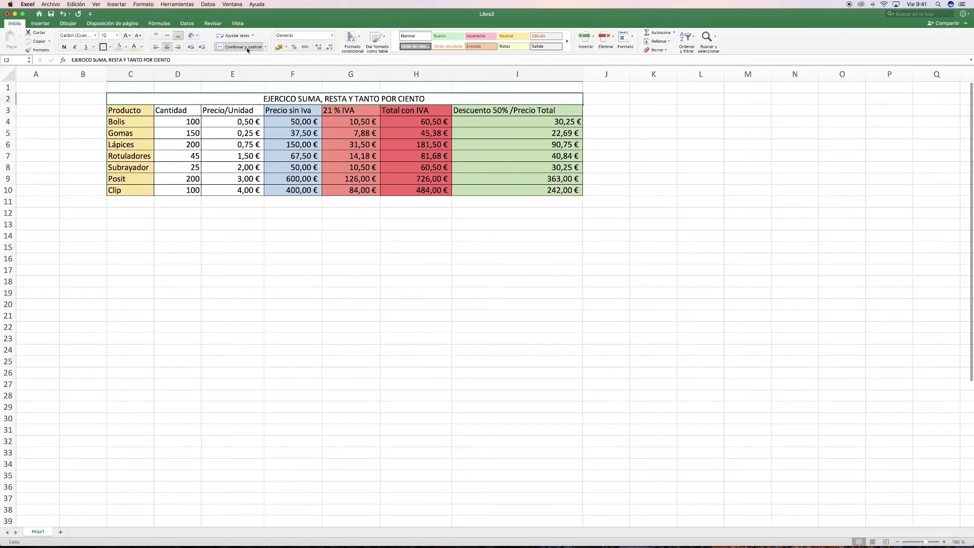
left_click(103, 47)
left_click(561, 306)
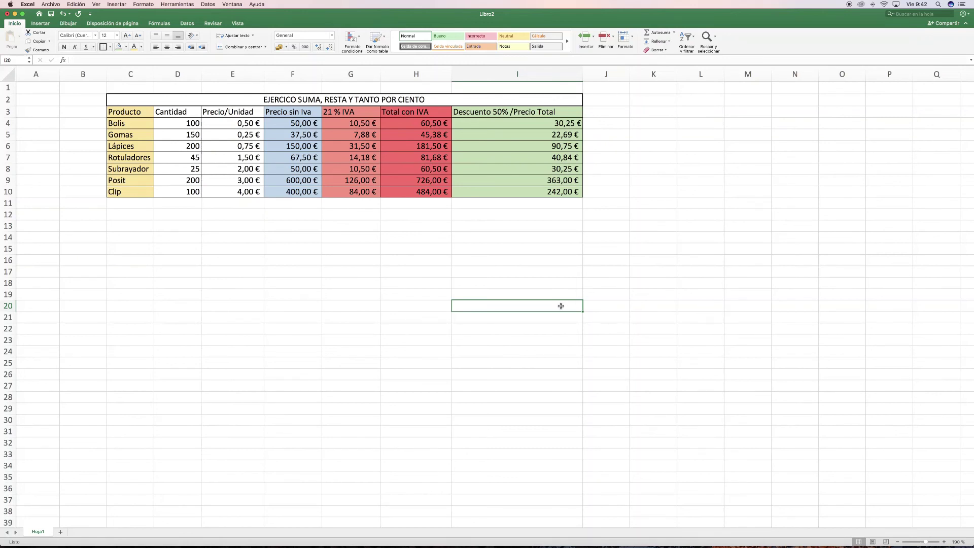
left_click(635, 273)
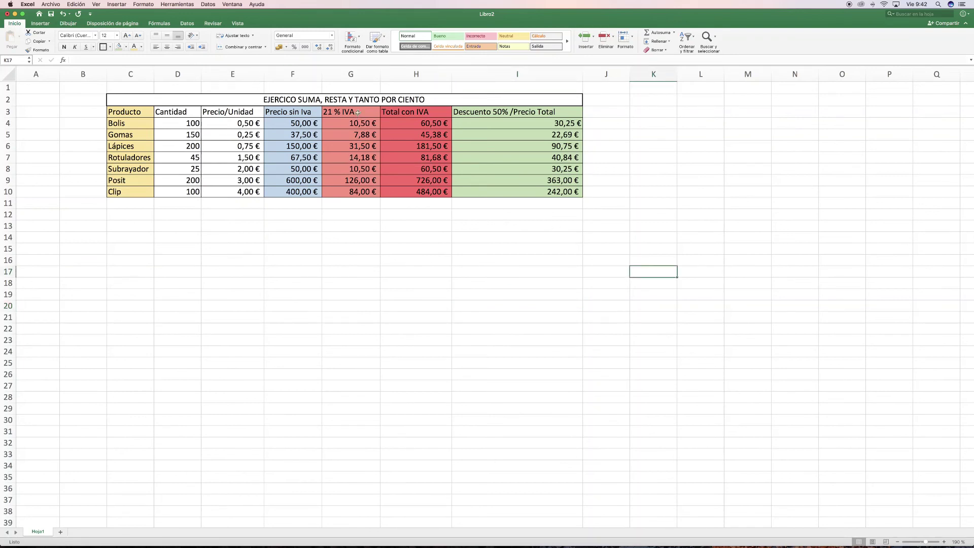
Review the 21 % IVA, Total con IVA and Descuento 50% /Precio Total columns from row 3 to row 10
left_click_drag(358, 113, 382, 188)
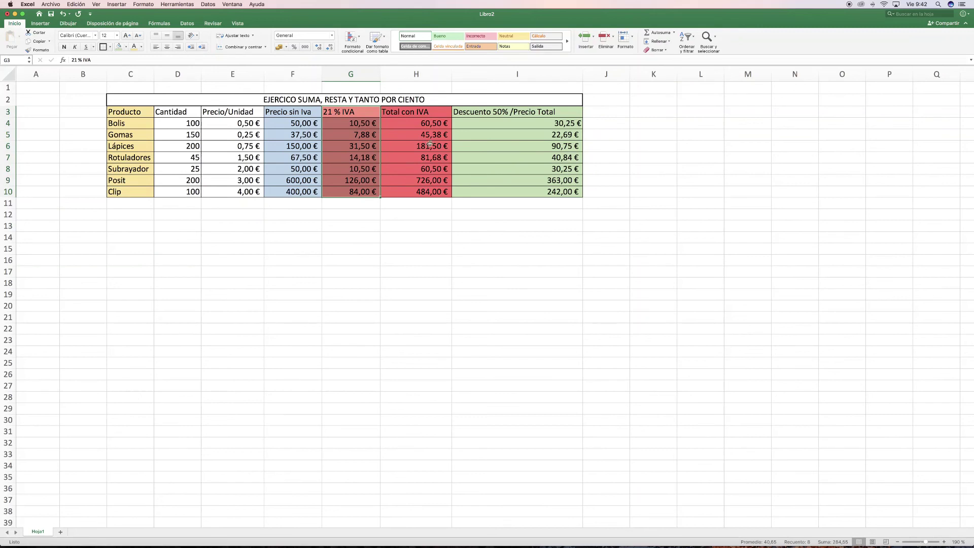
left_click_drag(429, 112, 425, 193)
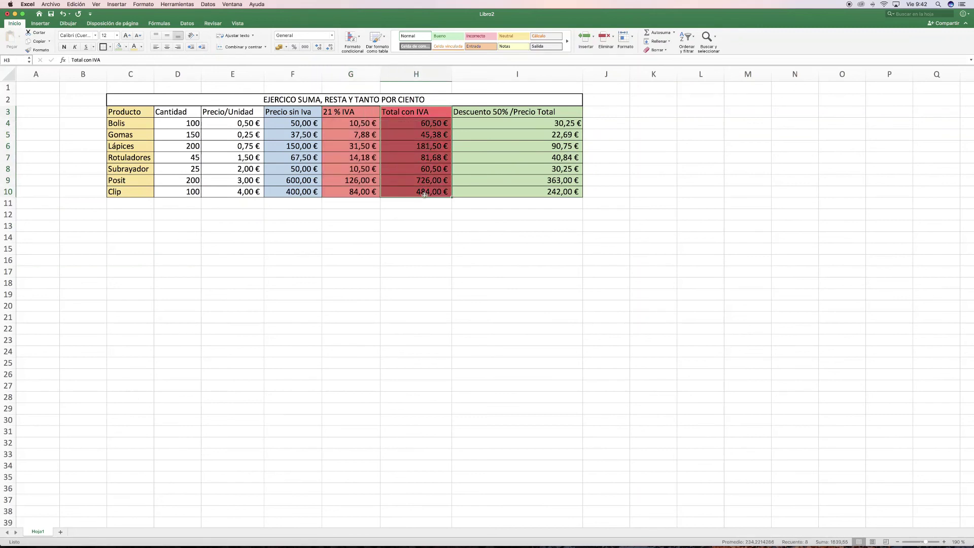
left_click(538, 238)
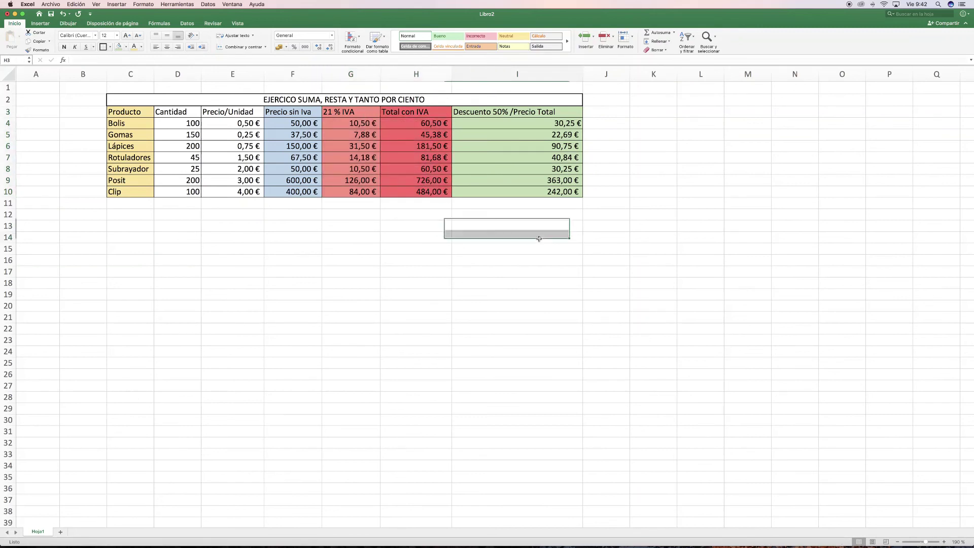
left_click(495, 110)
left_click_drag(495, 110, 528, 188)
left_click(585, 215)
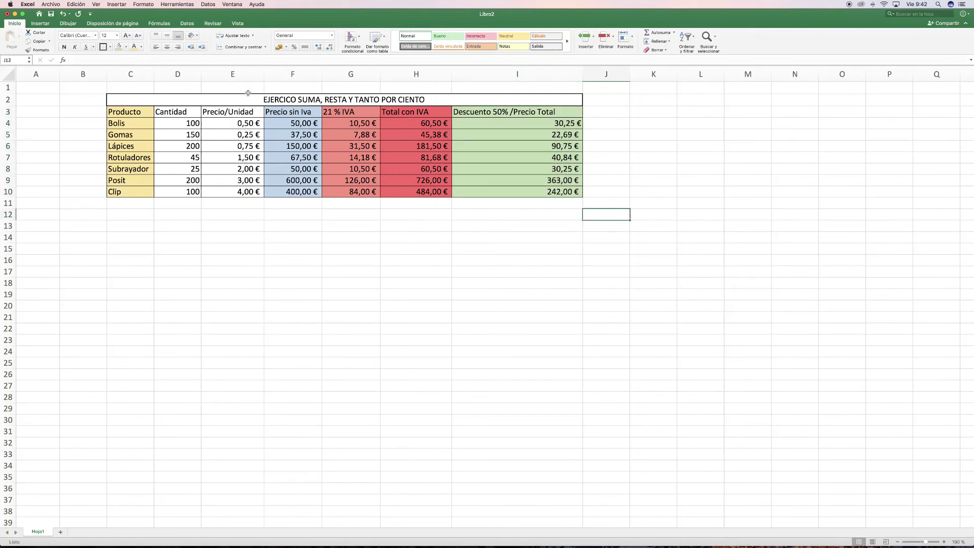
left_click(599, 192)
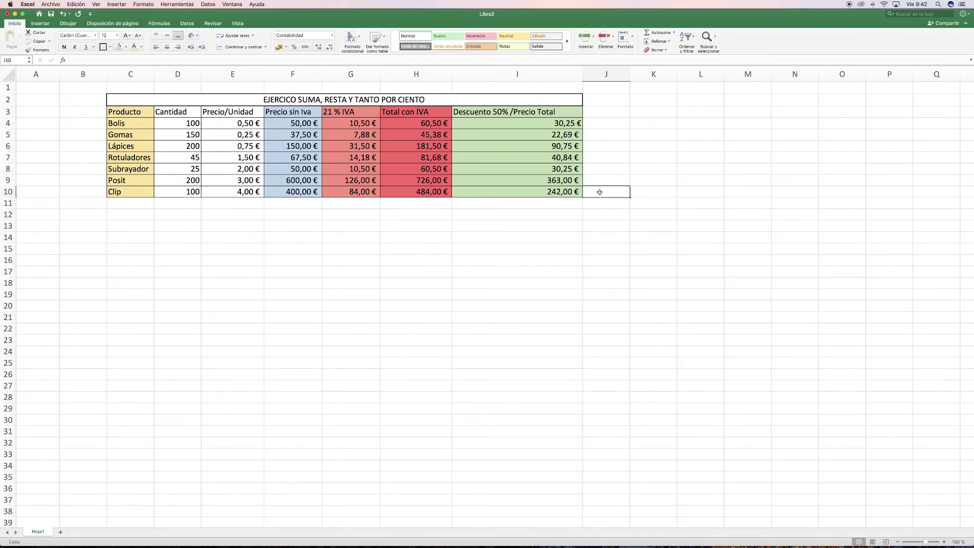
type("=I10*5")
key("BackSpace")
key("BackSpace")
key("BackSpace")
key("BackSpace")
key("BackSpace")
key("BackSpace")
left_click(674, 194)
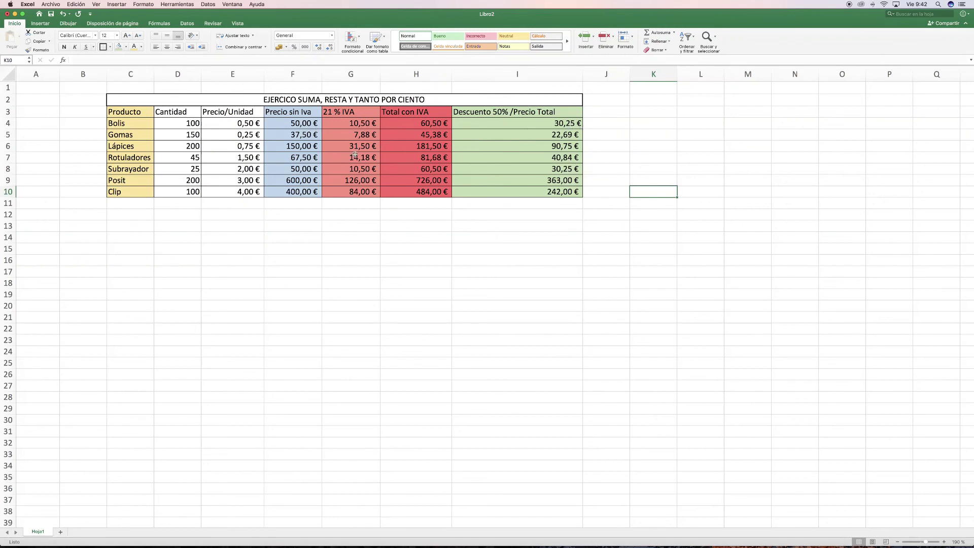
left_click(129, 127)
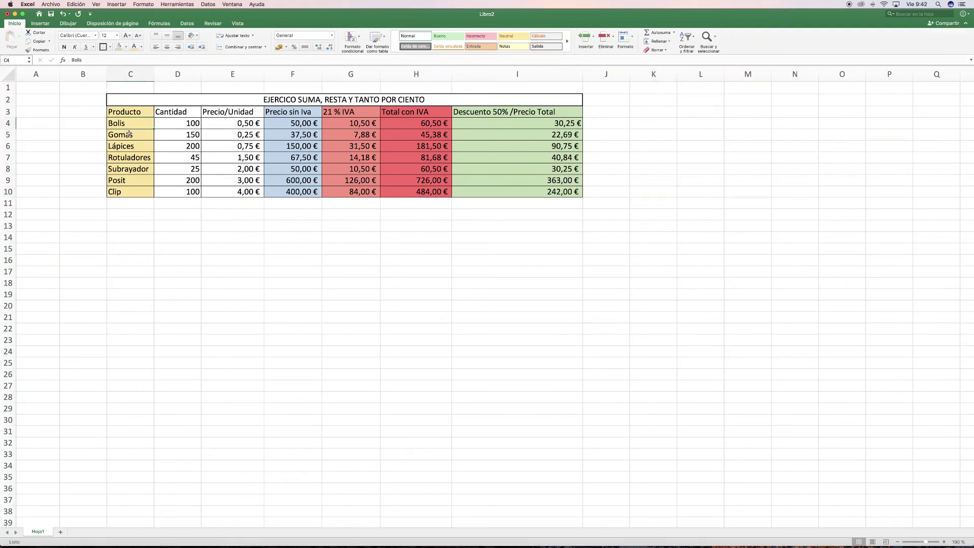
left_click(133, 135)
left_click(142, 145)
scroll(91, 114, "right", 1)
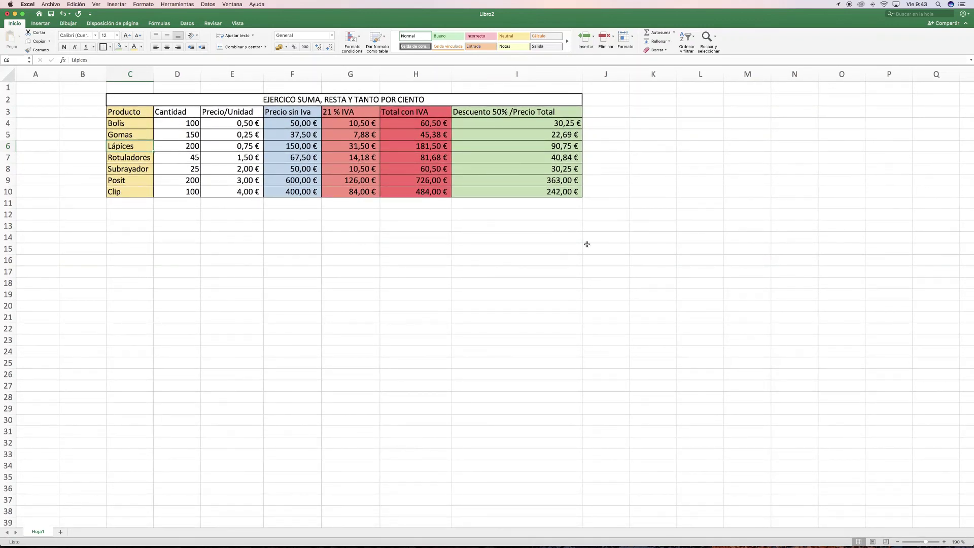
left_click(618, 193)
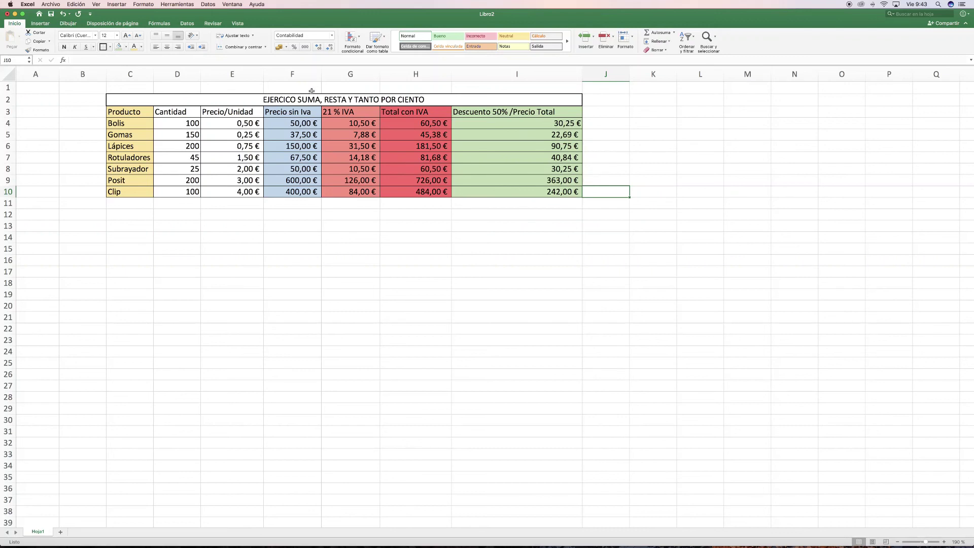
left_click(415, 74)
left_click(632, 158)
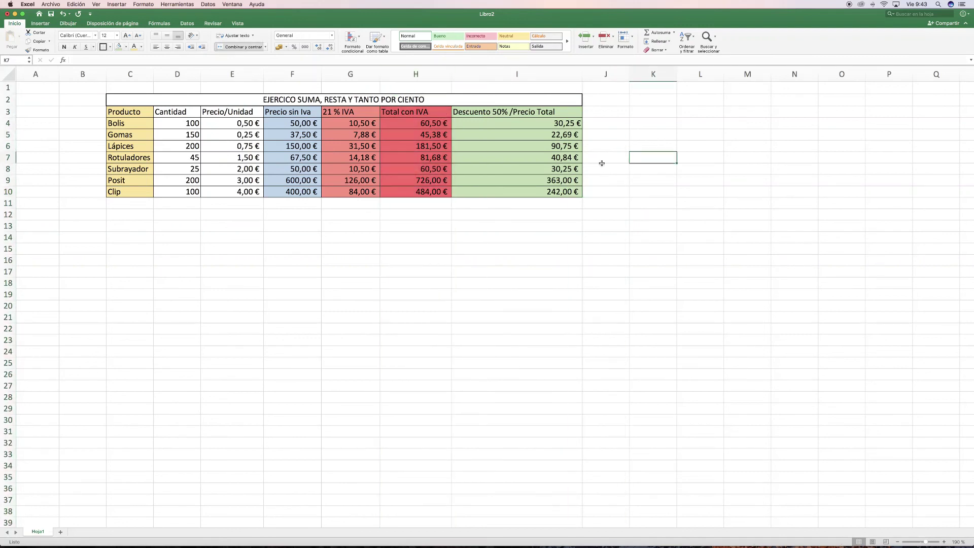
Inspect the workbook's save dialog with its name, location and format settings, and leave it without saving
left_click(51, 14)
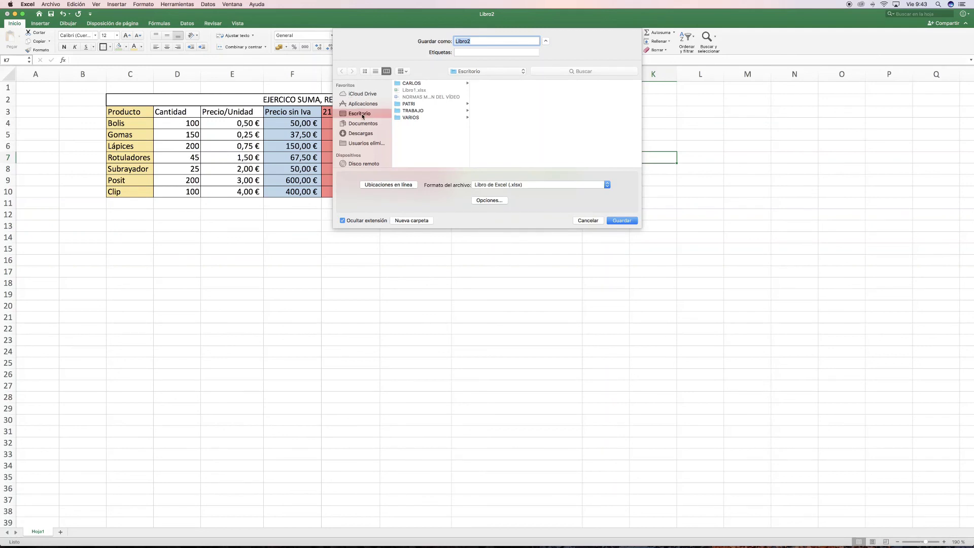
left_click(588, 221)
left_click(54, 4)
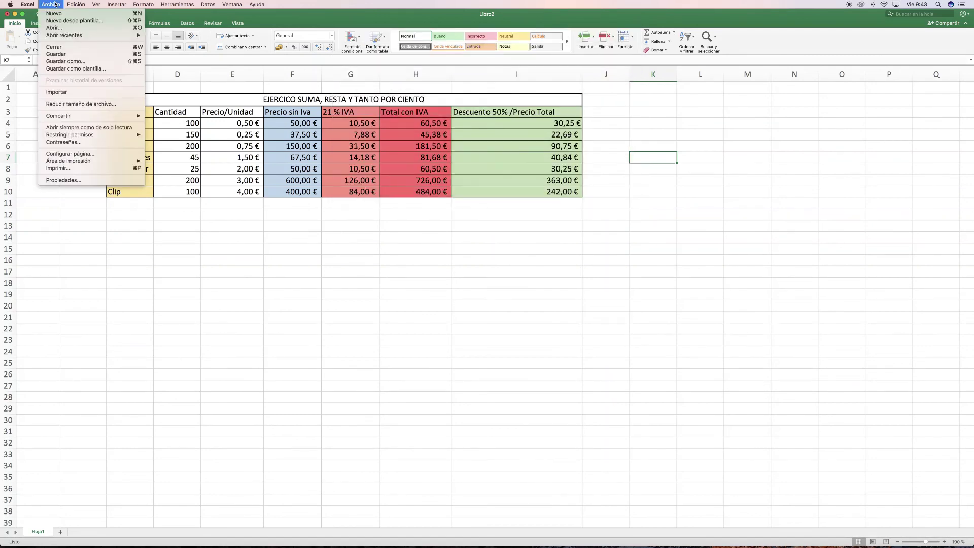
left_click(71, 54)
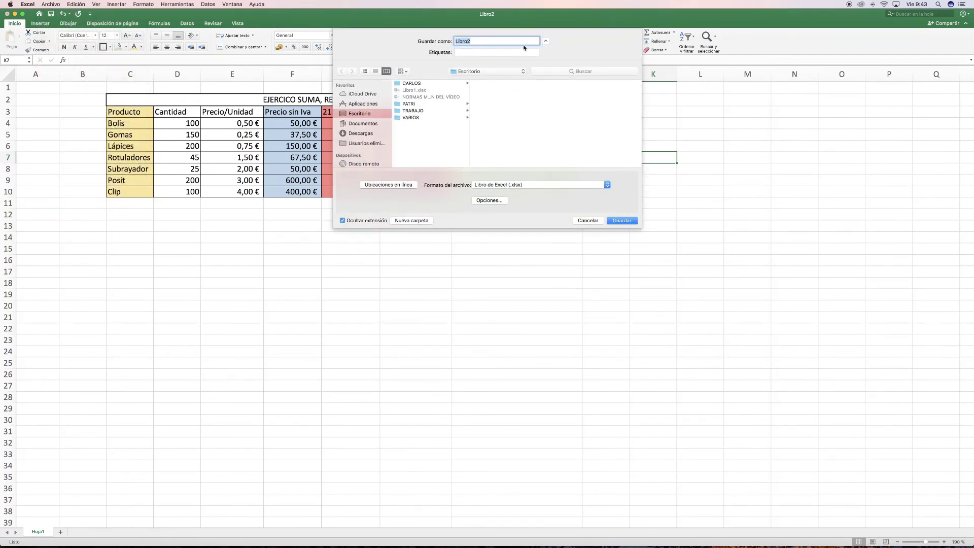
left_click(588, 220)
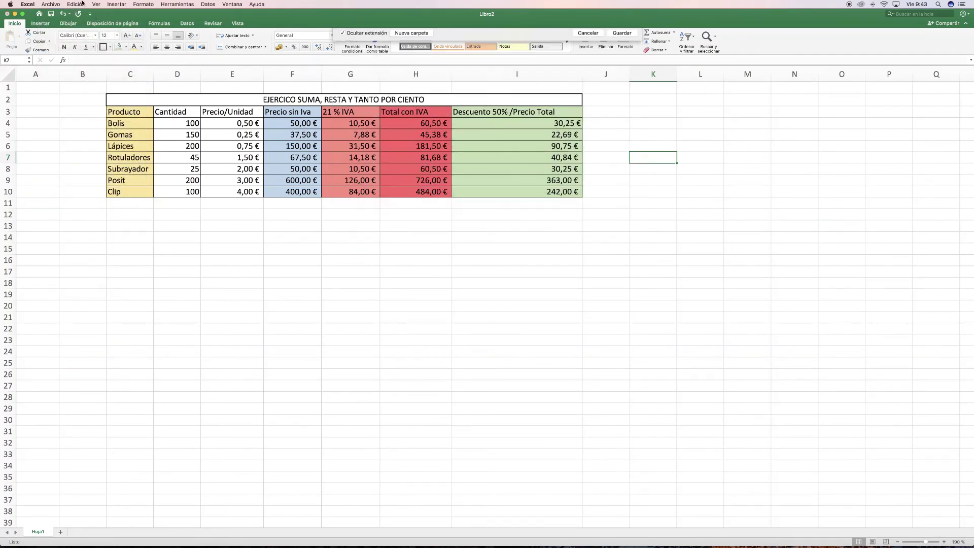
Examine the file formats offered when saving the workbook under another name, and cancel without saving
left_click(51, 4)
left_click(66, 61)
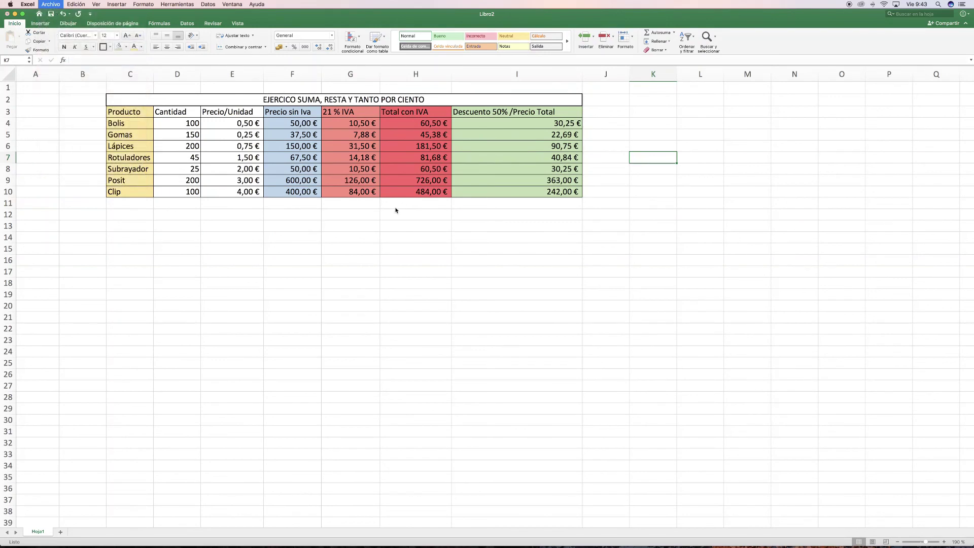
left_click(537, 185)
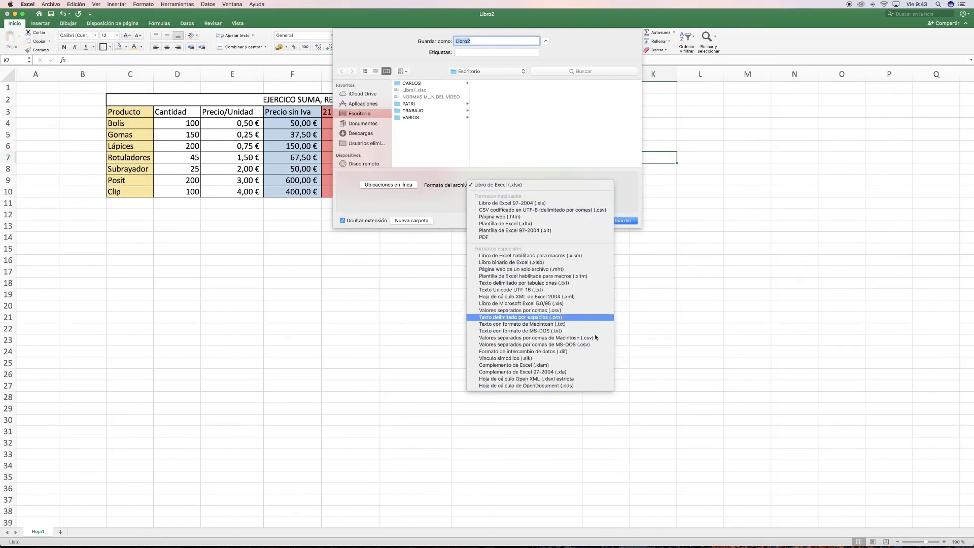
left_click(706, 325)
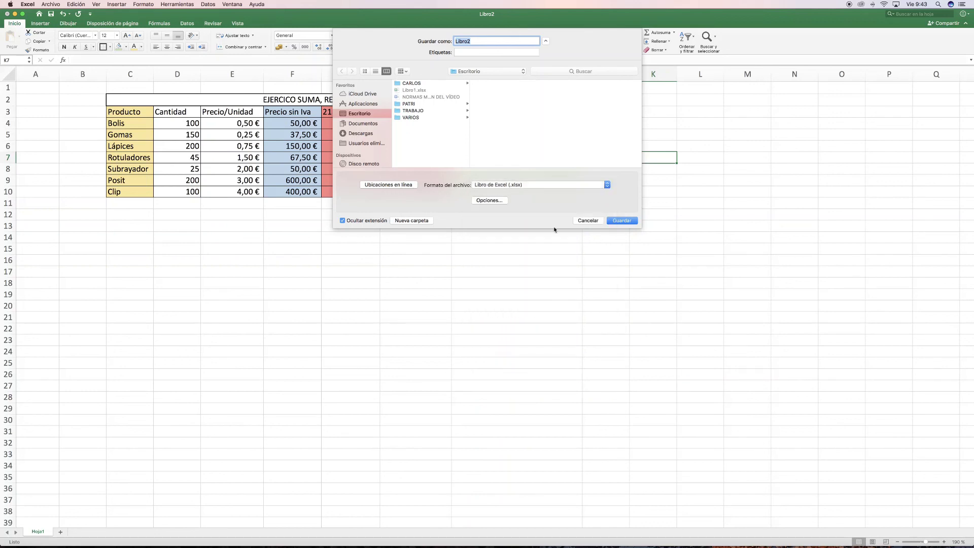
left_click(586, 222)
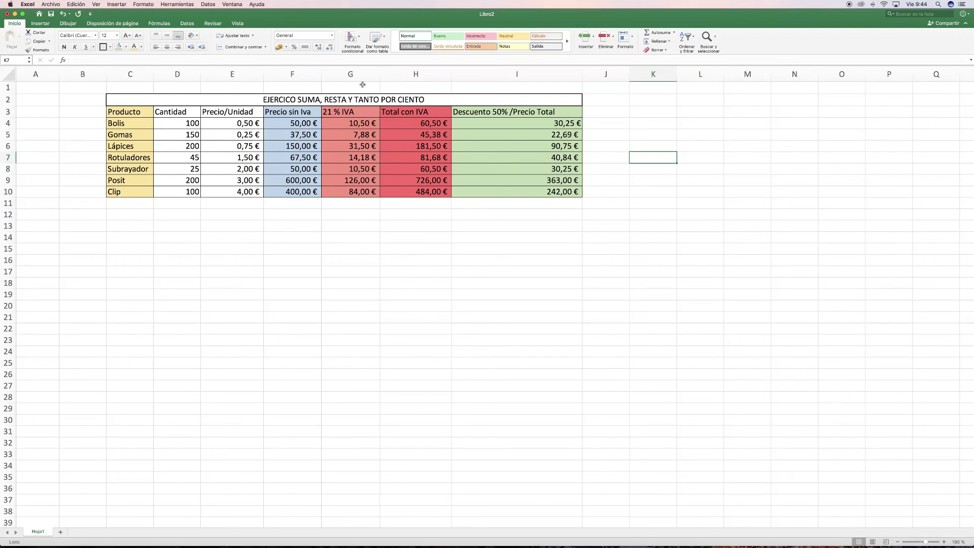
left_click(667, 182)
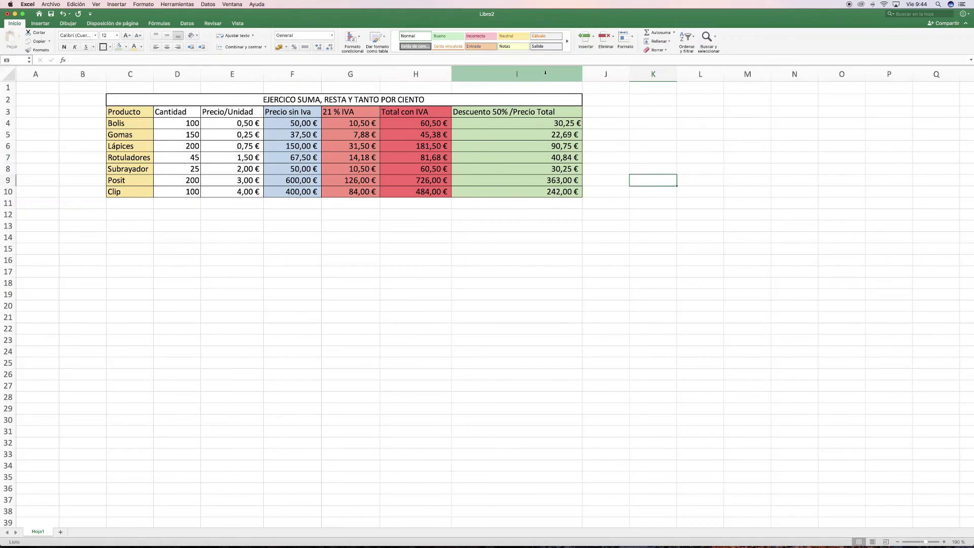
left_click(613, 103)
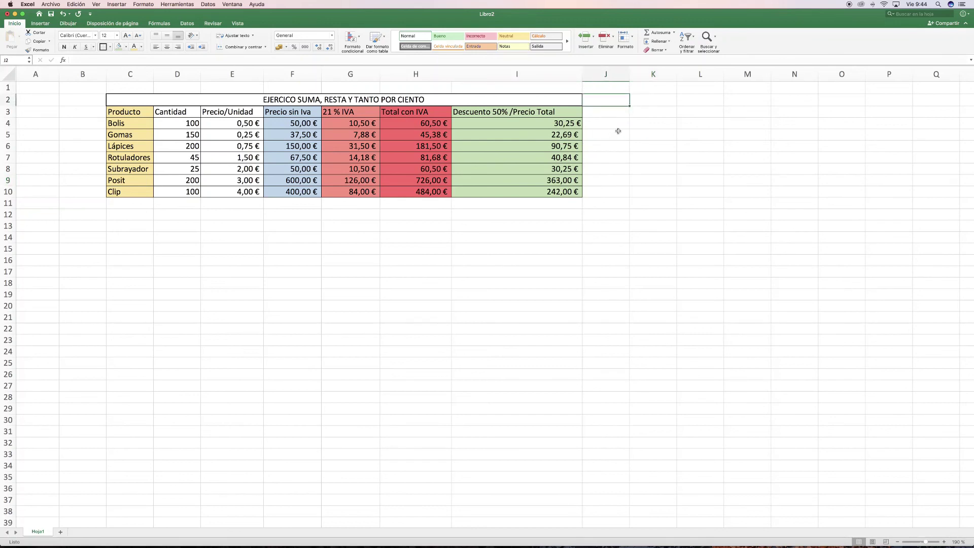